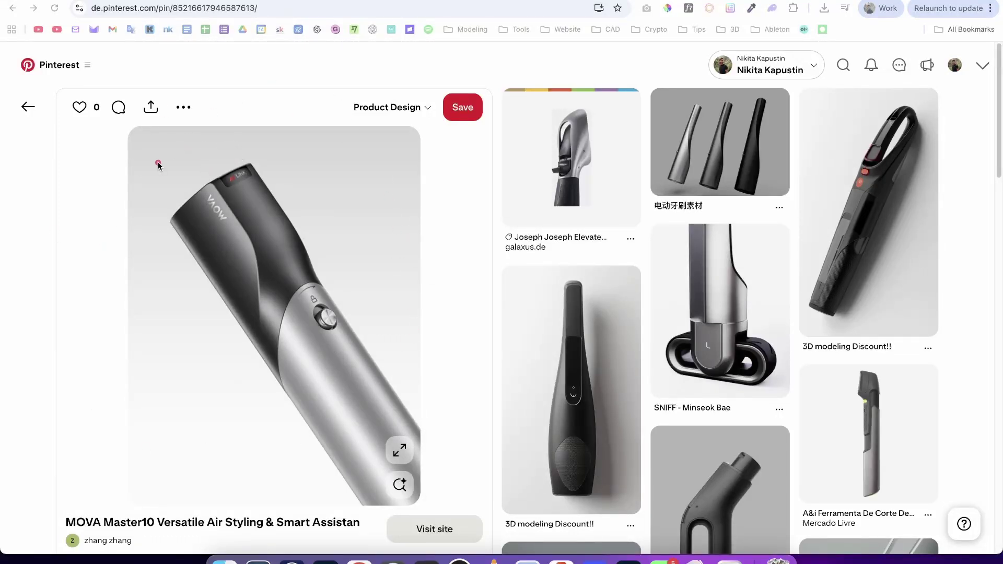
mouse_move(260, 116)
left_mouse_down()
mouse_move(120, 151)
mouse_move(94, 230)
mouse_move(269, 400)
mouse_move(370, 366)
mouse_move(209, 83)
mouse_move(108, 180)
mouse_move(149, 385)
mouse_move(347, 403)
left_mouse_up()
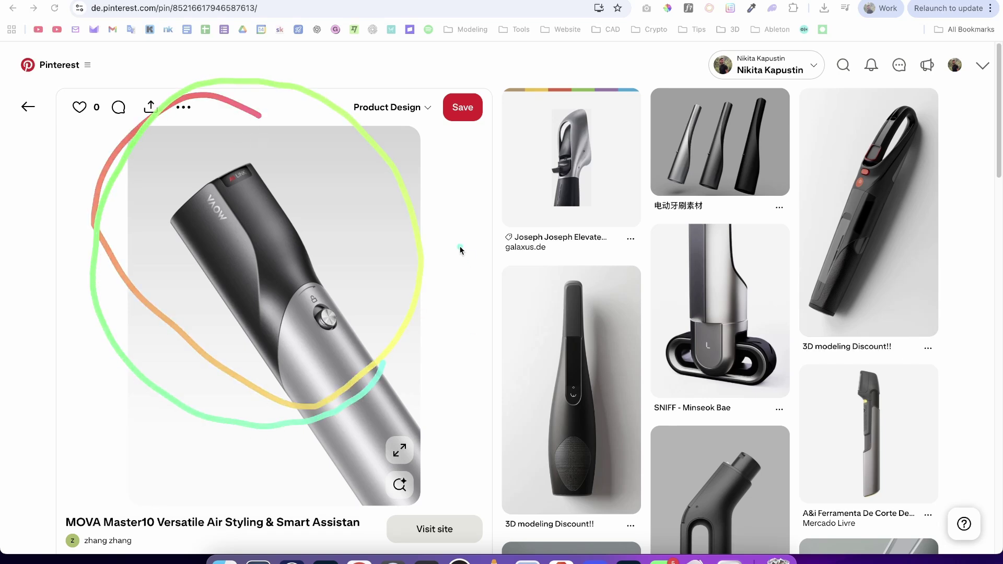
mouse_move(271, 111)
left_mouse_down()
mouse_move(90, 241)
mouse_move(282, 416)
mouse_move(400, 132)
mouse_move(129, 146)
mouse_move(194, 381)
mouse_move(379, 343)
mouse_move(402, 307)
left_mouse_up()
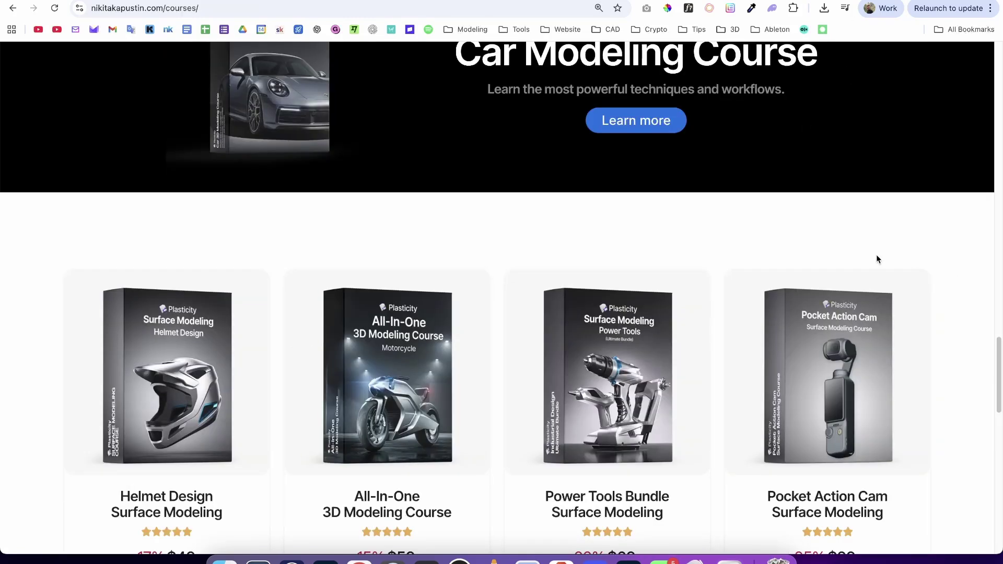
Browse the individual courses on the courses page to find the Helmet Design Surface Modeling course
left_click_drag(998, 369, 998, 360)
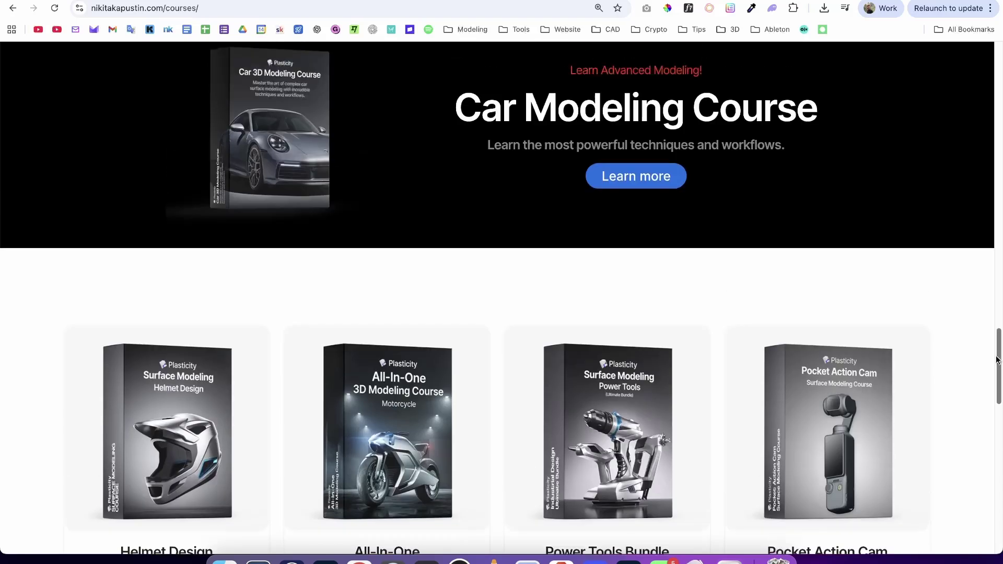
scroll(998, 359, "down", 5)
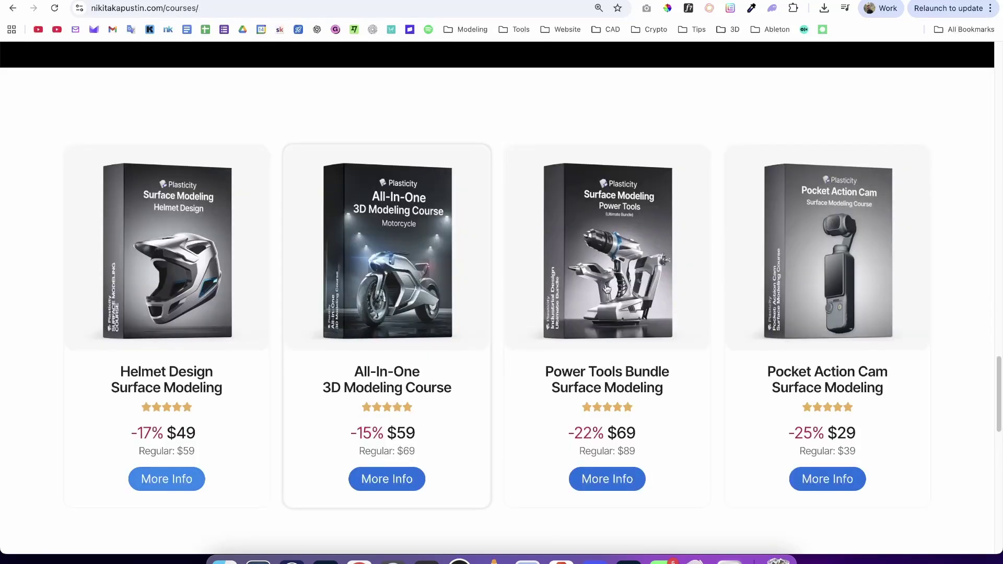
mouse_move(998, 378)
left_mouse_down()
mouse_move(998, 323)
mouse_move(992, 390)
left_mouse_up()
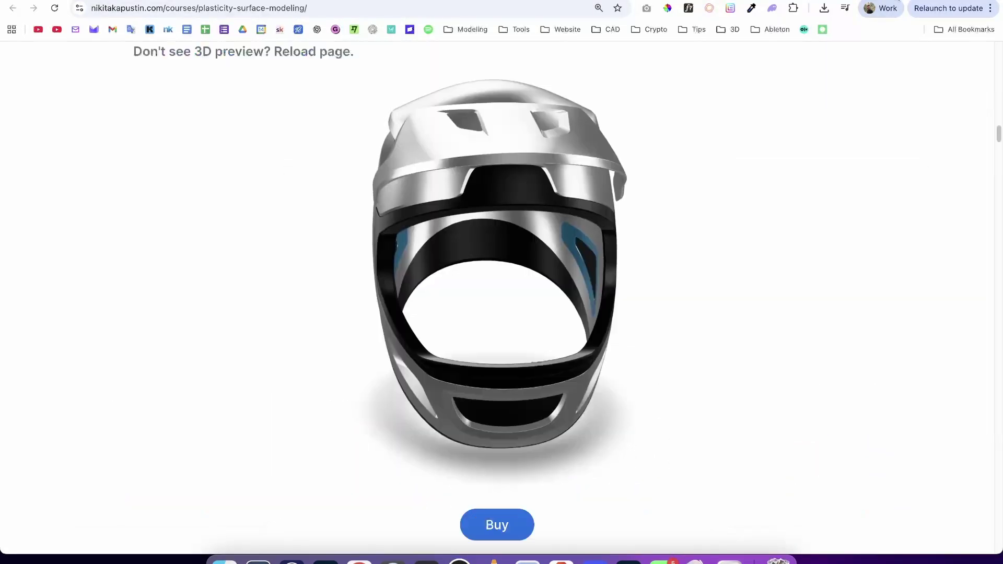
Examine the helmet's 3D preview from the front and side, including the visor, vents and chin bar
mouse_move(418, 198)
left_mouse_down()
mouse_move(456, 216)
mouse_move(435, 203)
left_mouse_up()
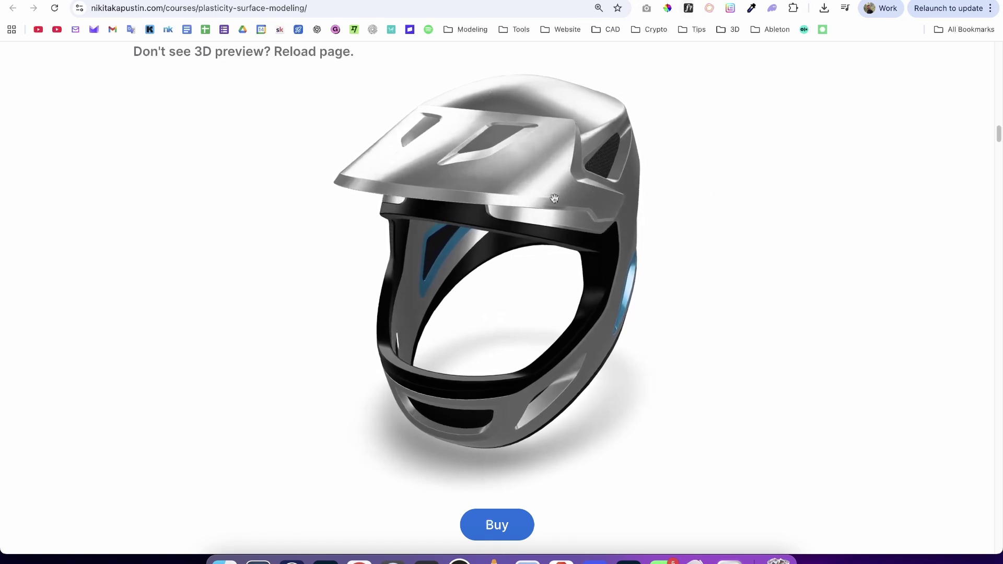
left_click_drag(554, 199, 582, 163)
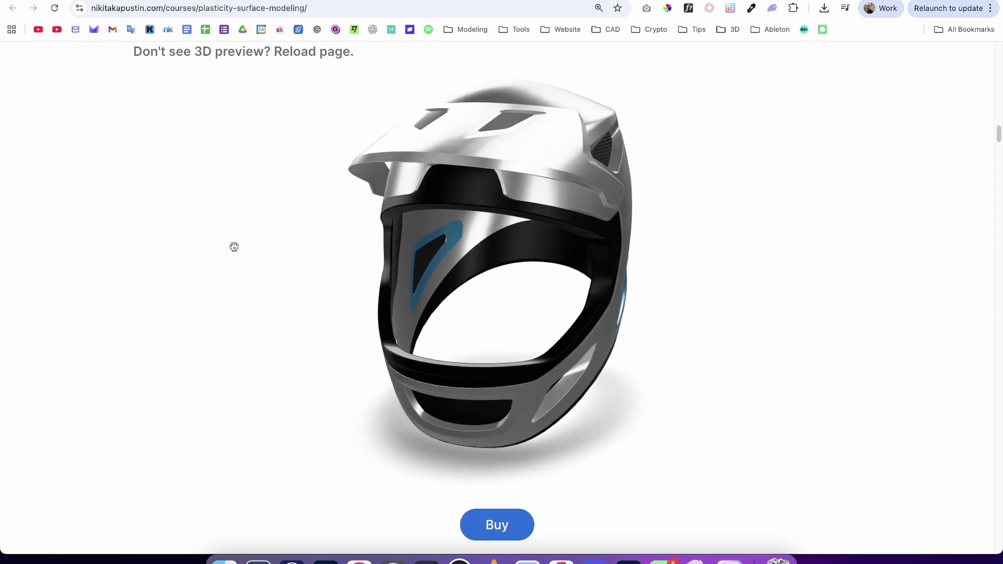
left_click_drag(625, 286, 647, 248)
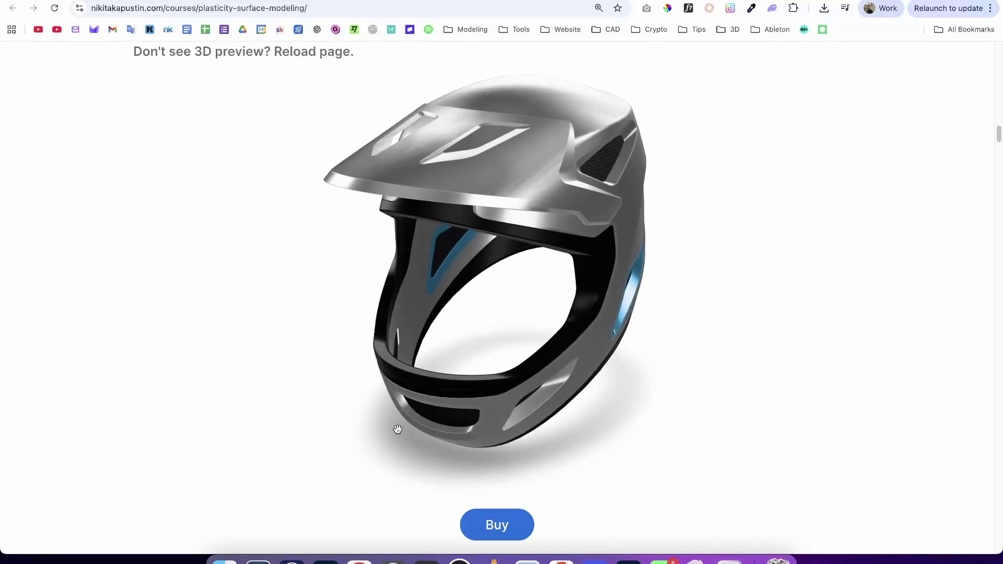
left_click_drag(489, 429, 241, 386)
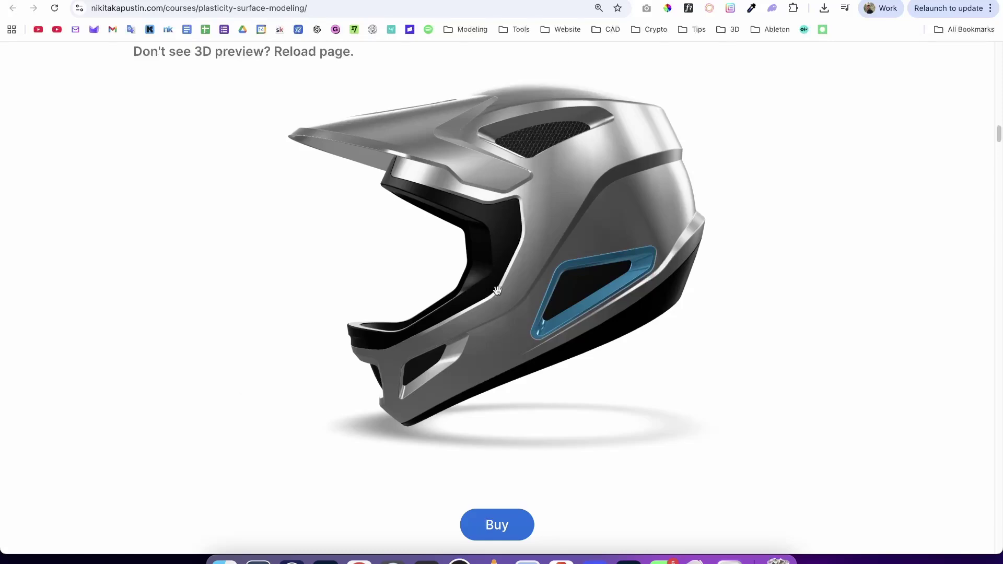
left_click_drag(496, 291, 556, 340)
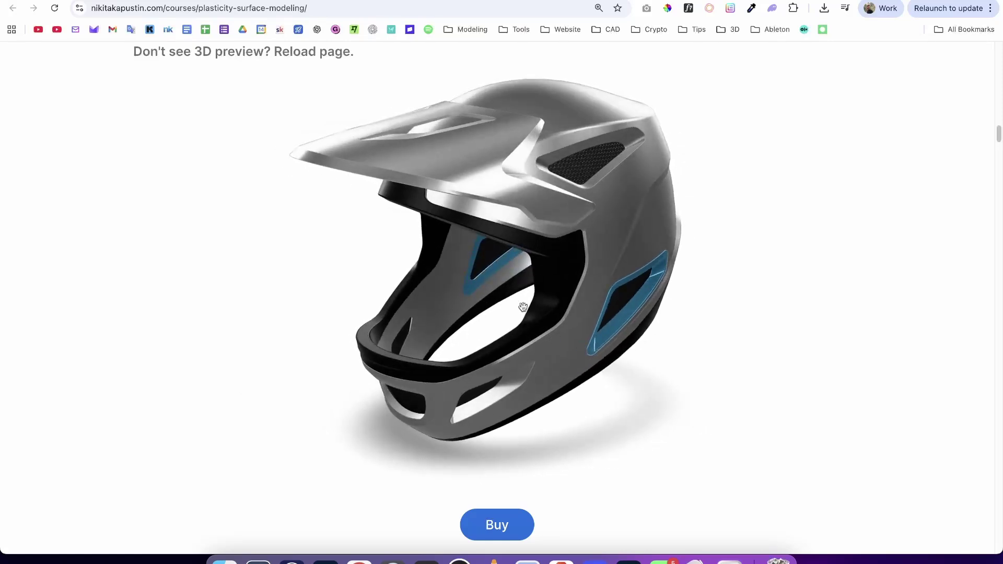
mouse_move(589, 223)
left_mouse_down()
mouse_move(618, 246)
mouse_move(613, 197)
mouse_move(625, 205)
mouse_move(597, 218)
left_mouse_up()
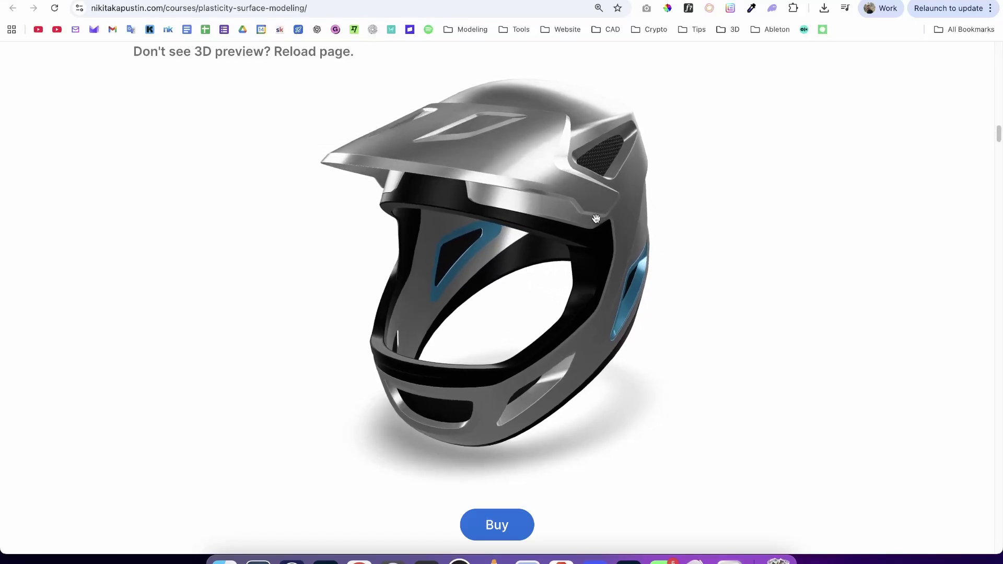
left_click_drag(596, 218, 482, 223)
left_click_drag(526, 161, 522, 184)
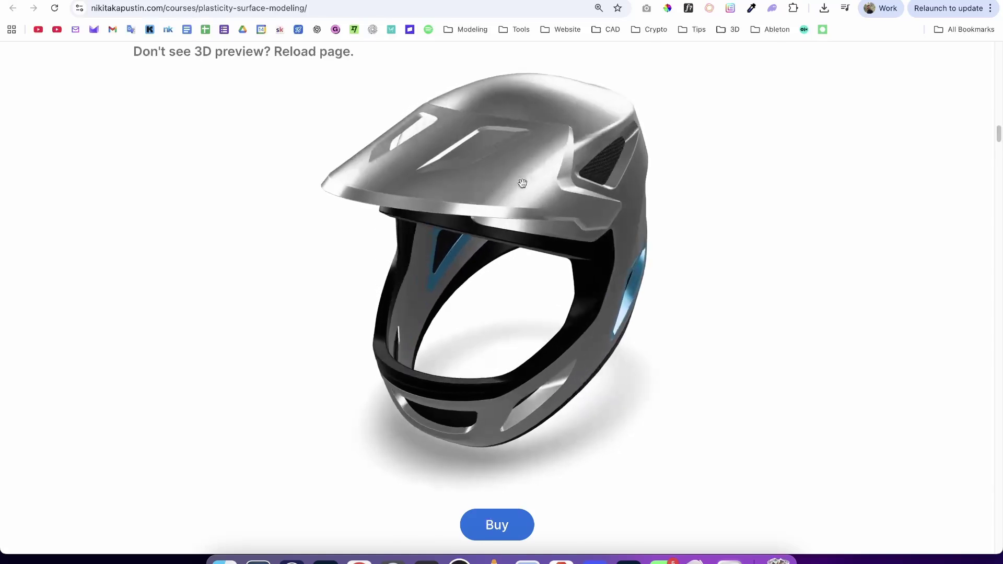
Check the courses list, return to the helmet course page and look over the helmet's visor and face opening
key("super+w")
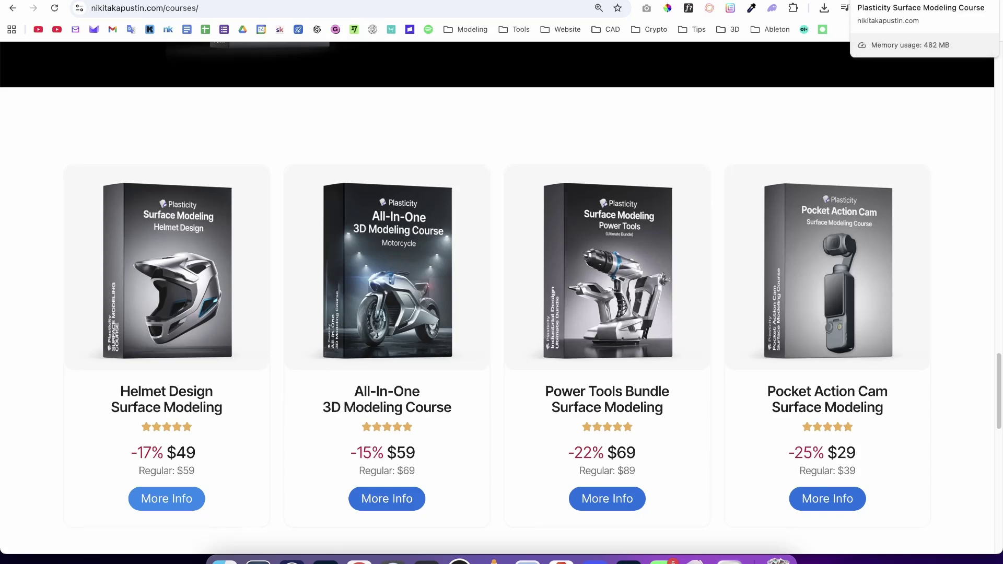
left_click(925, 1)
left_click_drag(515, 187, 457, 219)
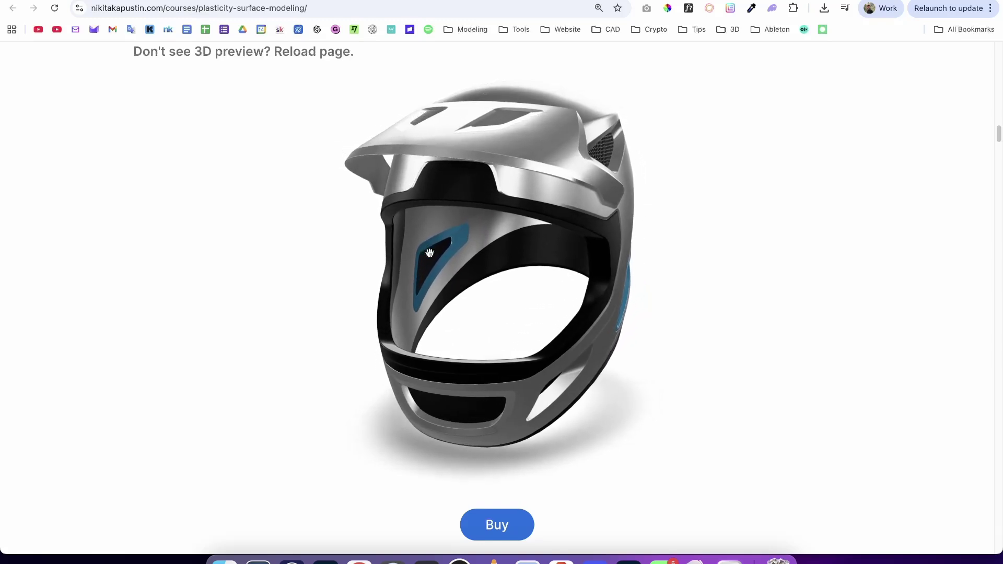
left_click_drag(606, 223, 541, 220)
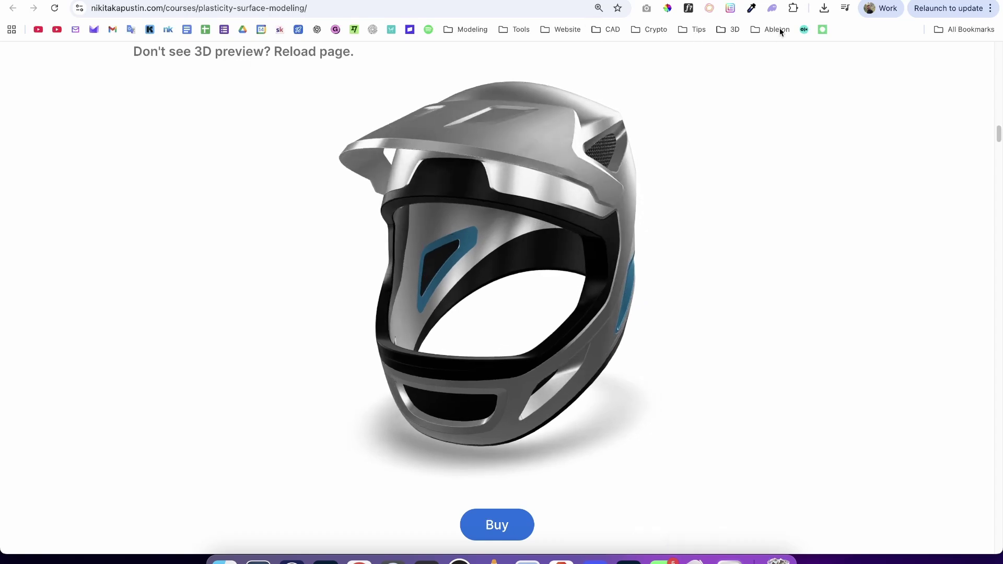
Compare the surface shapes of the MOVA Master10 styler on Pinterest with the helmet's 3D preview
left_click(776, 1)
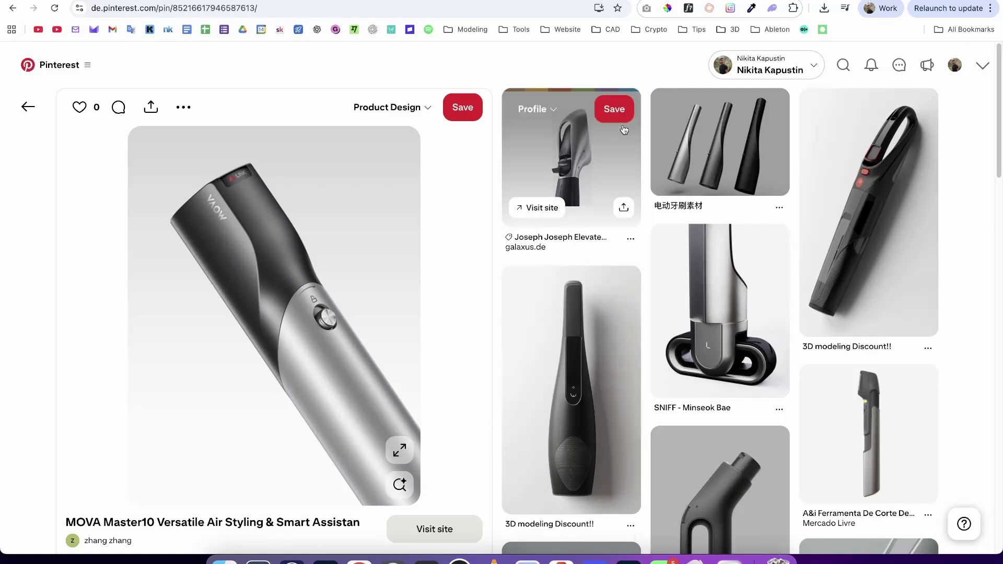
key("ctrl+shift+Tab")
left_click_drag(800, 119, 479, 146)
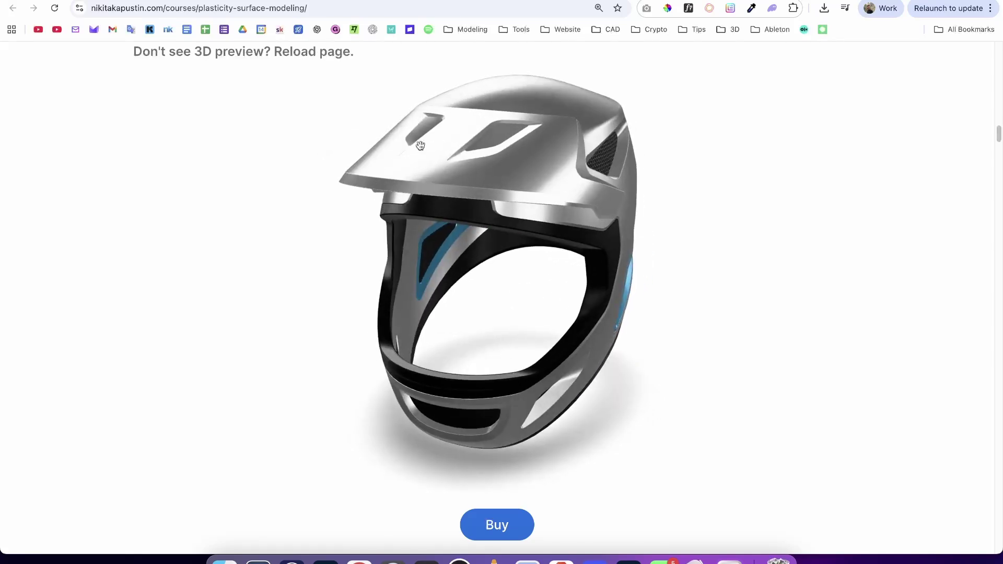
left_click_drag(518, 219, 509, 175)
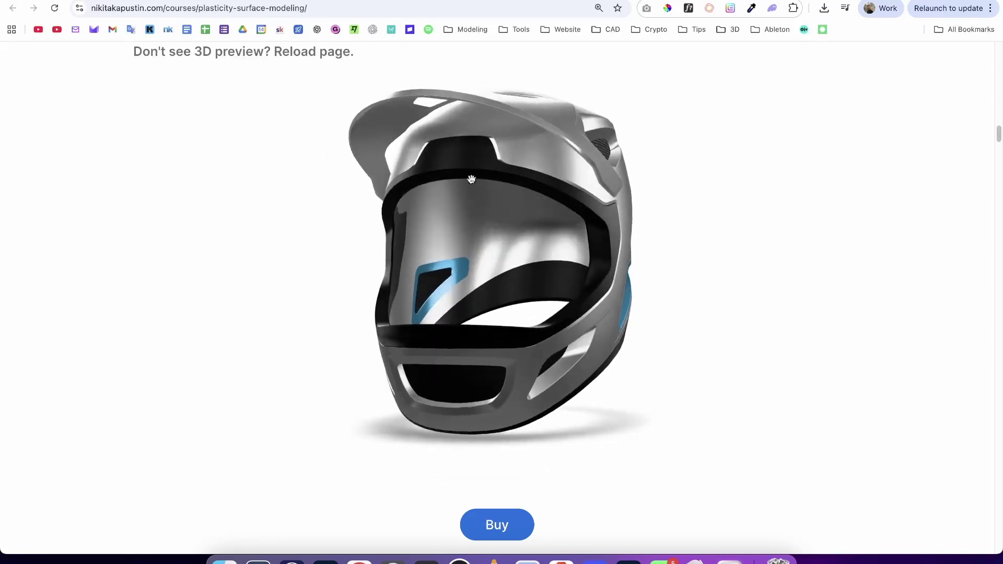
left_click(834, 1)
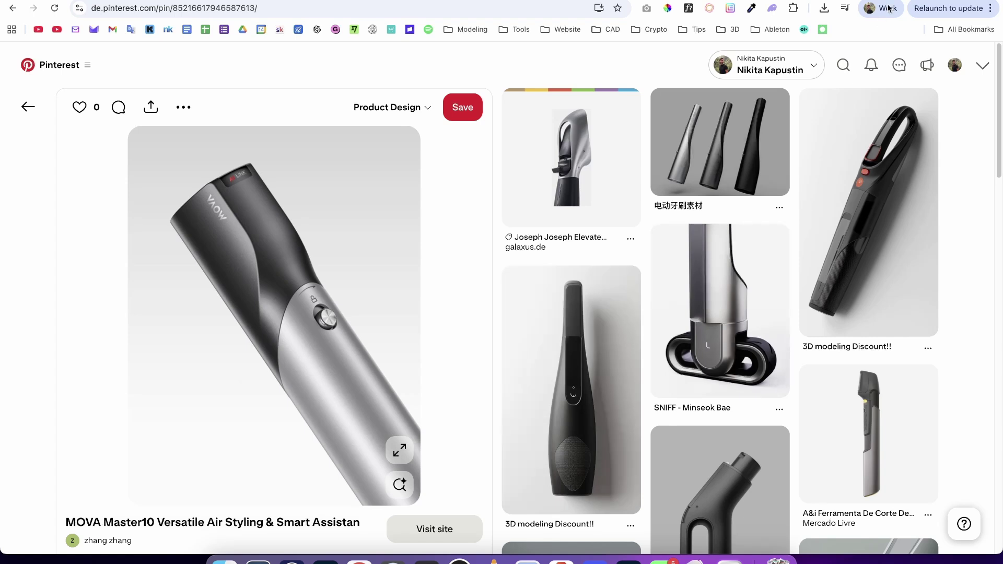
key("ctrl+shift+Tab")
left_click_drag(454, 377, 462, 213)
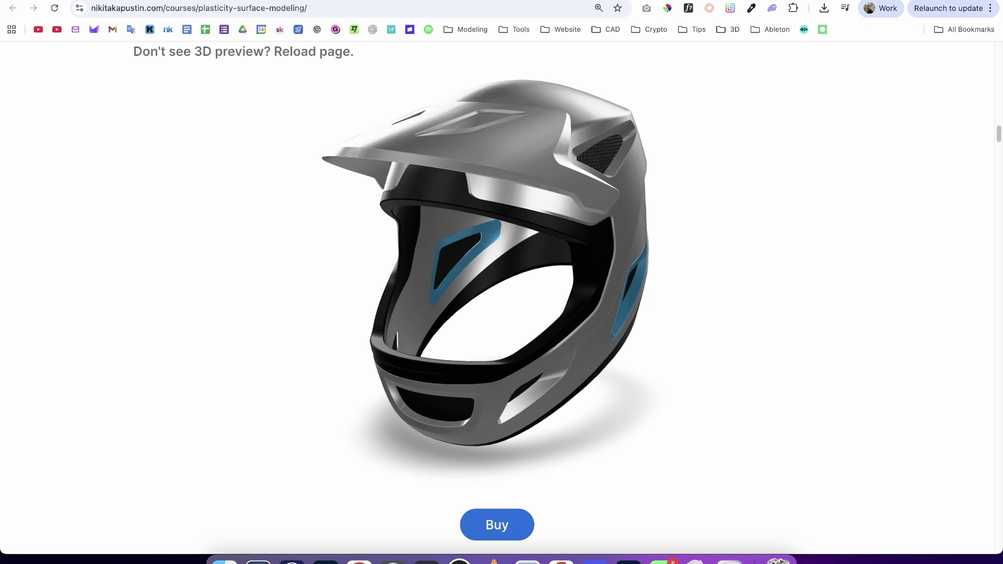
key("ctrl+Tab")
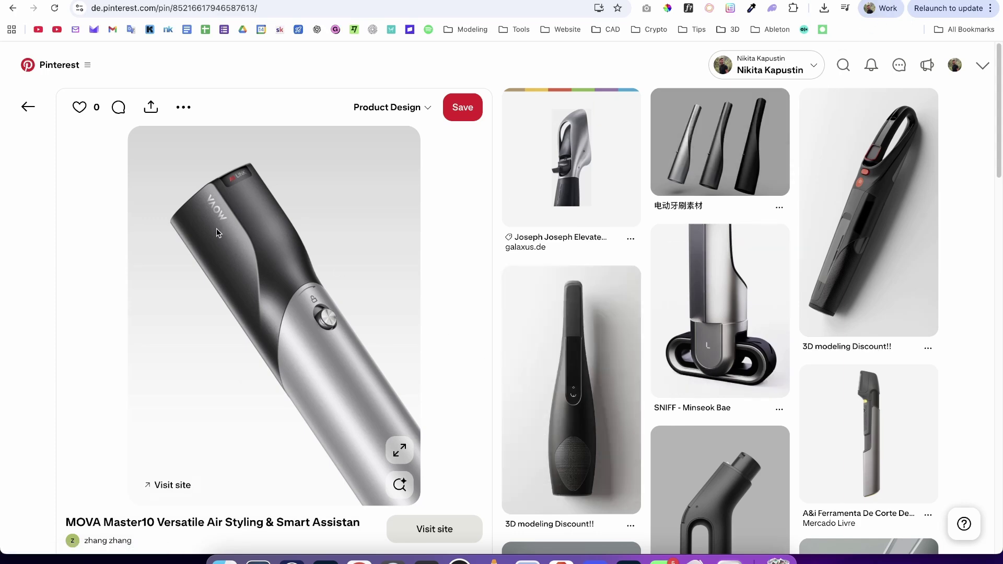
Return to the helmet course page and inspect the visor and face opening from above and the front
key("ctrl+Tab")
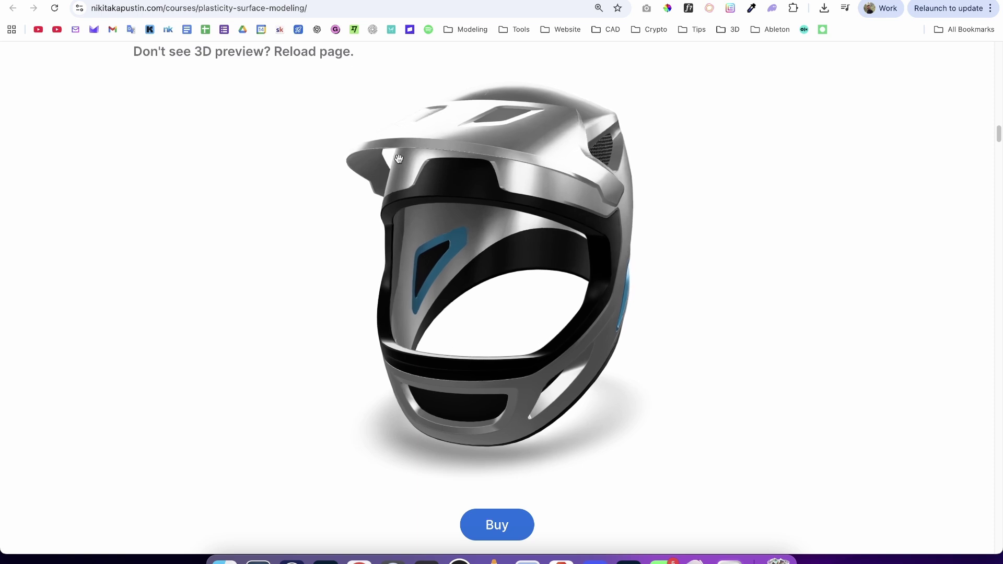
left_click_drag(587, 212, 554, 217)
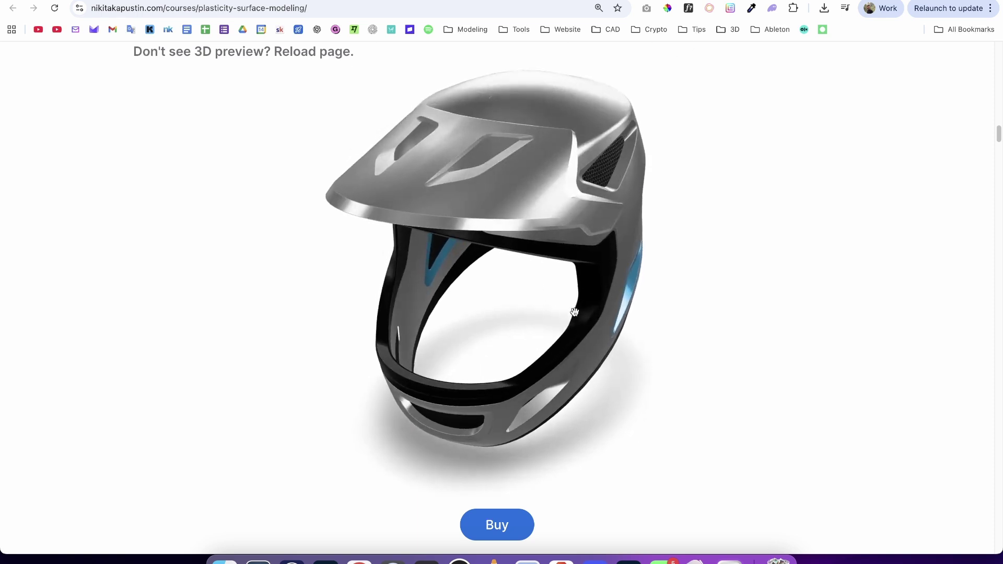
left_click_drag(574, 312, 426, 160)
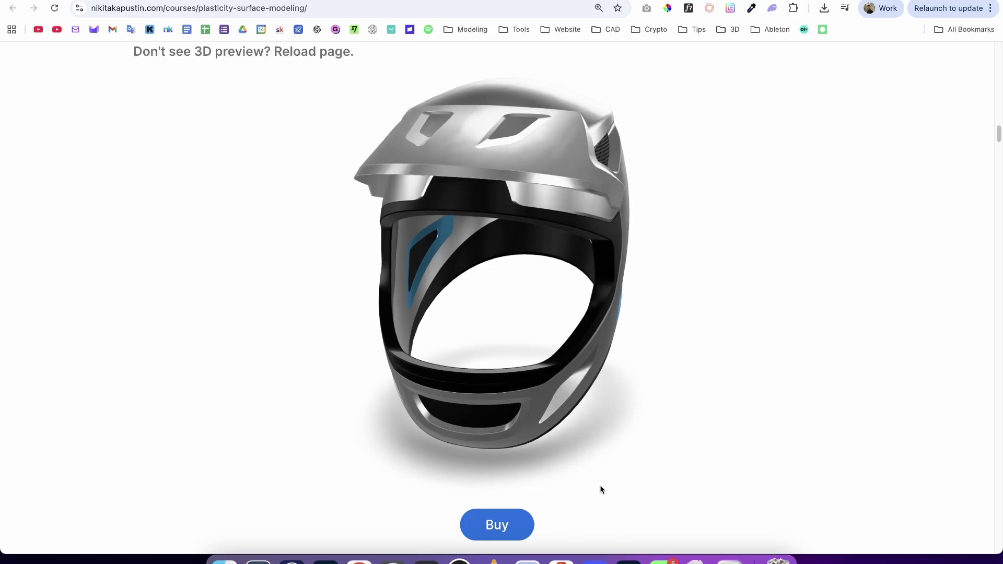
Switch to Plasticity and inspect the existing model of the styler body
left_click(695, 560)
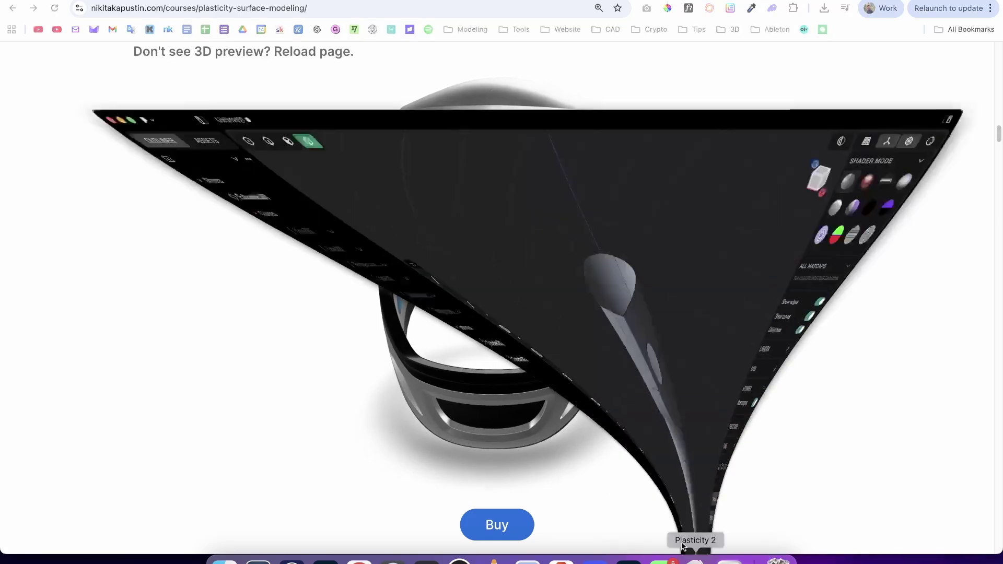
middle_click_drag(520, 286, 484, 279)
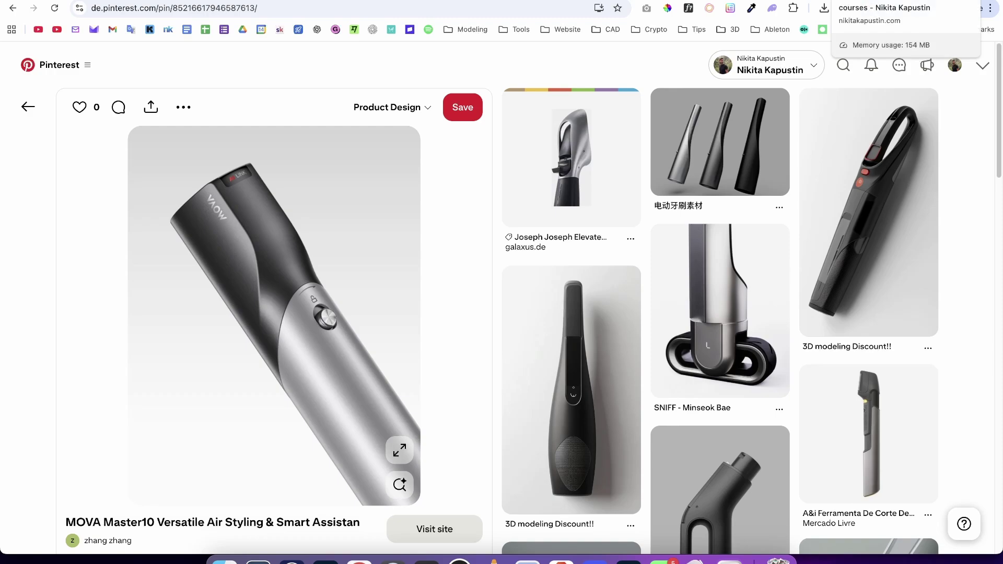
Return to the courses page and review the Car Modeling banner and the individual surface modeling courses
left_click(862, 1)
left_click_drag(996, 394, 954, 341)
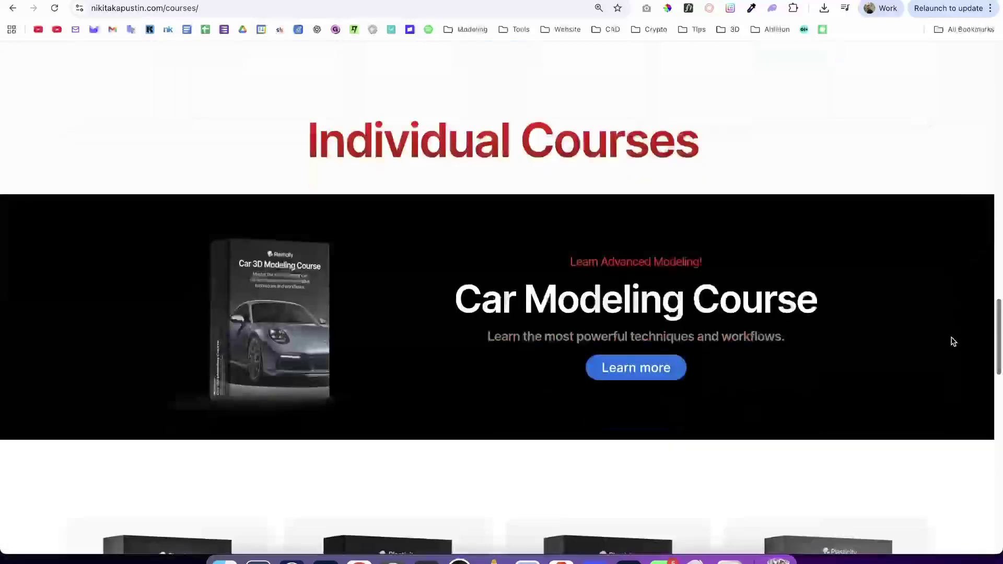
scroll(954, 342, "down", 8)
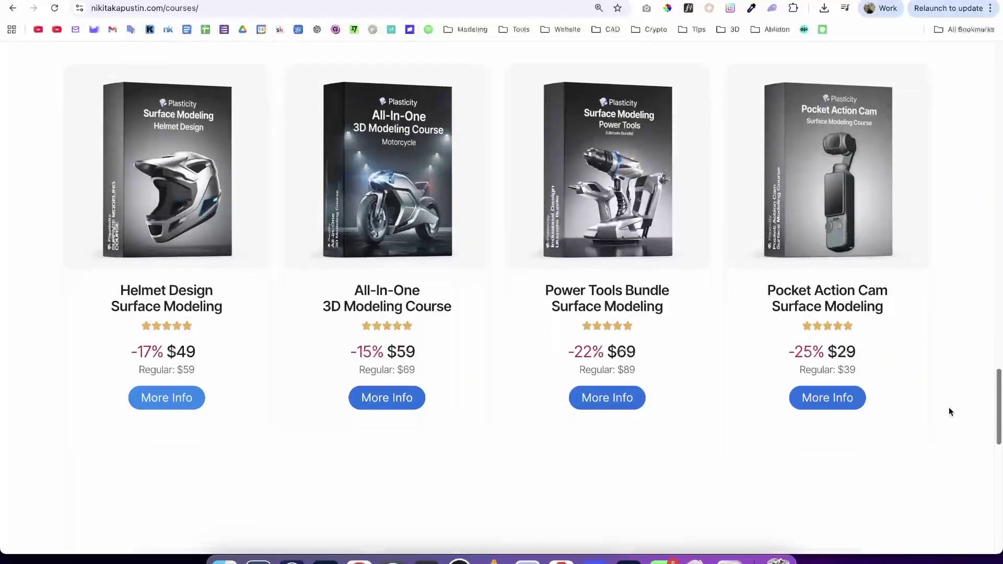
scroll(948, 408, "up", 4)
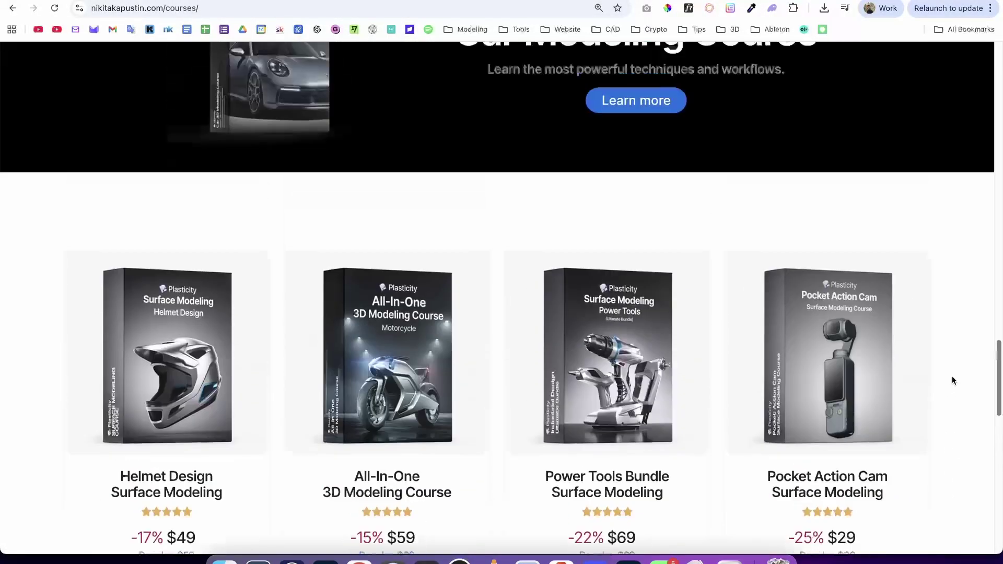
scroll(953, 345, "up", 5)
scroll(956, 339, "down", 4)
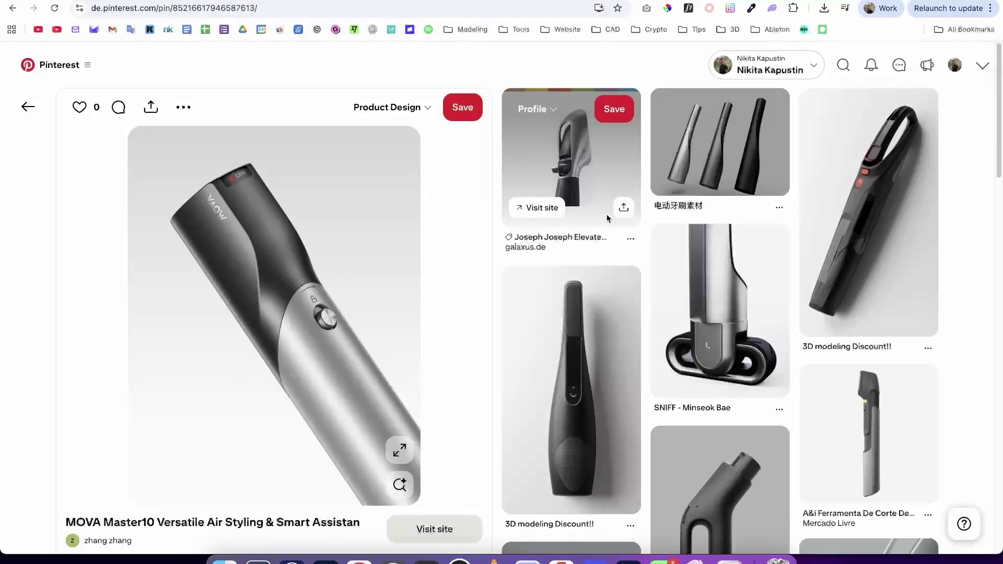
Set up the MOVA Master10 styler image in PureRef as a floating reference and switch to Plasticity with the cube scene
mouse_move(890, 117)
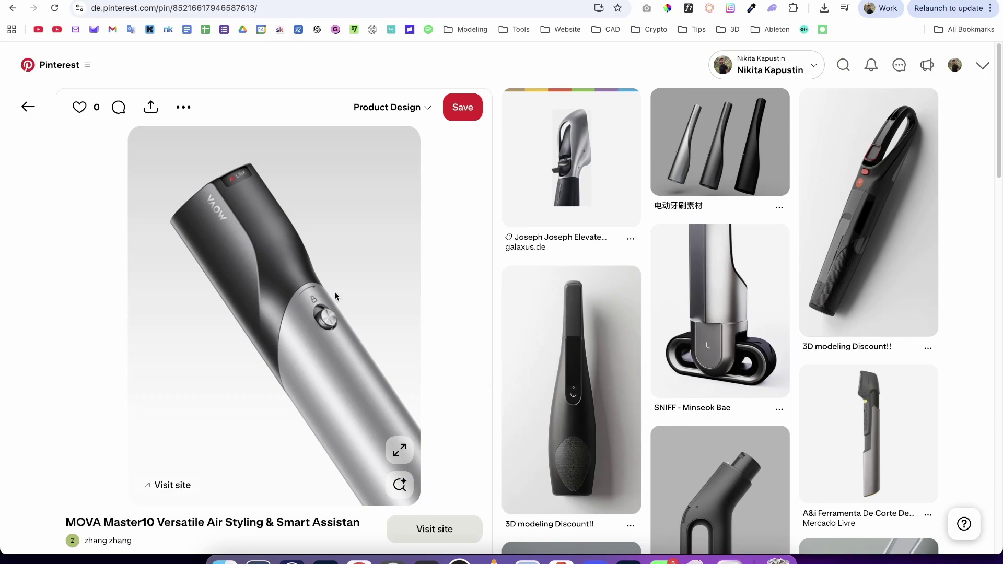
left_click(460, 558)
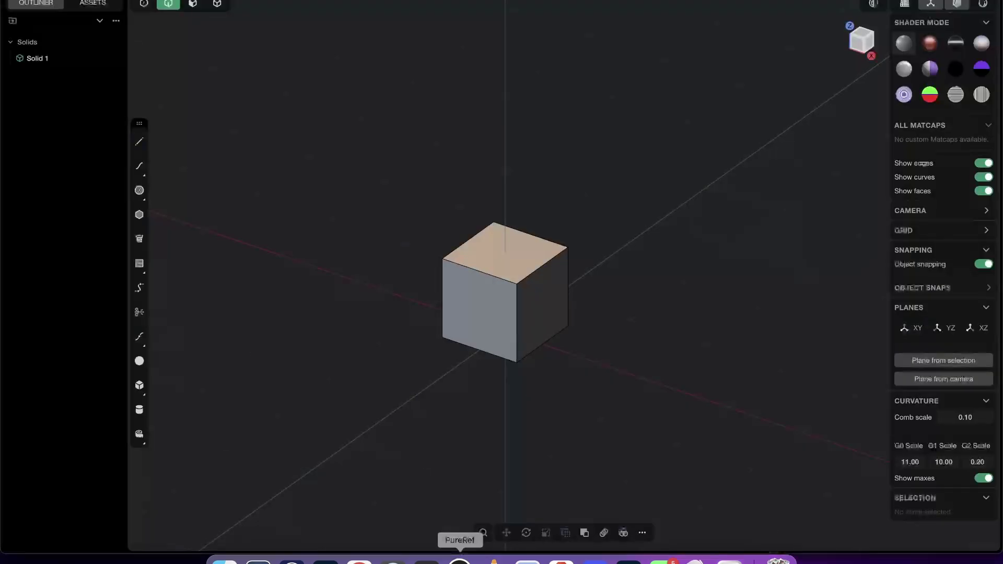
left_click(359, 560)
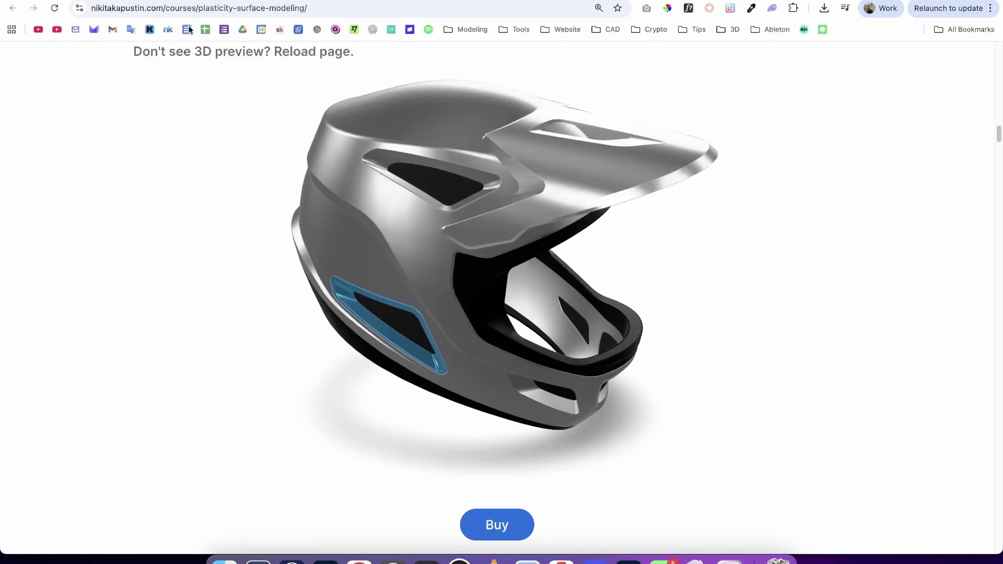
left_click(797, 1)
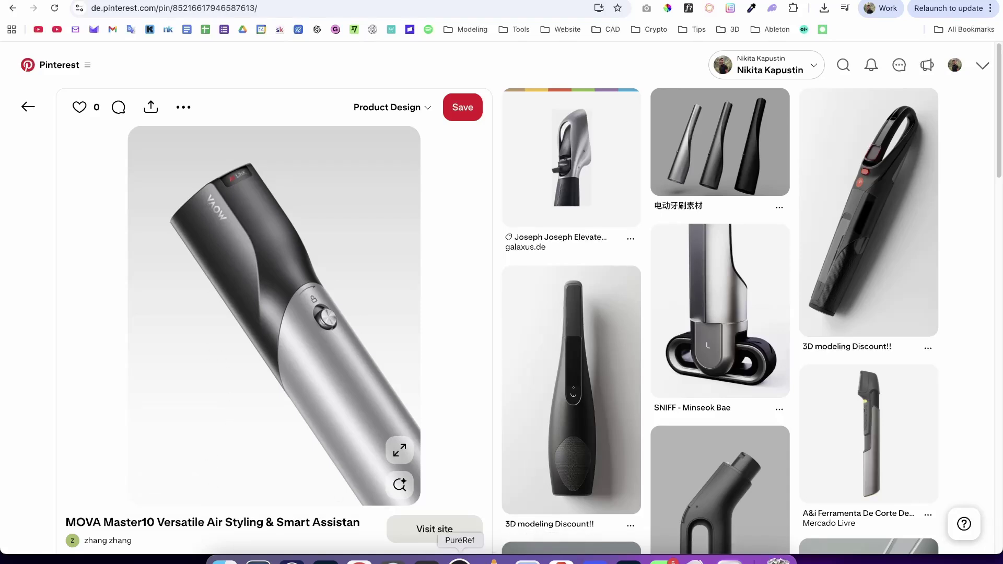
left_click(459, 559)
left_click_drag(195, 321, 217, 257)
key("super+Tab")
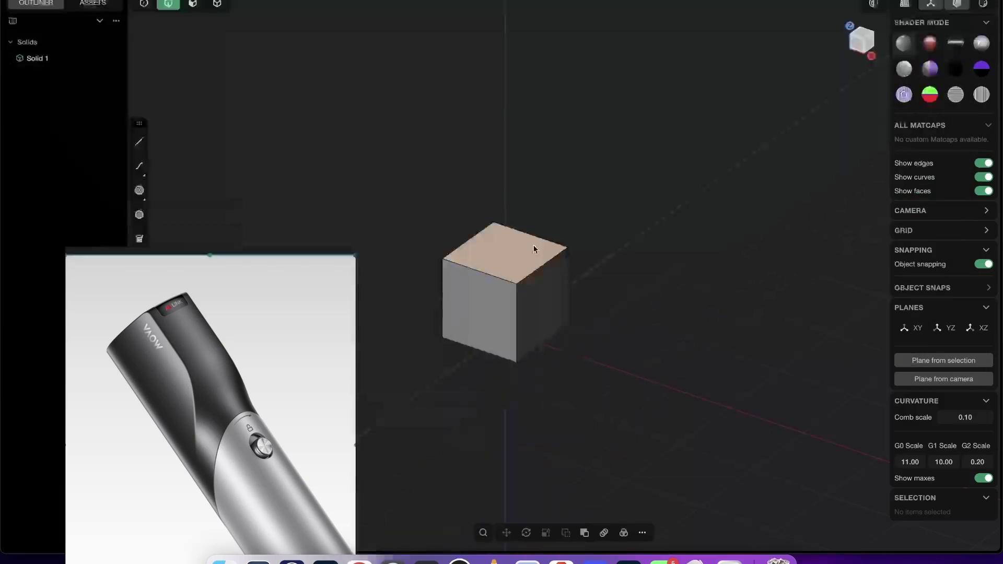
Shrink the floating styler reference image slightly and place it lower so it leaves the modeling area clear
left_click_drag(255, 256, 270, 267)
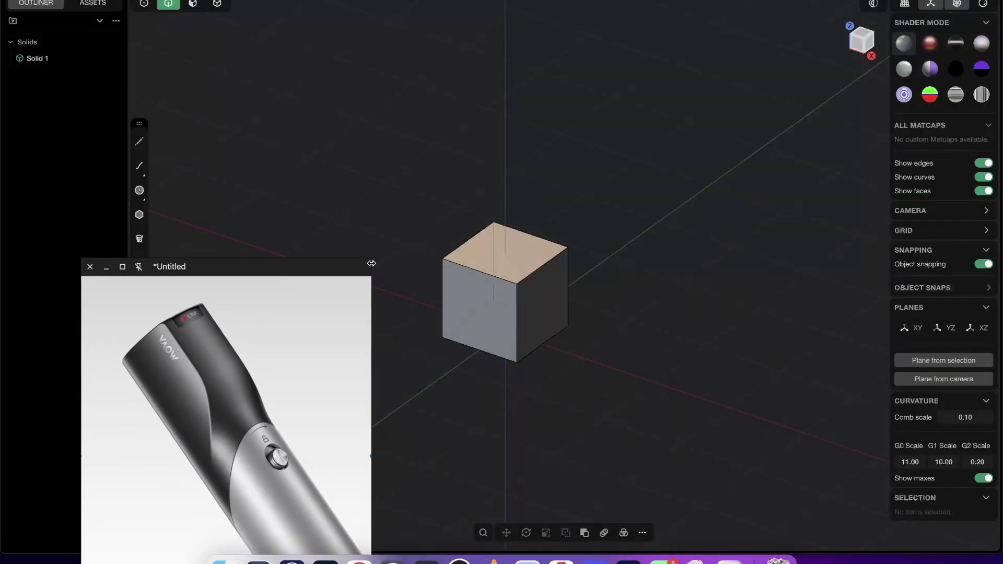
left_click_drag(371, 264, 354, 292)
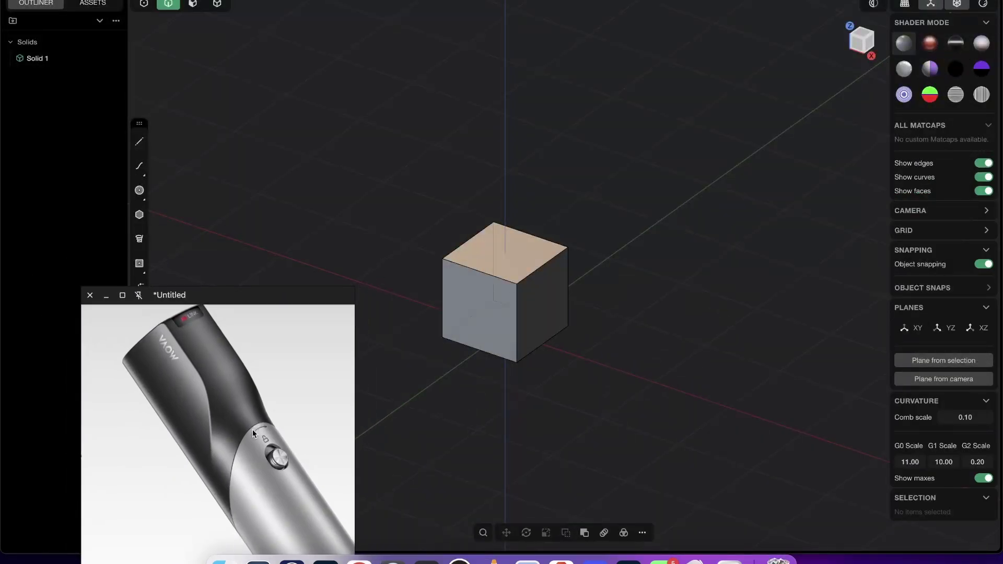
middle_click_drag(572, 224, 541, 230)
left_click_drag(258, 301, 269, 357)
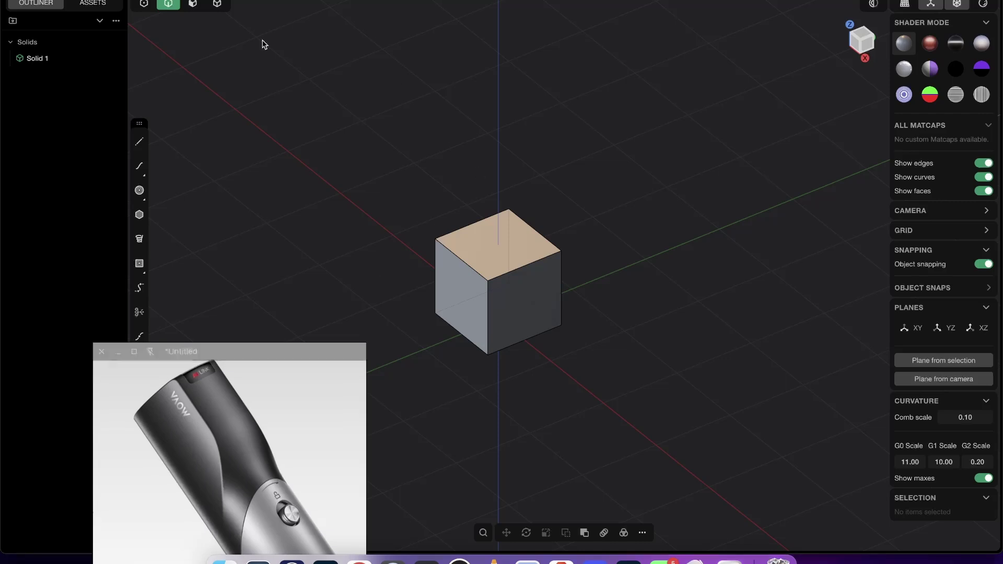
Delete the default cube and draw a center circle at the origin on the XY plane with a radius of about 0.85 m
left_click(493, 301)
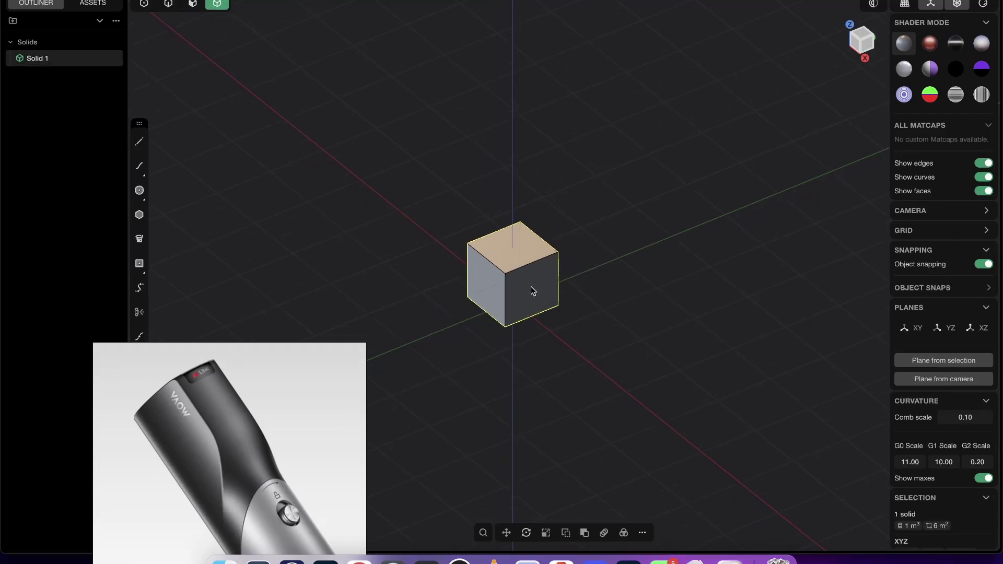
key("x")
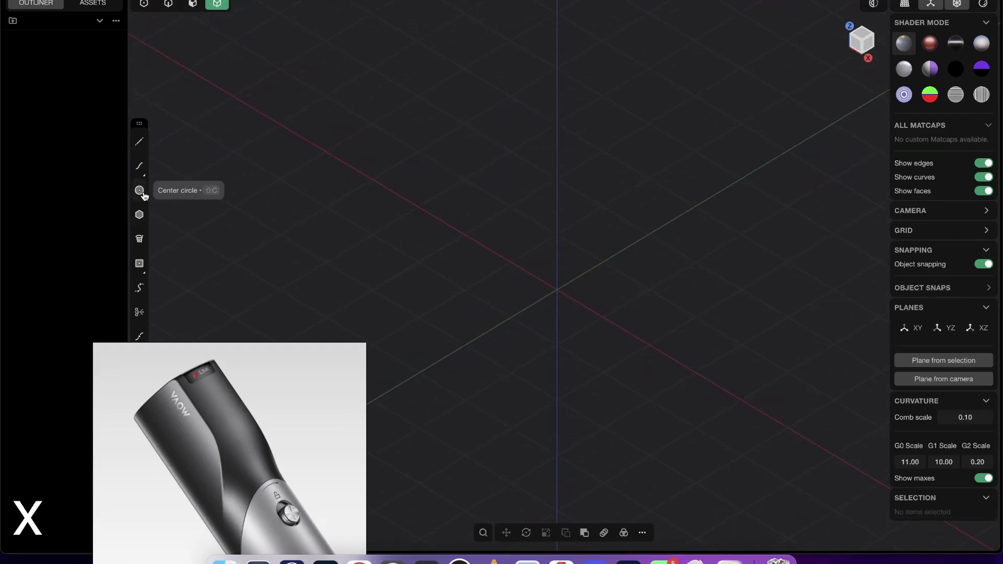
left_click(139, 191)
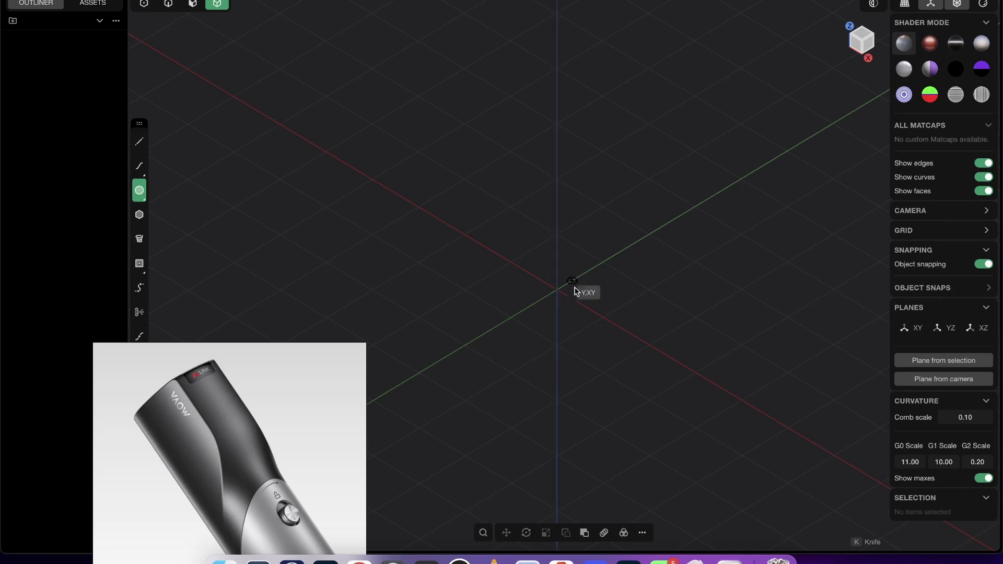
left_click(557, 290)
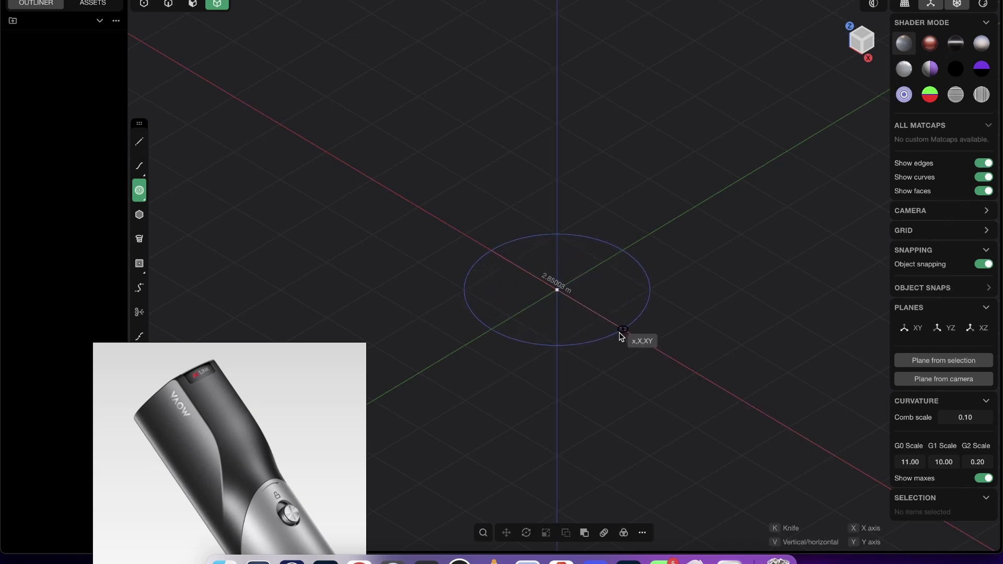
left_click(597, 315)
scroll(591, 247, "down", 2)
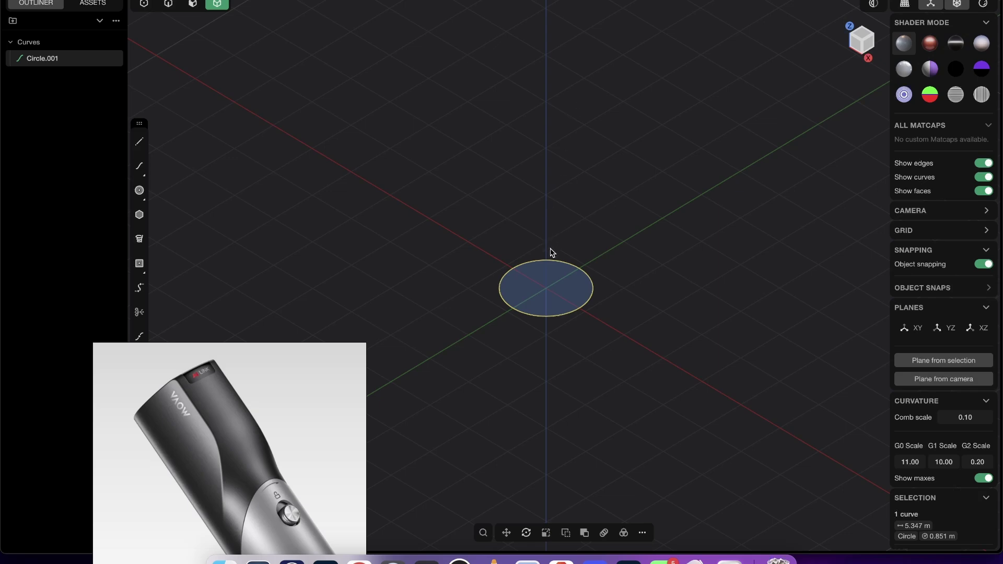
Extrude the circle curve upward into a tall open cylindrical sheet
key("e")
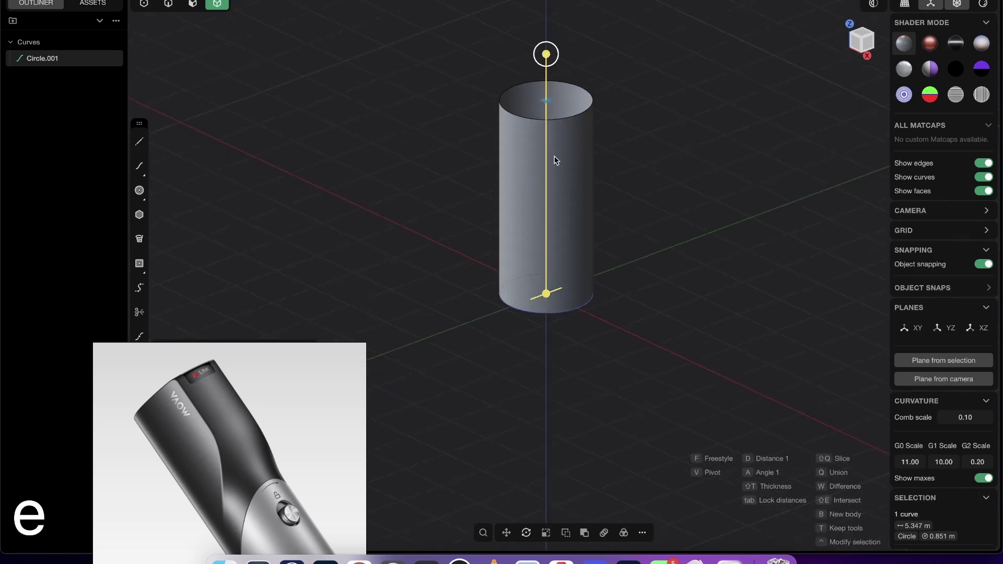
middle_click_drag(554, 161, 526, 273, "shift")
left_click_drag(518, 166, 519, 39)
right_click(554, 158)
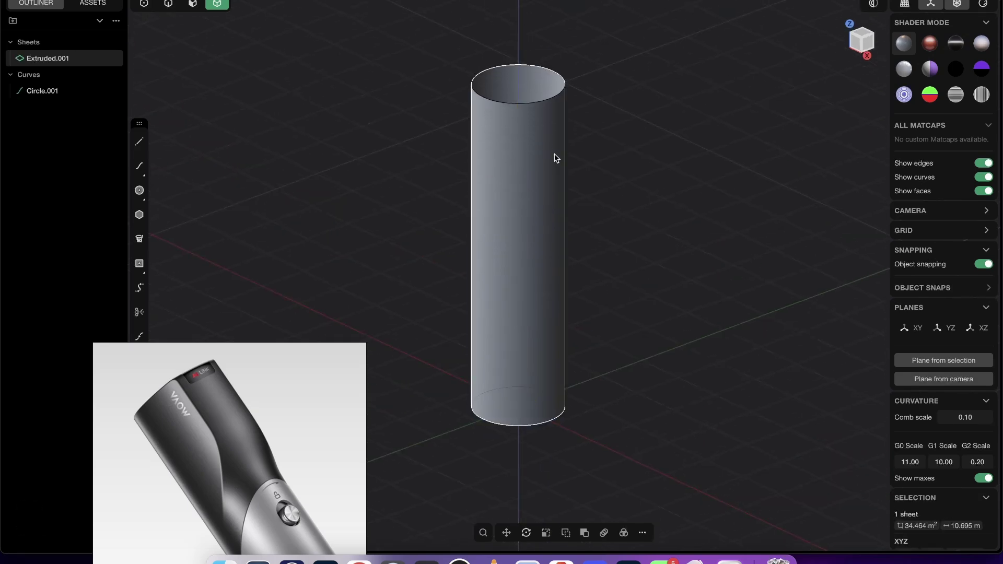
left_click(616, 178)
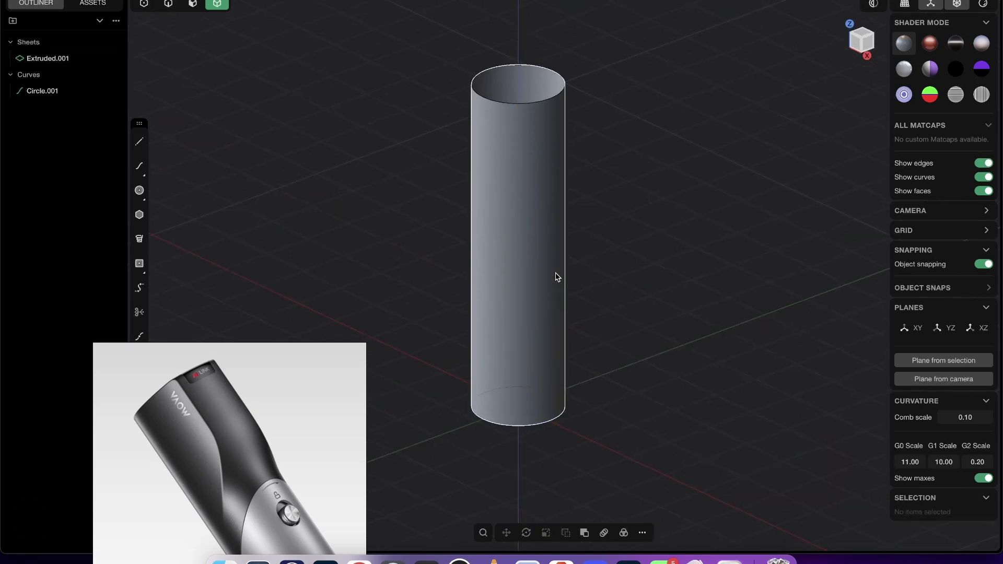
Offset the cylindrical face of the tube slightly inward to make the tube narrower
key("3")
left_click(547, 152)
left_click_drag(571, 167, 582, 167)
left_click(582, 370)
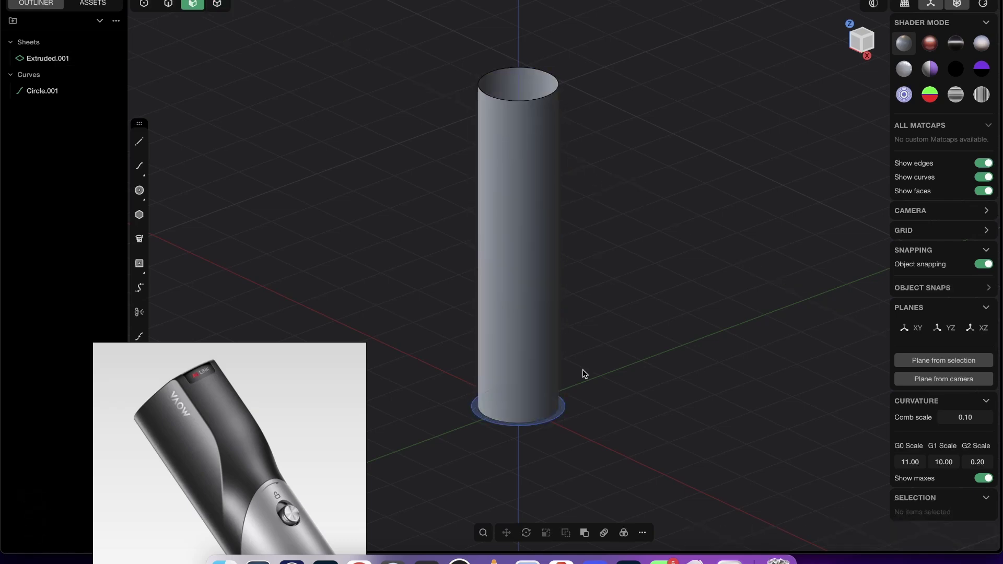
Delete the leftover circle curve around the base of the tube
key("2")
left_click(564, 418)
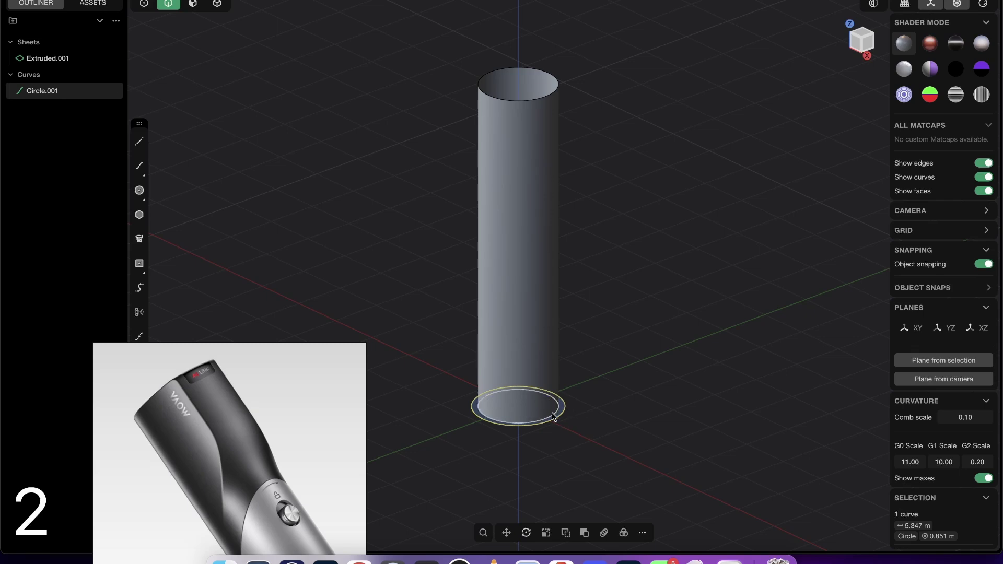
key("x")
scroll(531, 329, "up", 2)
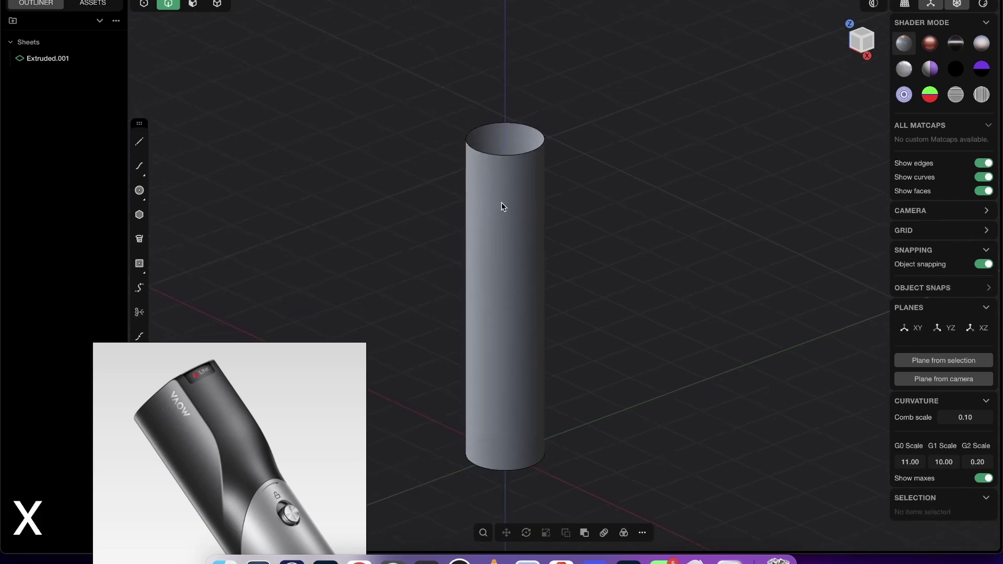
scroll(502, 207, "up", 2)
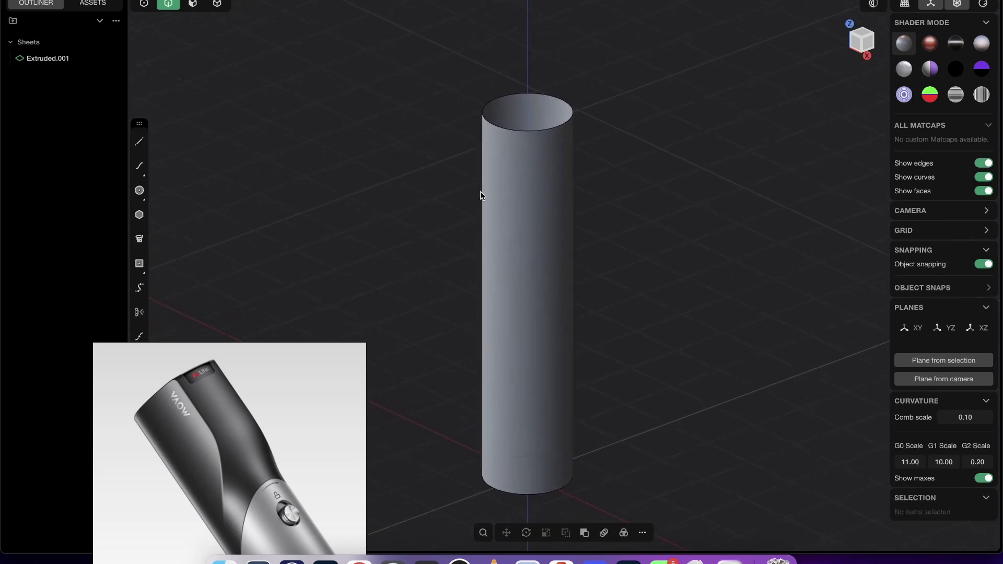
Highlight the styler's front panel, rounded side shell and transition toward the handle with temporary brush strokes on the reference image
mouse_move(480, 196)
middle_mouse_down()
mouse_move(488, 184)
mouse_move(524, 182)
mouse_move(497, 222)
mouse_move(524, 173)
mouse_move(528, 211)
mouse_move(510, 221)
mouse_move(516, 203)
middle_mouse_up()
mouse_move(237, 375)
key("ctrl+Tab")
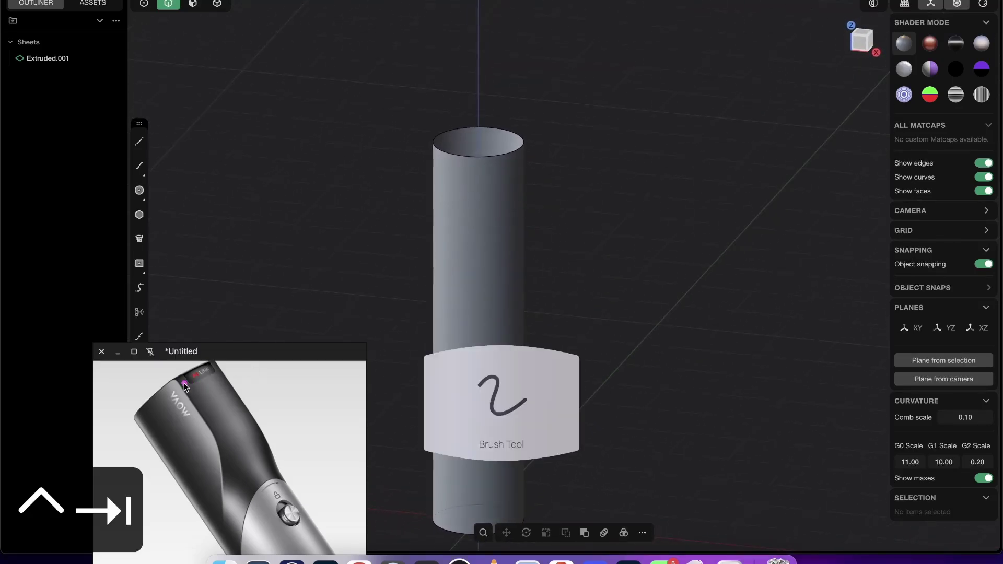
mouse_move(186, 386)
left_mouse_down()
mouse_move(197, 372)
mouse_move(223, 381)
left_mouse_up()
left_click_drag(256, 429, 208, 424)
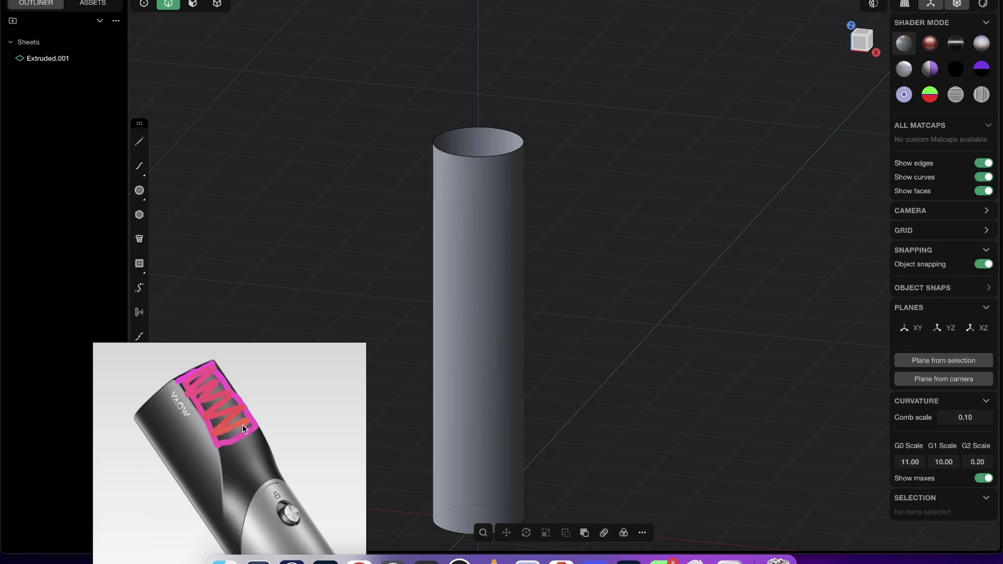
left_click_drag(173, 394, 138, 418)
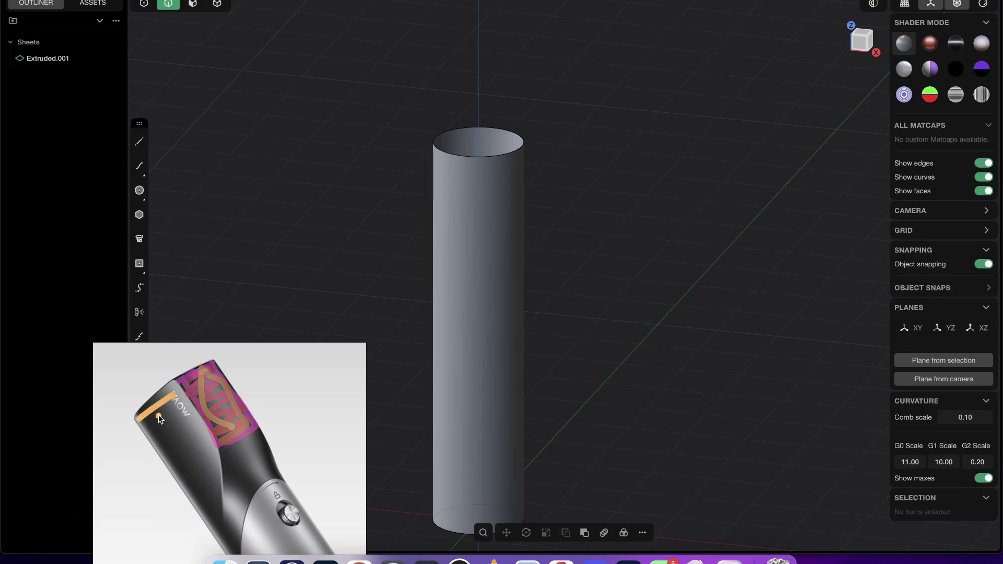
mouse_move(196, 406)
left_mouse_down()
mouse_move(151, 445)
mouse_move(164, 467)
left_mouse_up()
left_click_drag(211, 438, 210, 439)
left_click_drag(146, 430, 140, 428)
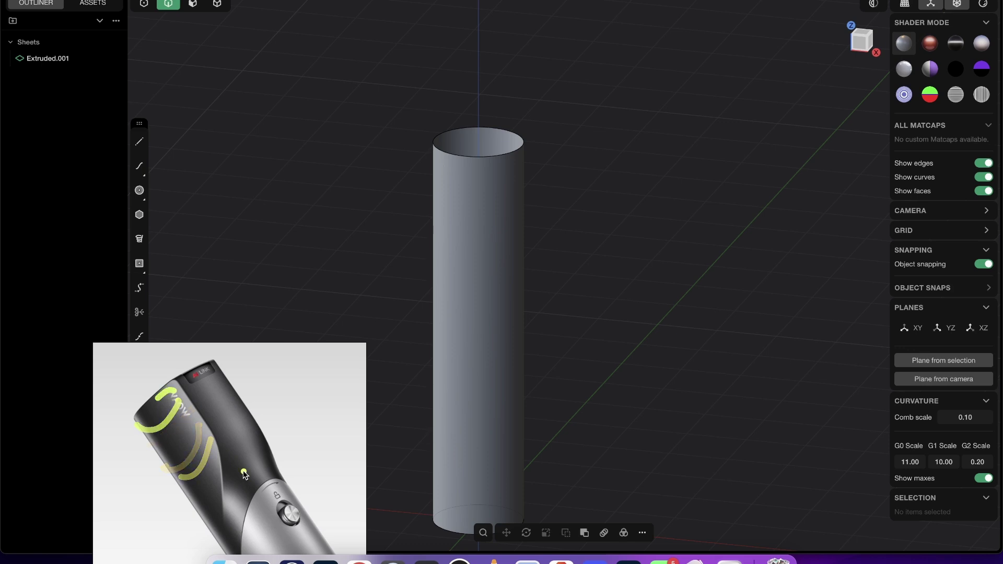
left_click_drag(237, 448, 236, 489)
left_click_drag(249, 445, 281, 480)
key("ctrl+Tab")
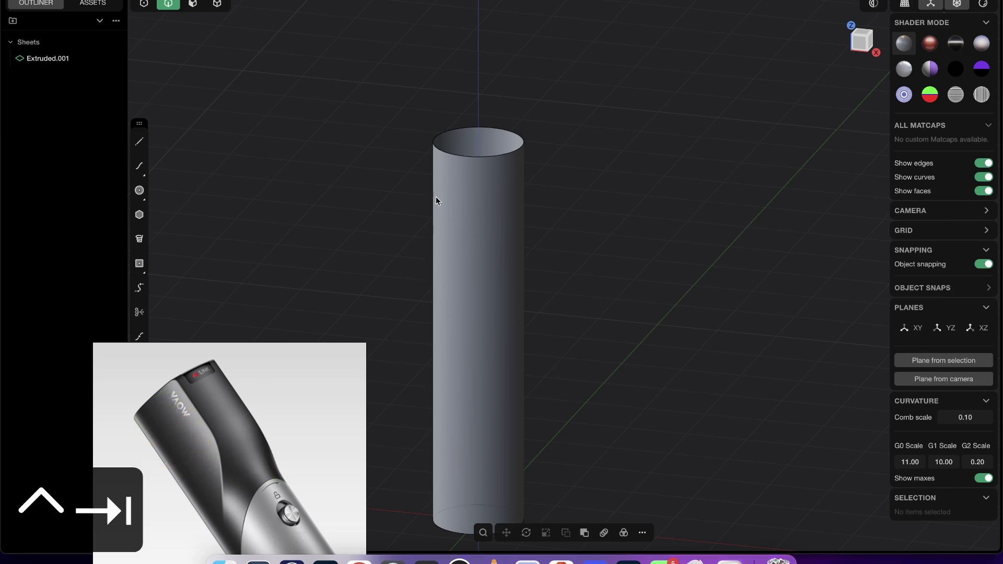
In the top view, draw a horizontal line about 0.71 m long below the tube's circular outline, crossing the Y axis
middle_click_drag(474, 201, 456, 258)
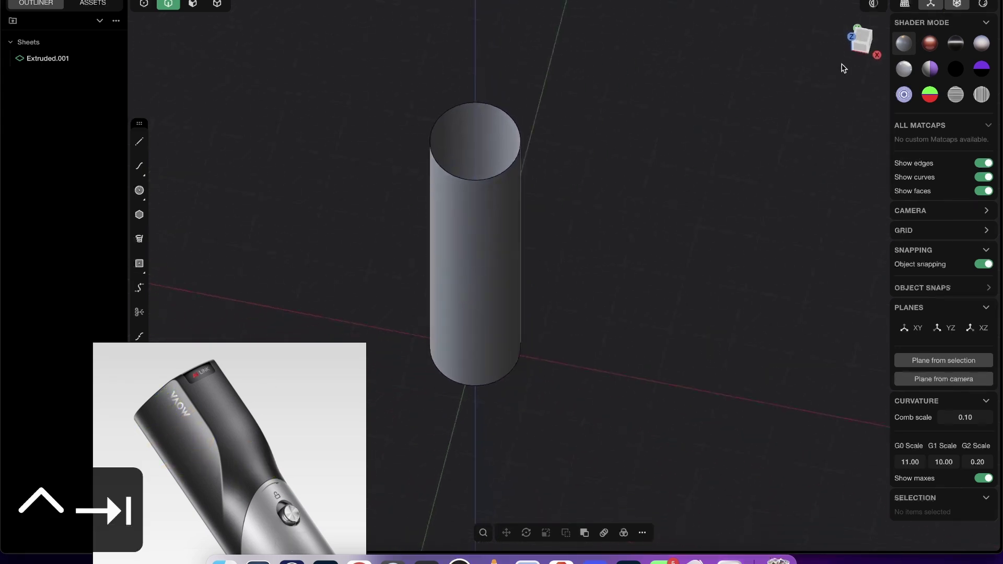
left_click(863, 39)
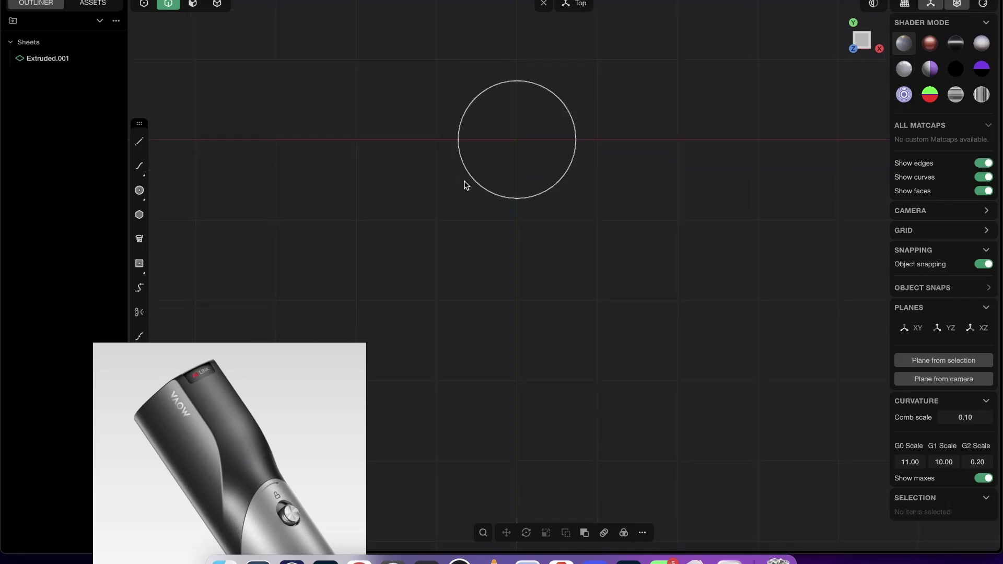
left_click(140, 148)
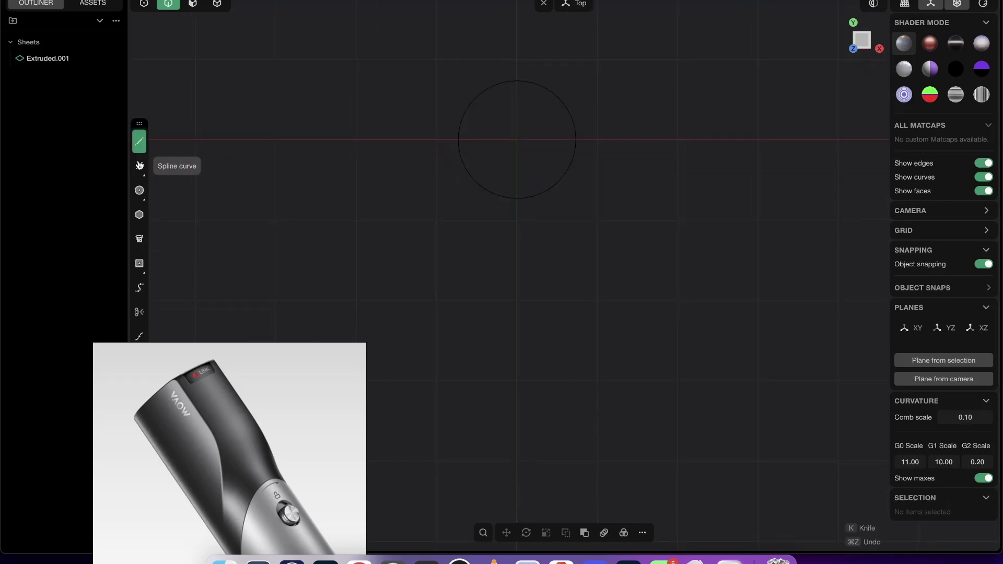
scroll(515, 230, "up", 2)
left_click(476, 261)
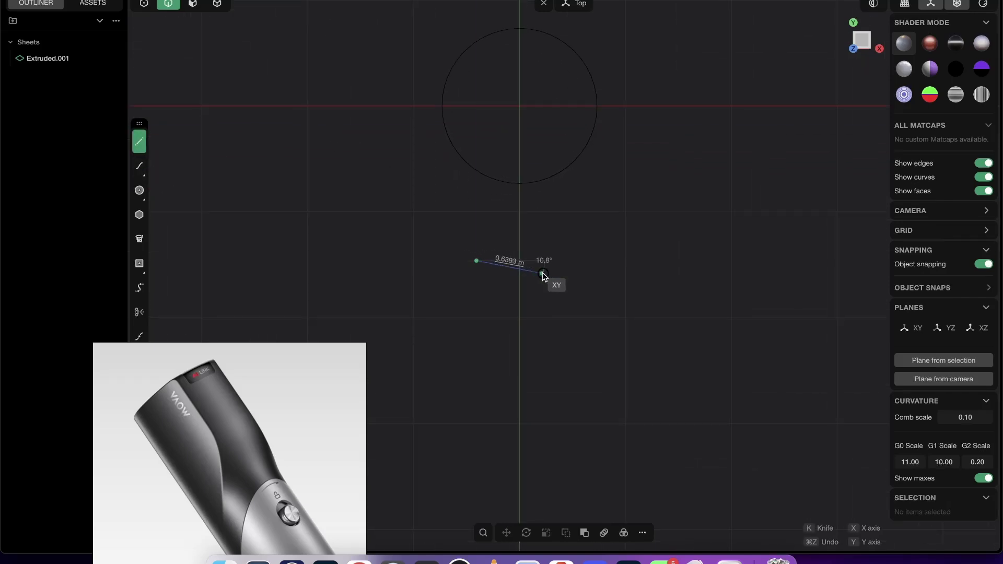
left_click(552, 261)
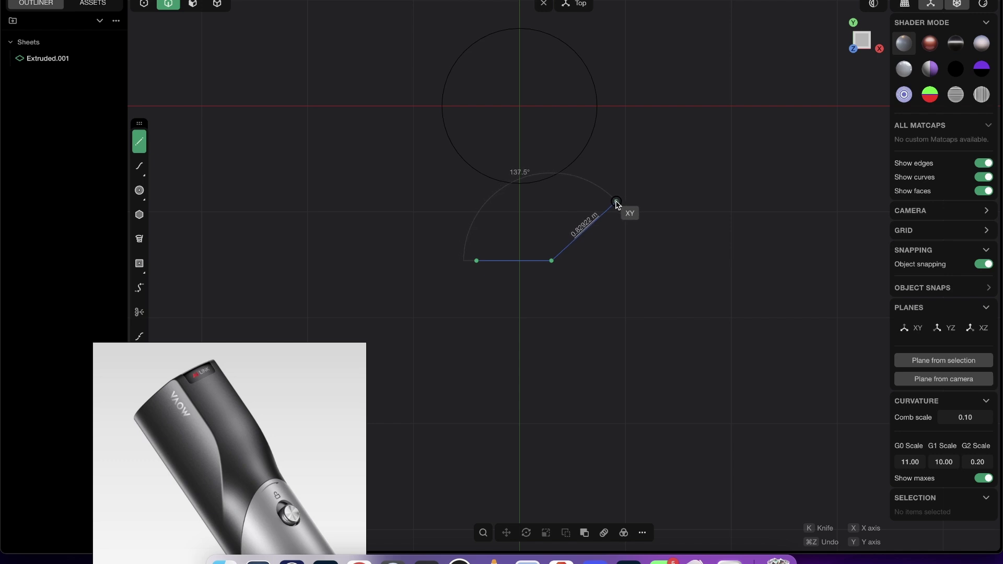
key("Return")
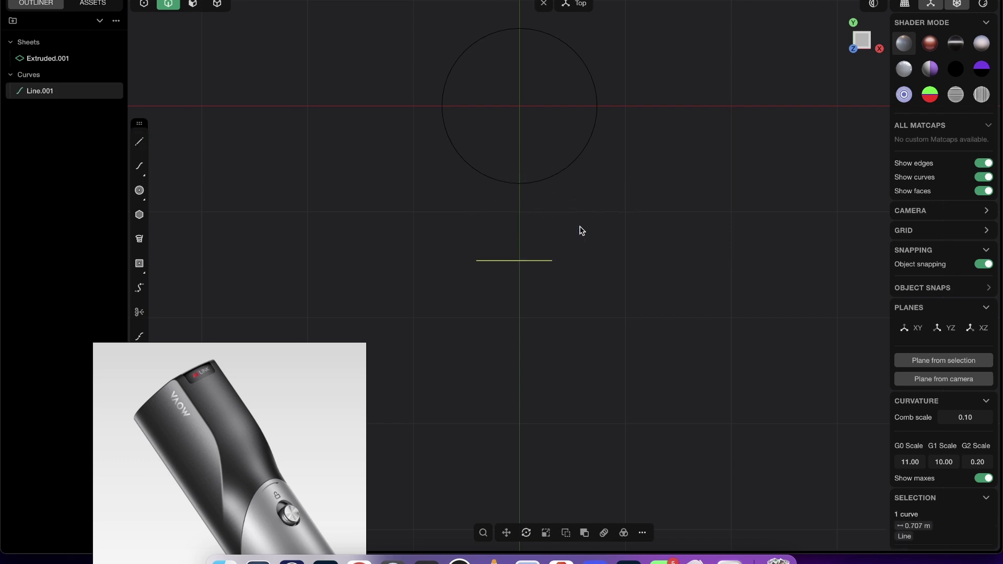
Move the horizontal line sideways along X so its midpoint lies on the Y axis
scroll(503, 279, "up", 4)
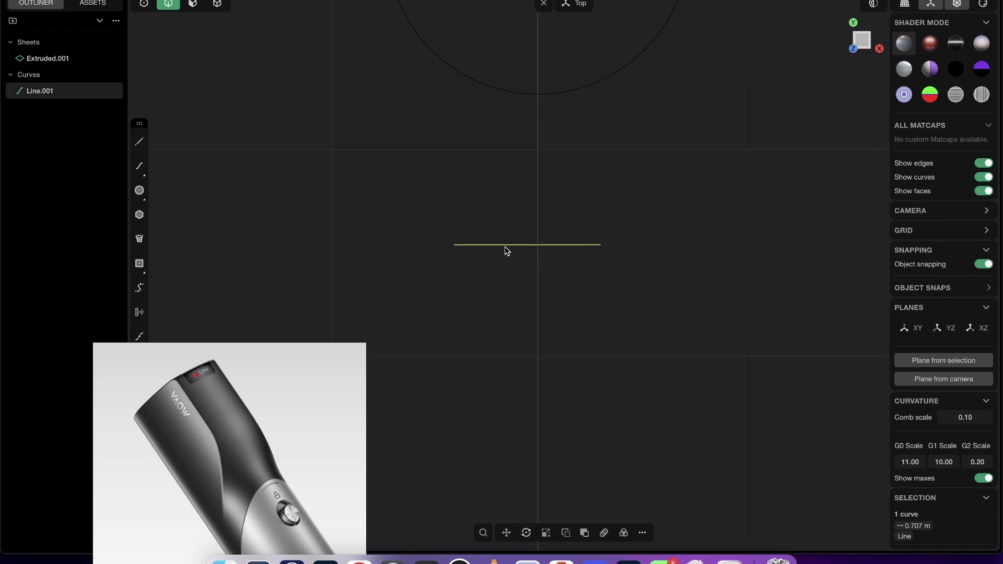
middle_click_drag(552, 247, 523, 278)
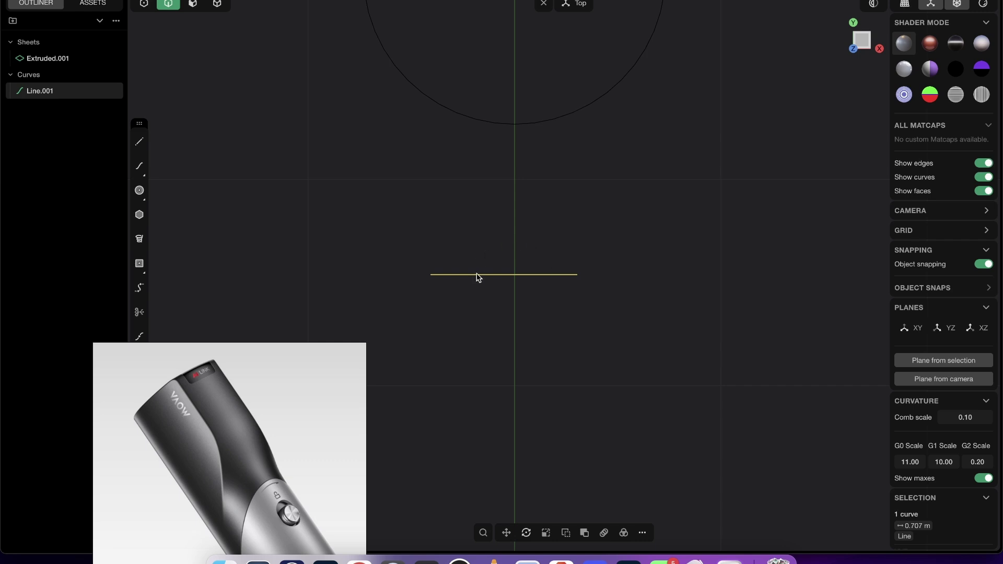
key("g")
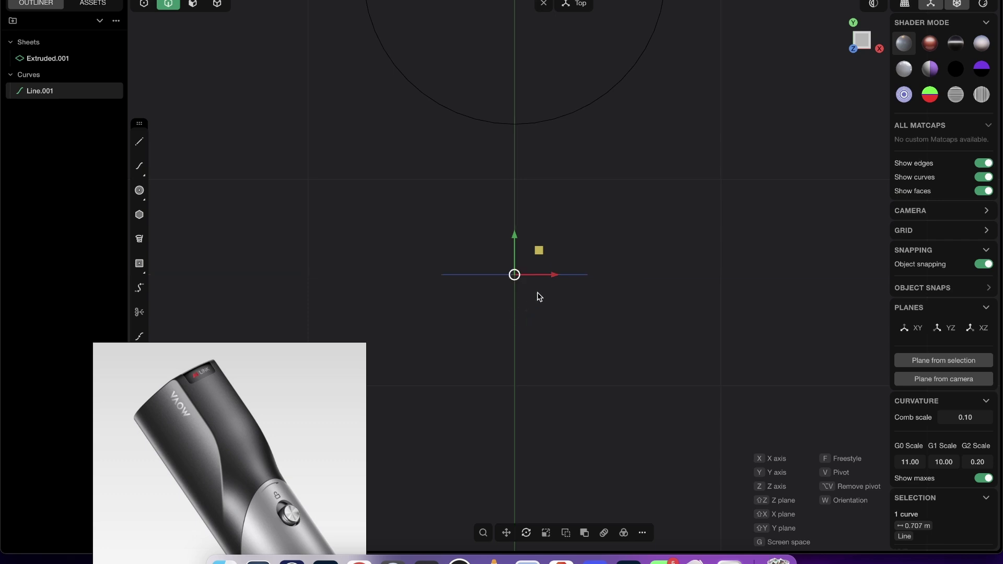
left_click(510, 287)
scroll(507, 288, "down", 5)
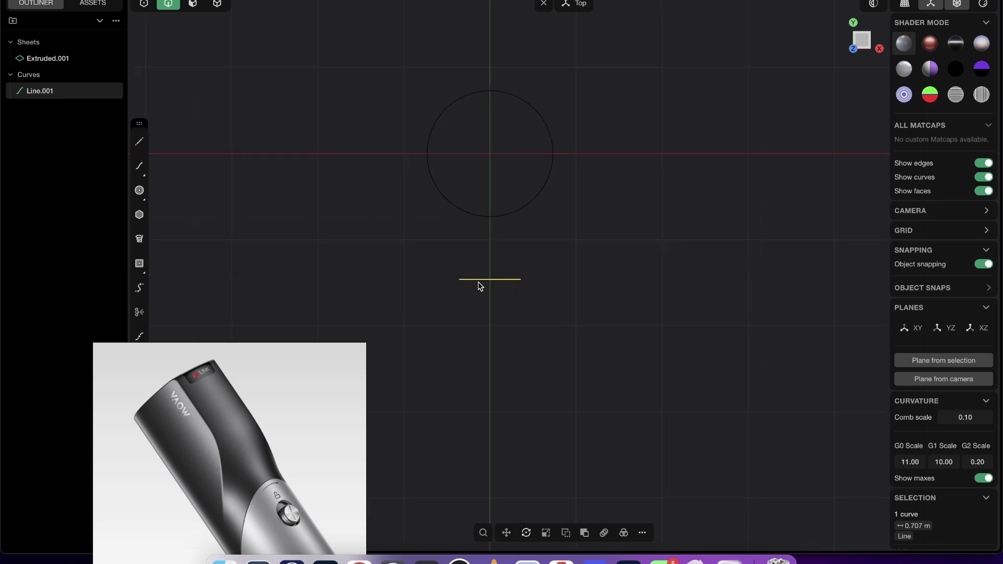
Raise the line to a degree 2 spline and bow it by moving its middle control point about 0.05 m away from the tube
scroll(483, 271, "up", 4)
middle_click_drag(502, 279, 533, 258, "shift")
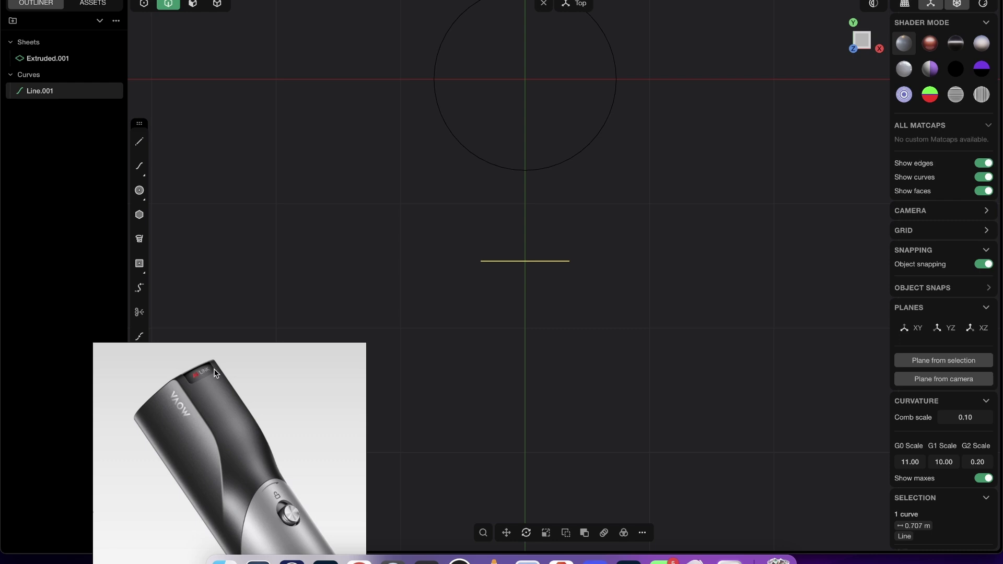
scroll(540, 239, "up", 2)
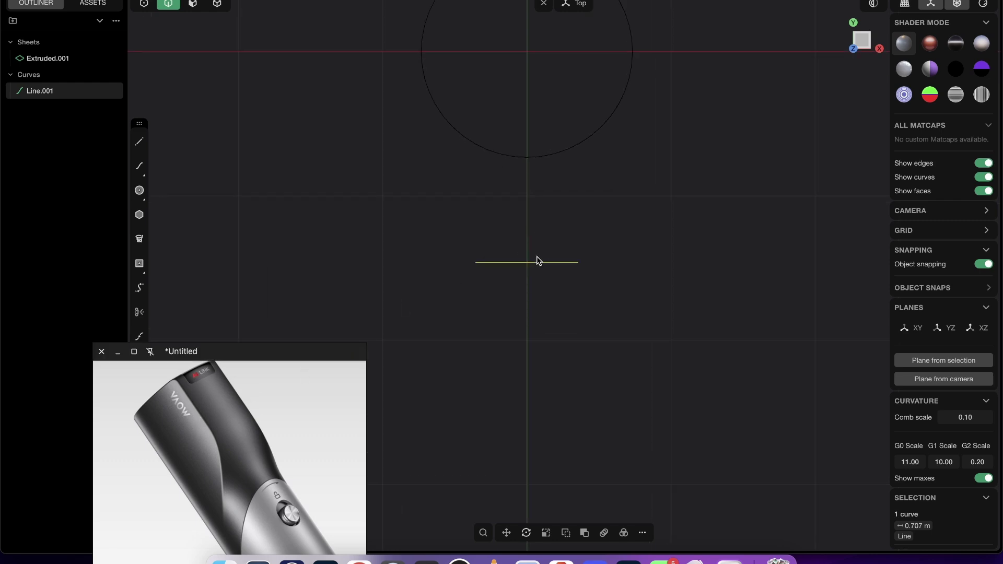
key("shift+s")
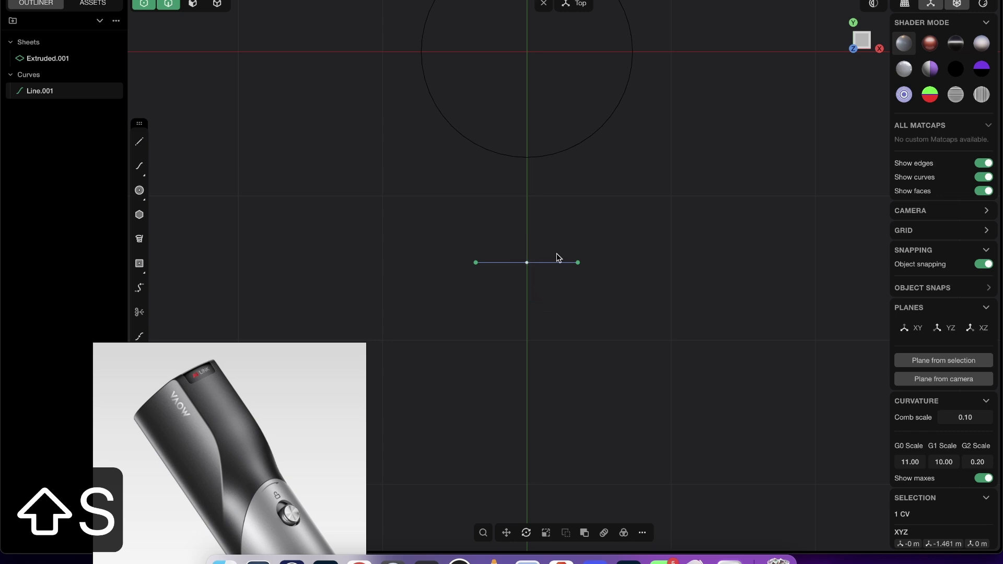
key("g")
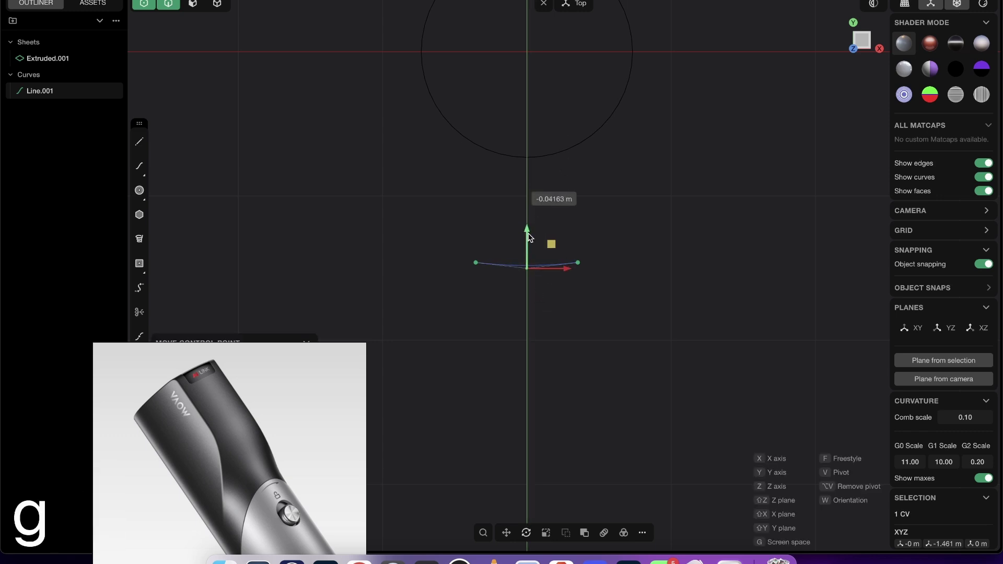
left_click(529, 242)
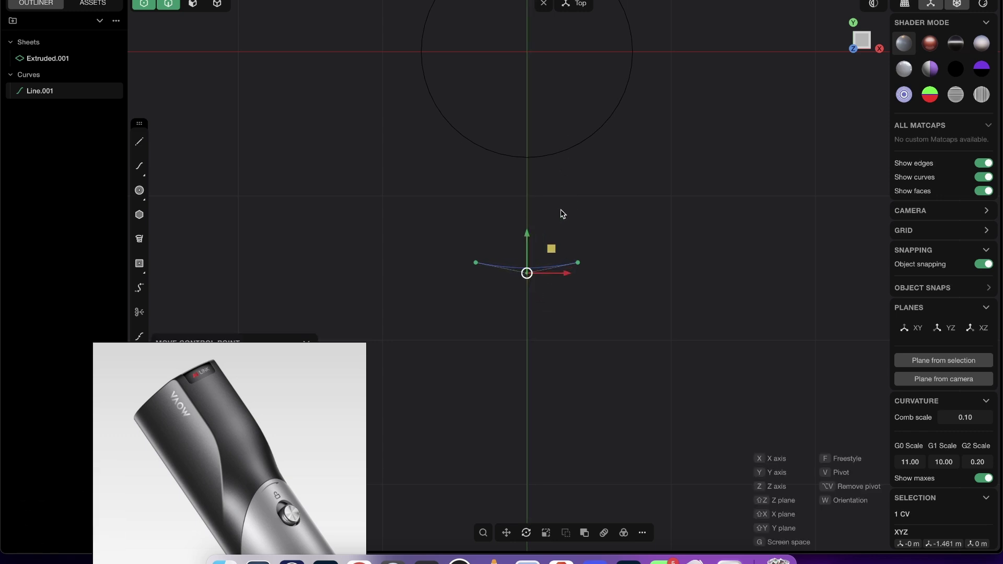
left_click(572, 225)
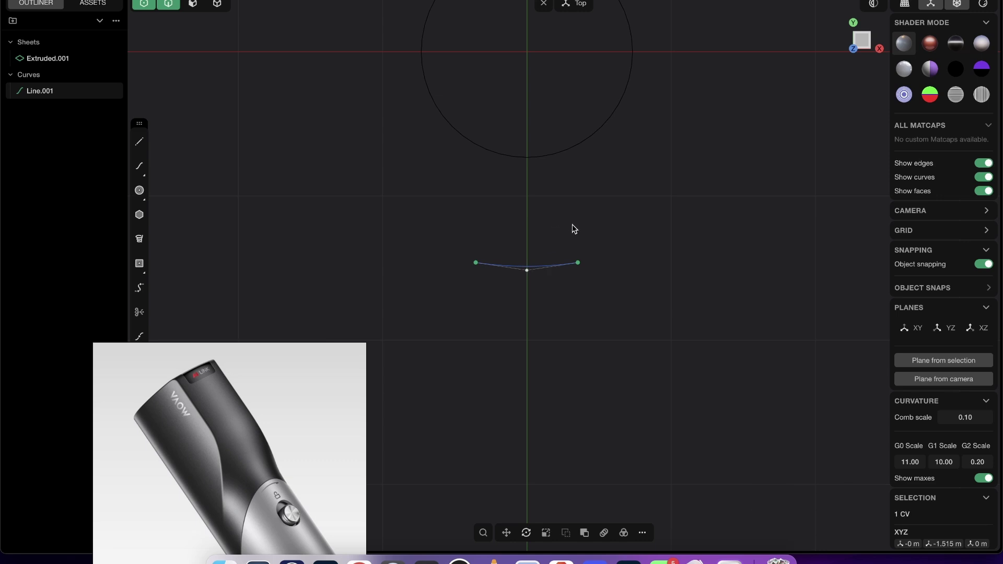
Move the bowed curve straight up along Z to the level of the tube's top rim
middle_click_drag(551, 272, 509, 220)
scroll(509, 221, "down", 3)
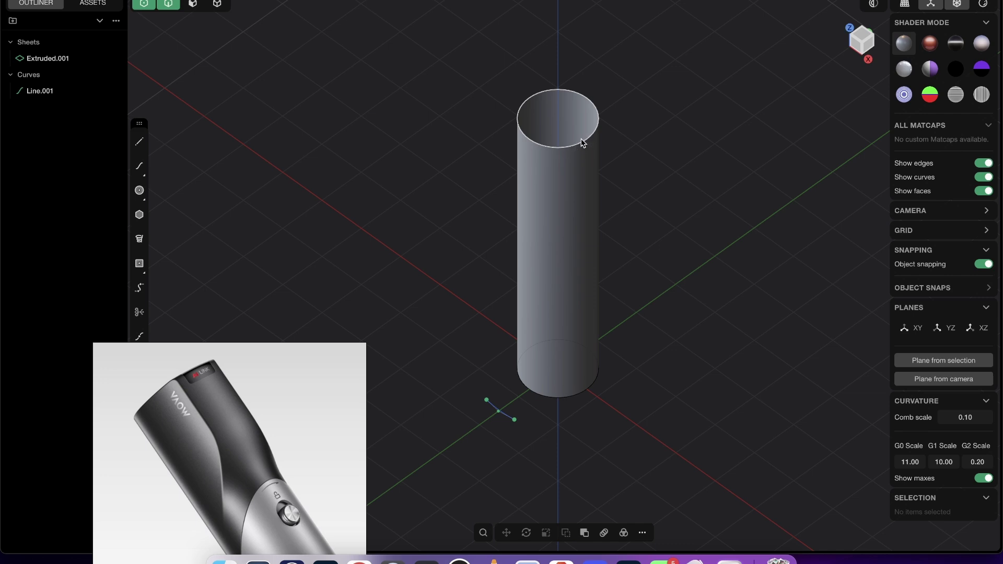
left_click(503, 410)
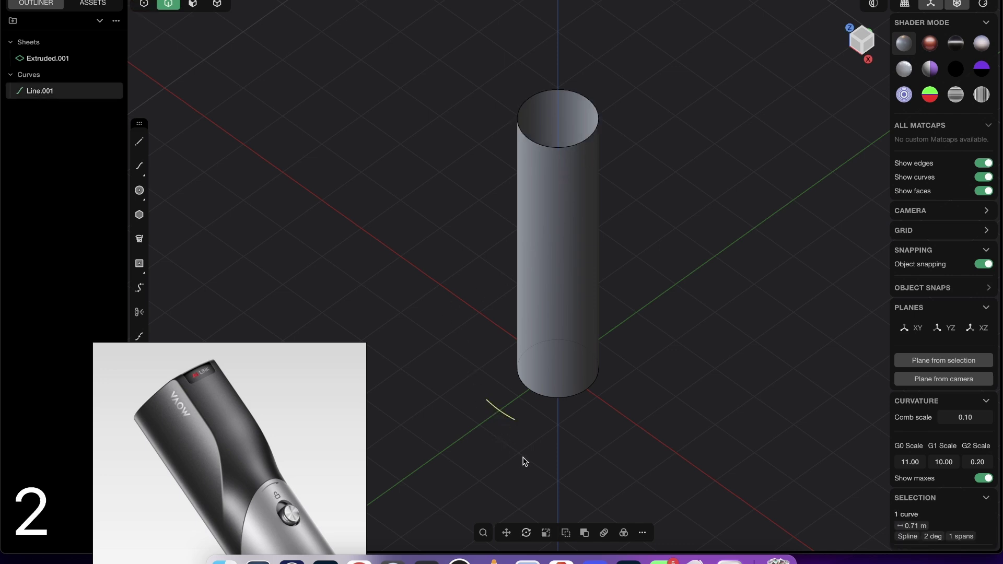
middle_click_drag(524, 460, 512, 417)
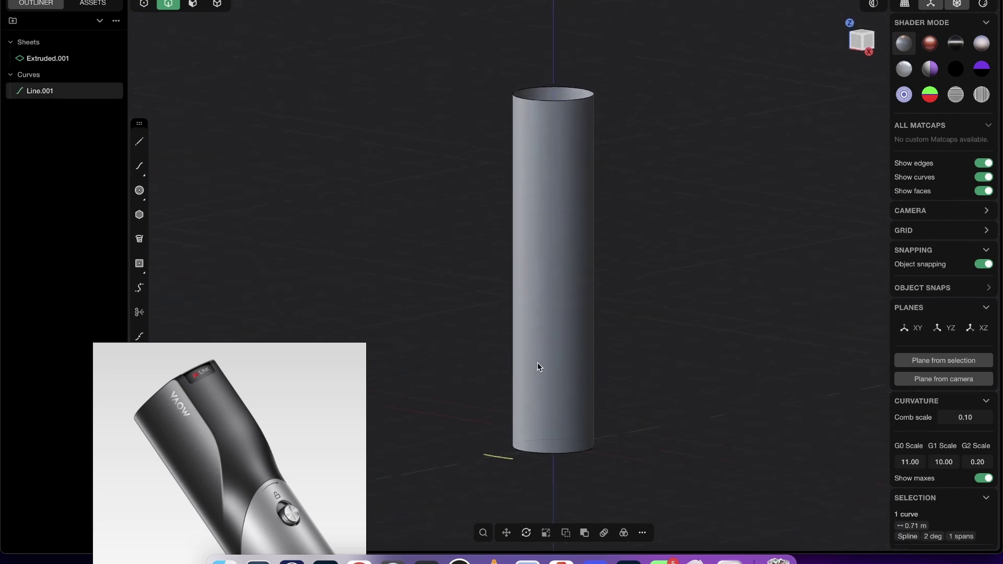
key("g")
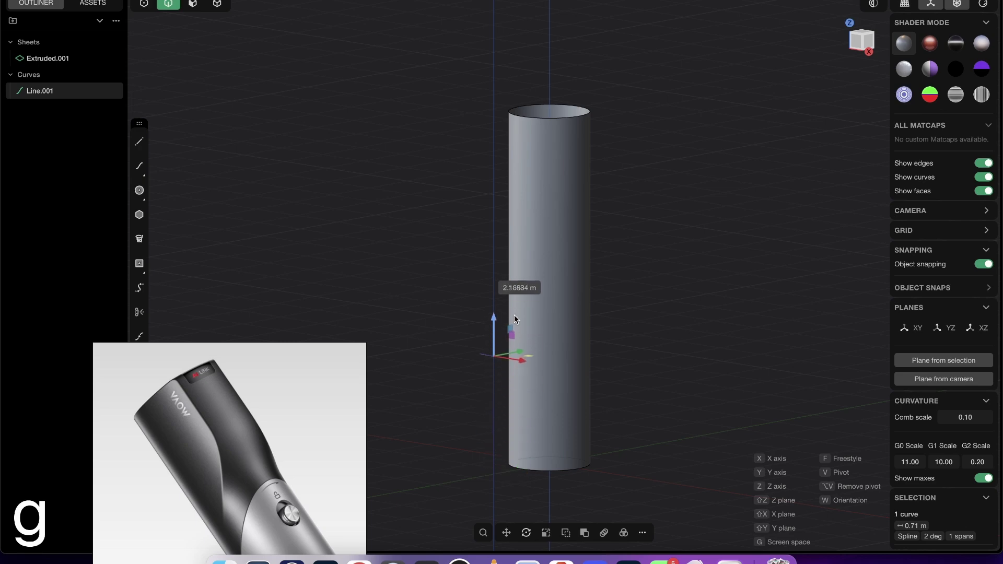
left_click(562, 118)
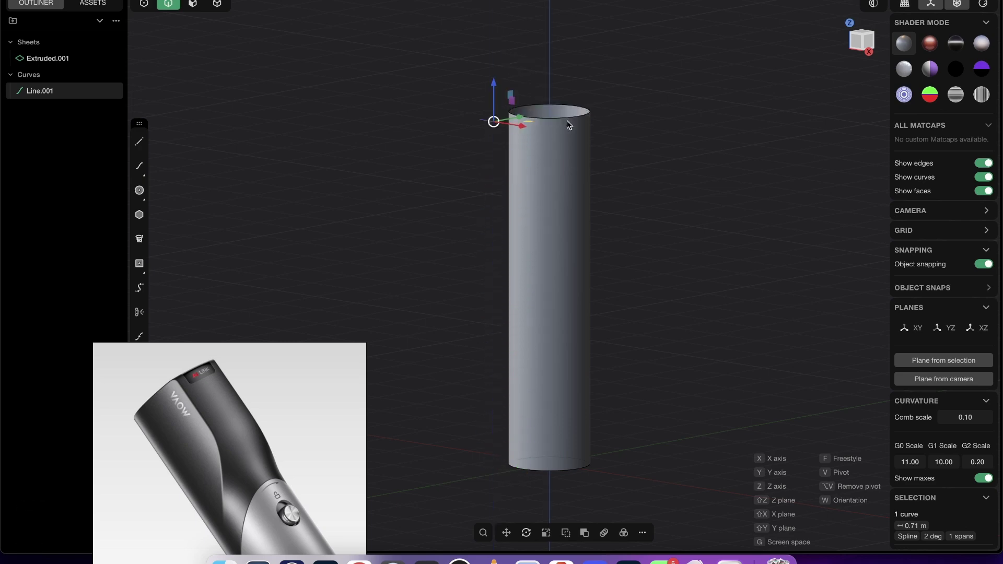
middle_click_drag(604, 144, 572, 145)
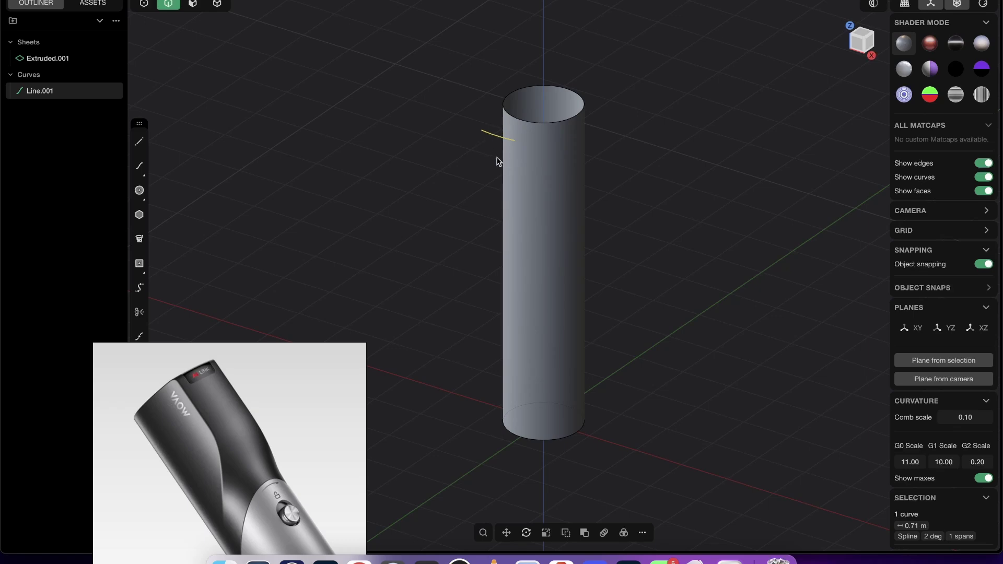
Extrude the bowed curve downward into a short curved sheet in front of the tube's upper end
key("e")
left_click_drag(497, 184, 497, 263)
middle_click_drag(553, 185, 517, 172)
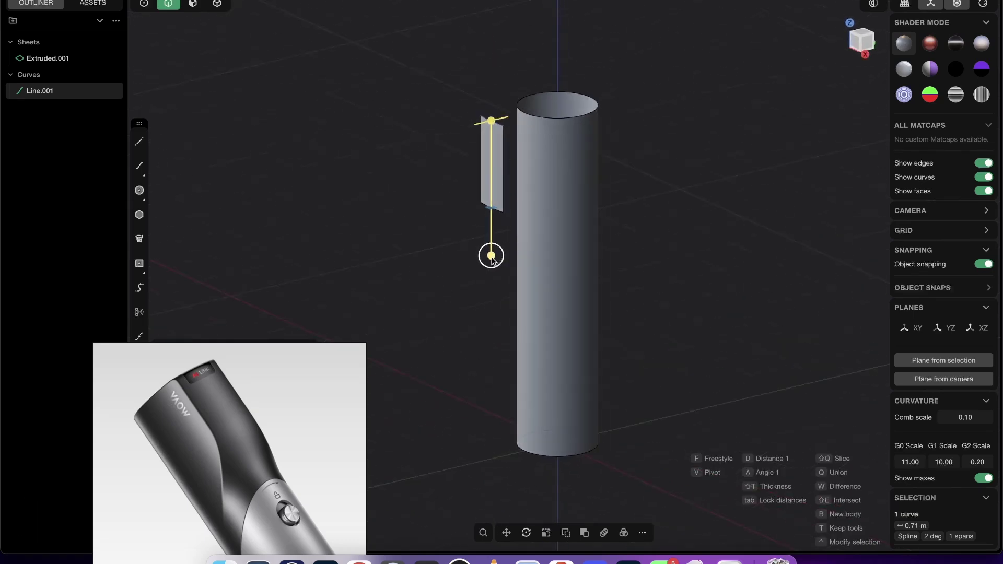
left_click_drag(498, 257, 498, 255)
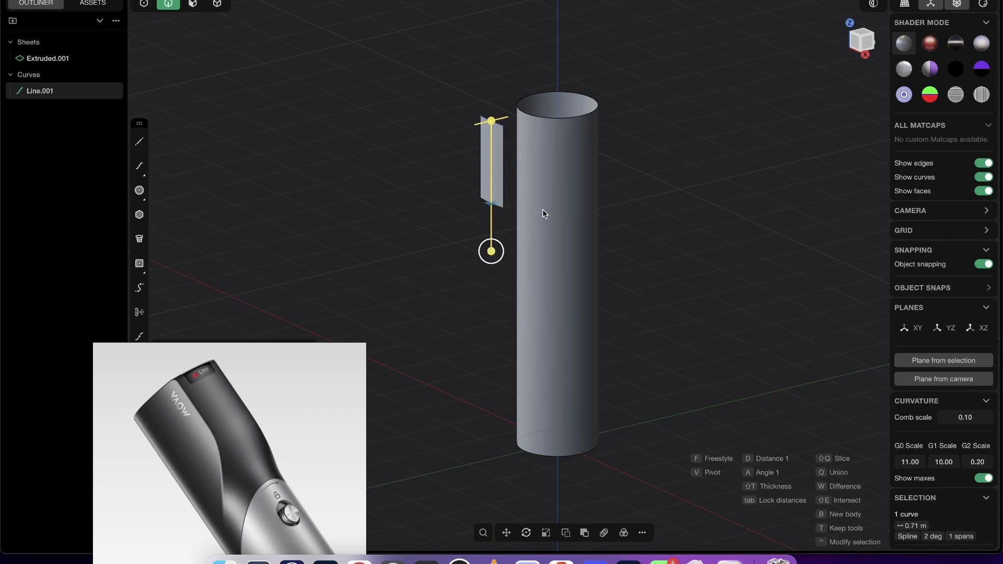
middle_click_drag(543, 209, 490, 248)
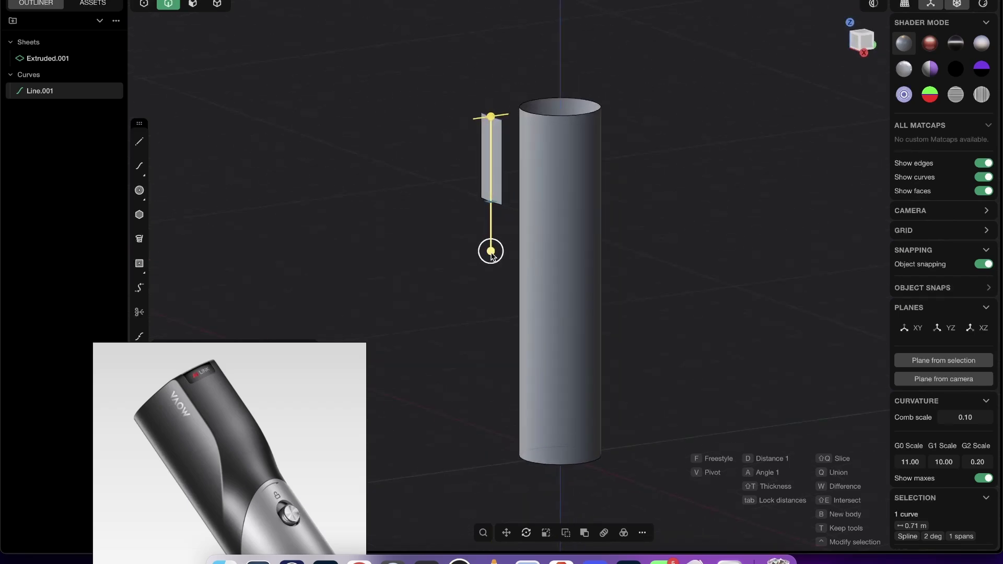
left_click_drag(490, 249, 492, 241)
right_click(536, 209)
left_click(638, 167)
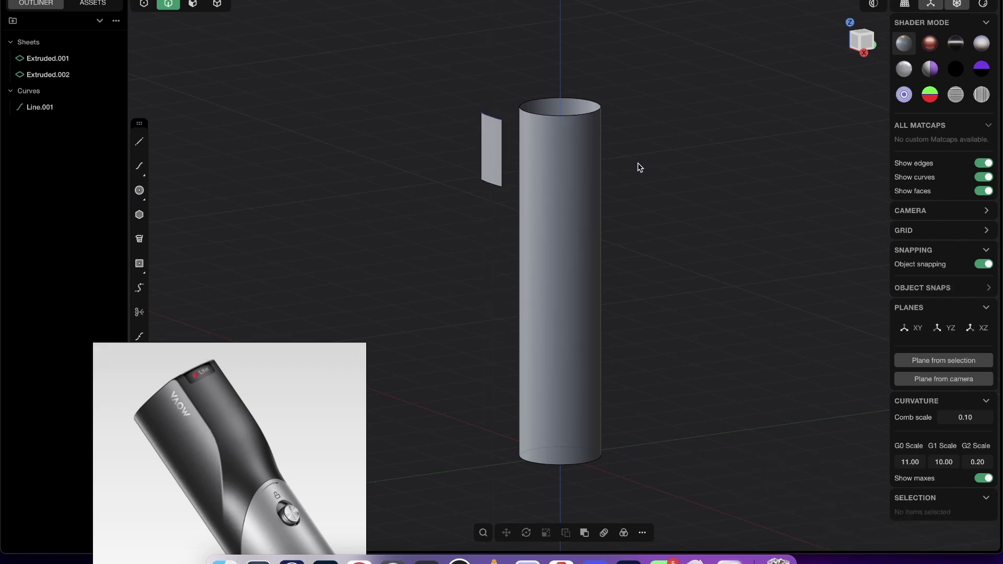
Hide the source curve lying on the upper edge of the short curved sheet
scroll(578, 114, "up", 4)
middle_click_drag(578, 115, 549, 170, "shift")
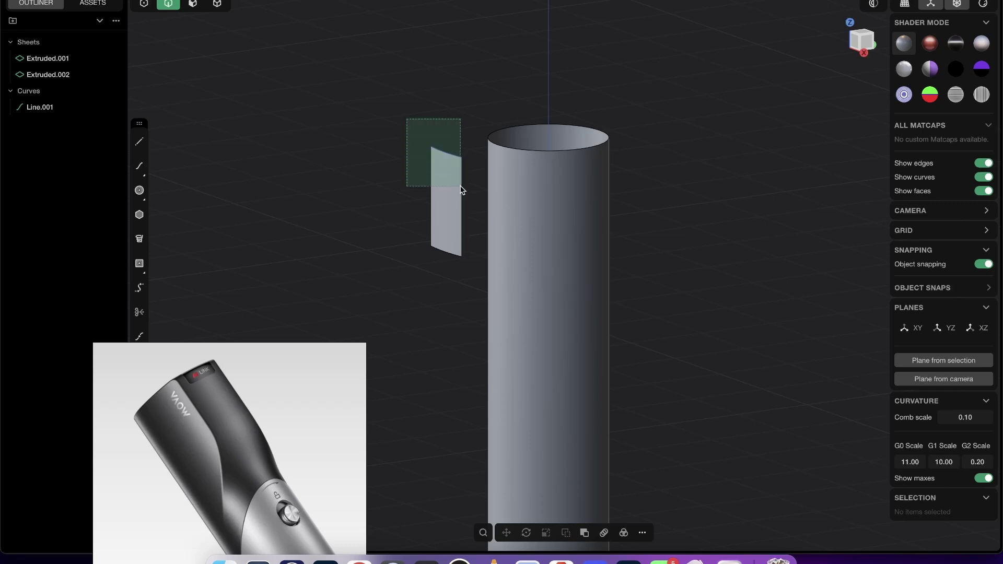
left_click(448, 156)
key("Escape")
left_click(451, 153)
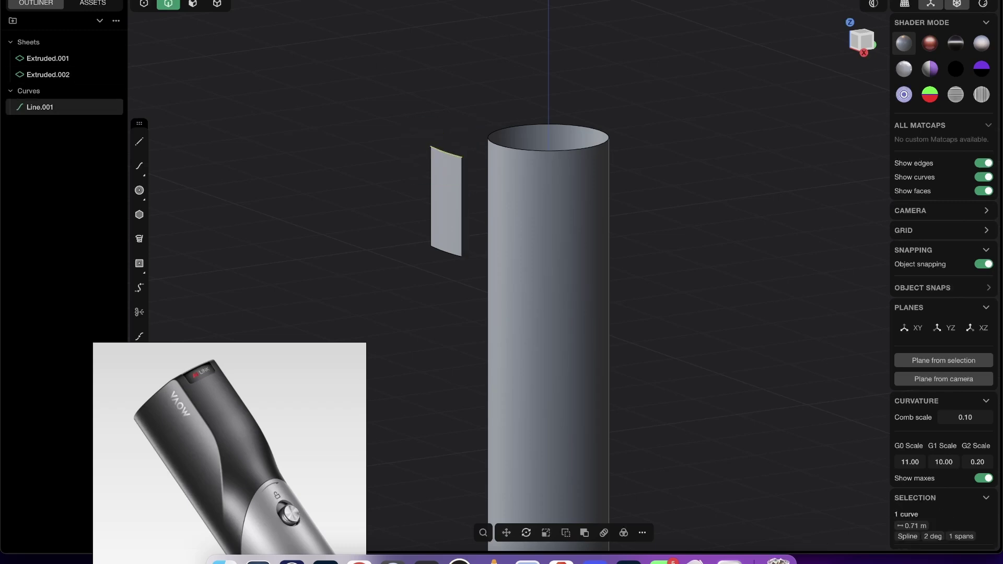
key("h")
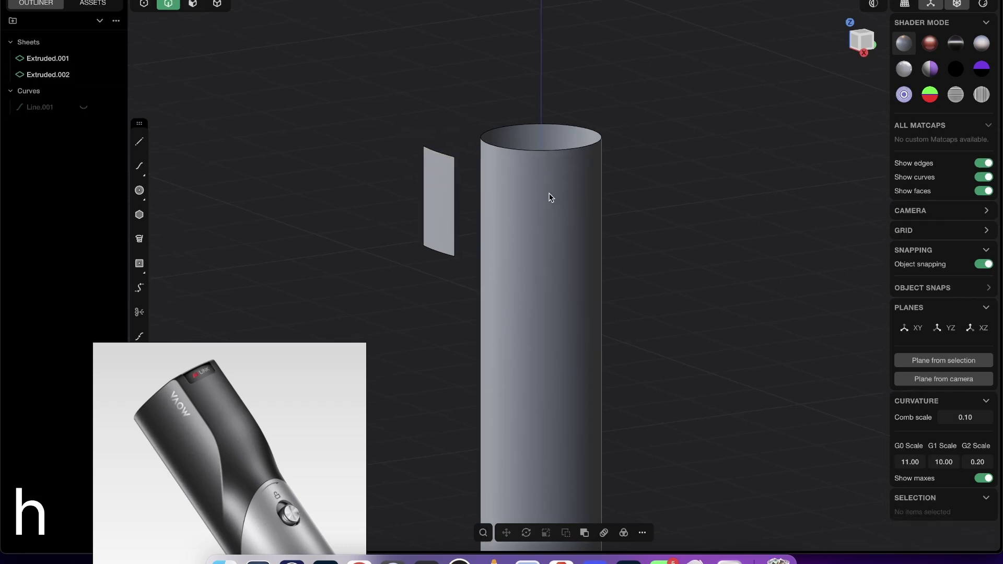
In the front view, draw a vertical line about 9.05 m long on the Z axis, extending past both ends of the tube
scroll(548, 197, "down", 3)
middle_click_drag(483, 269, 555, 244)
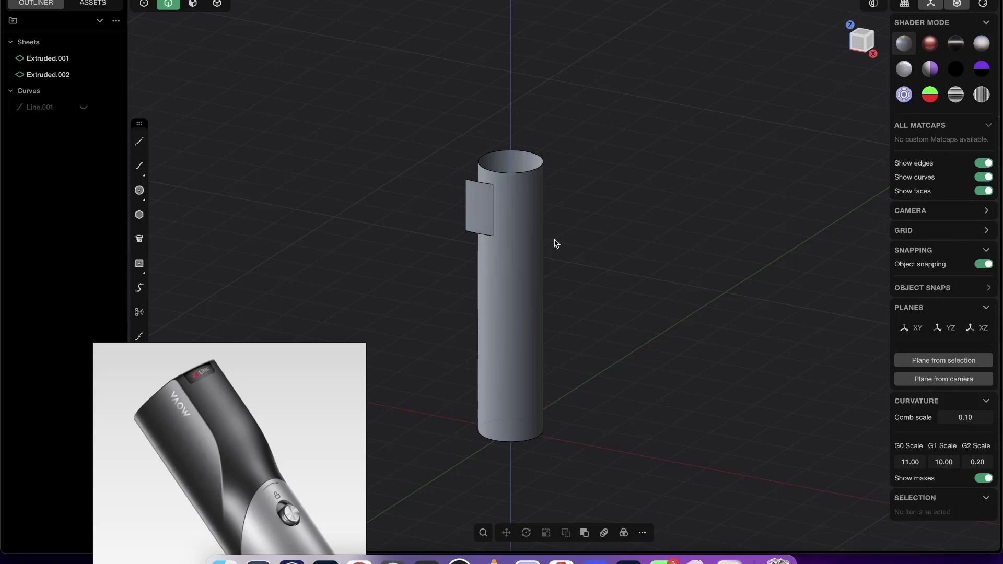
middle_click_drag(476, 257, 501, 222, "shift")
middle_click_drag(538, 259, 586, 231)
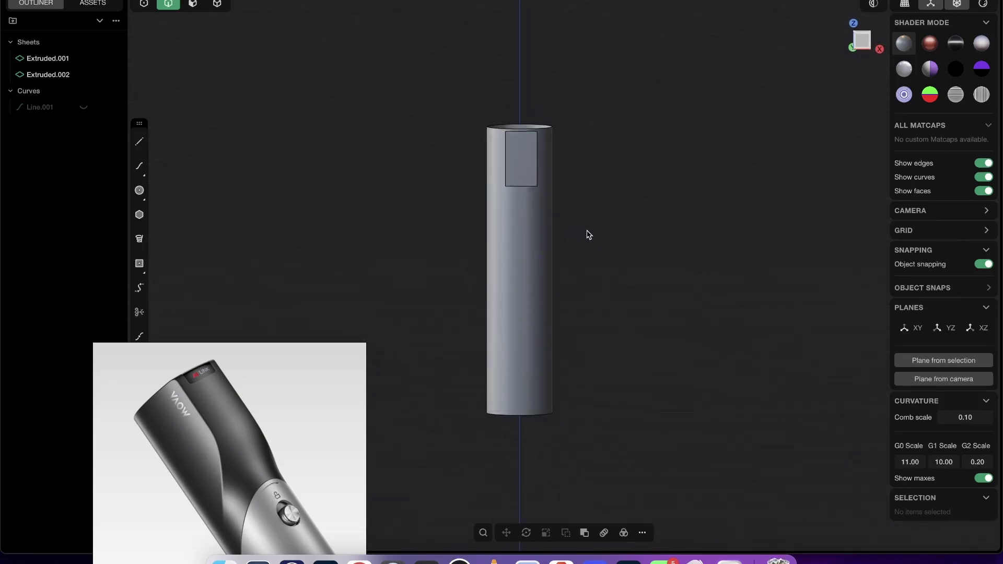
left_click(866, 44)
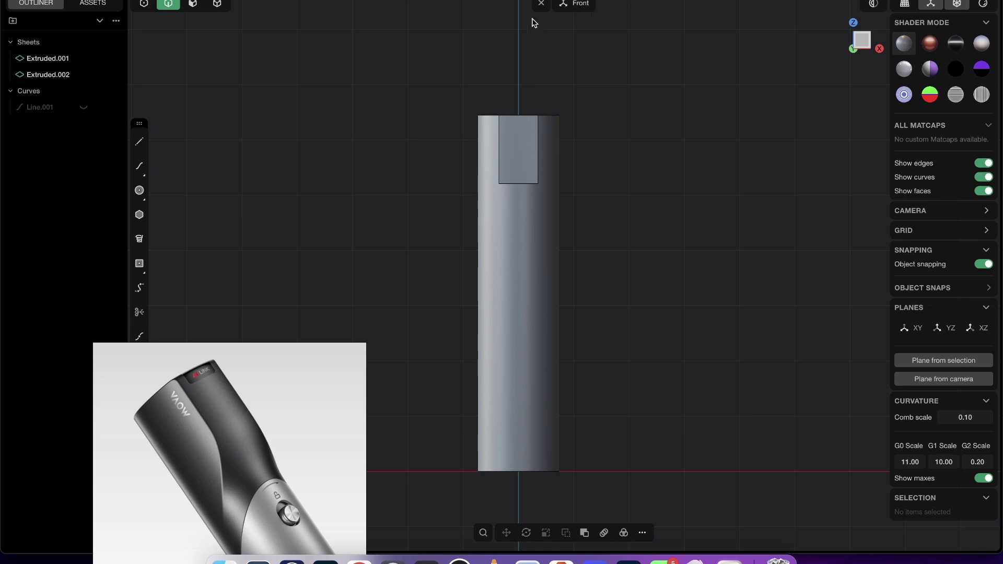
left_click(139, 141)
scroll(319, 173, "down", 2)
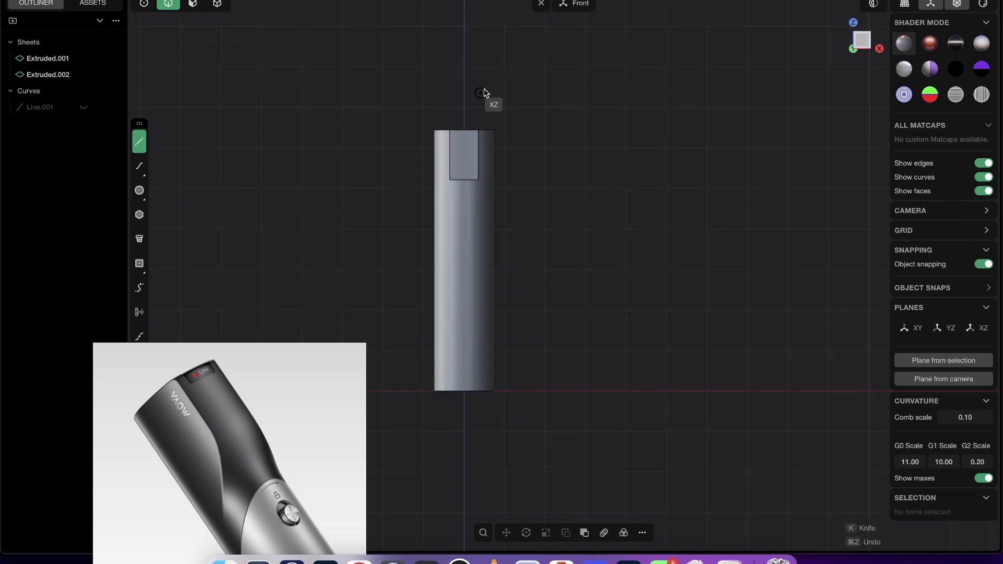
left_click(464, 94)
left_click(464, 461)
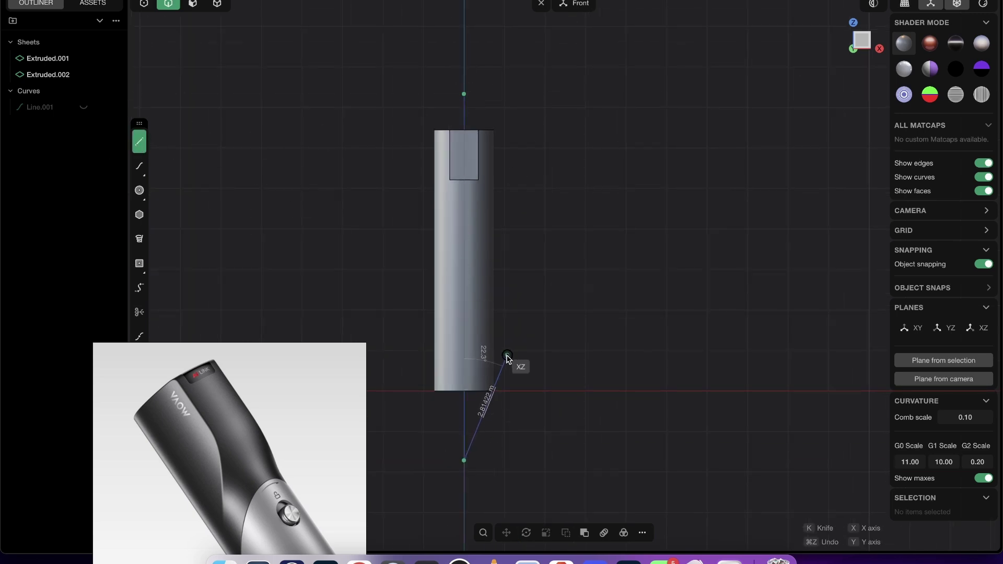
key("Escape")
scroll(464, 186, "up", 1)
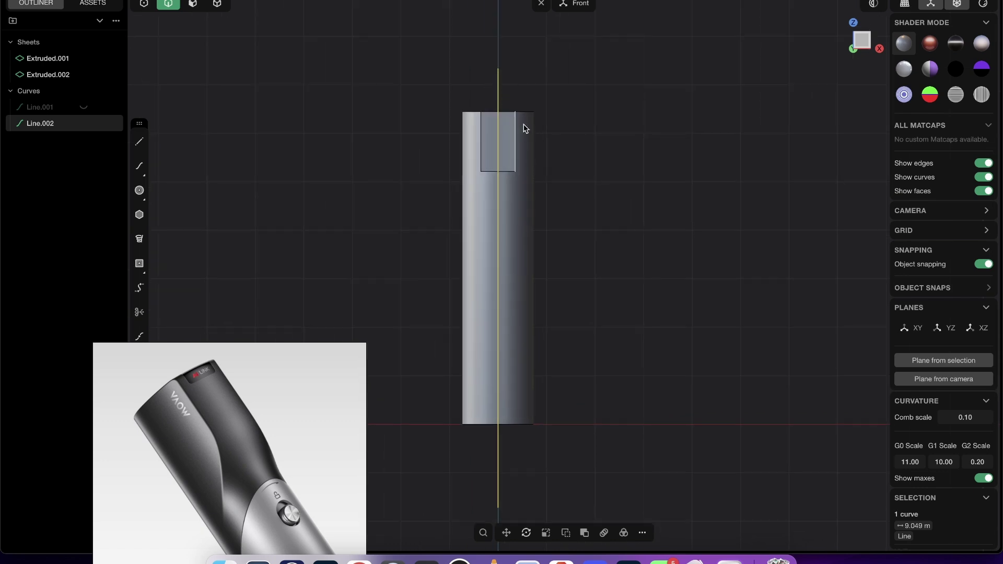
Cut the tube and the short front sheet in half with the vertical line
key("c")
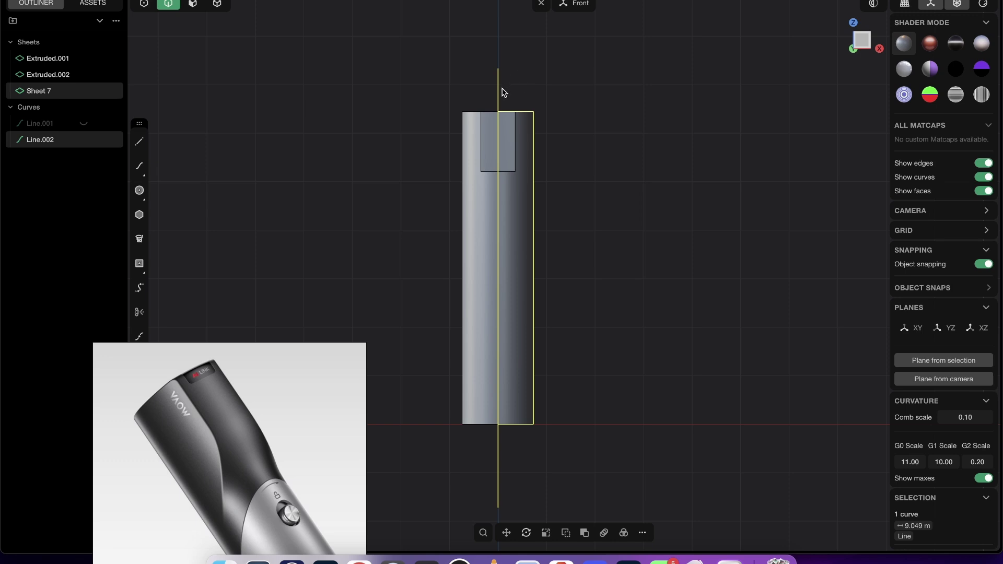
left_click_drag(460, 69, 525, 99)
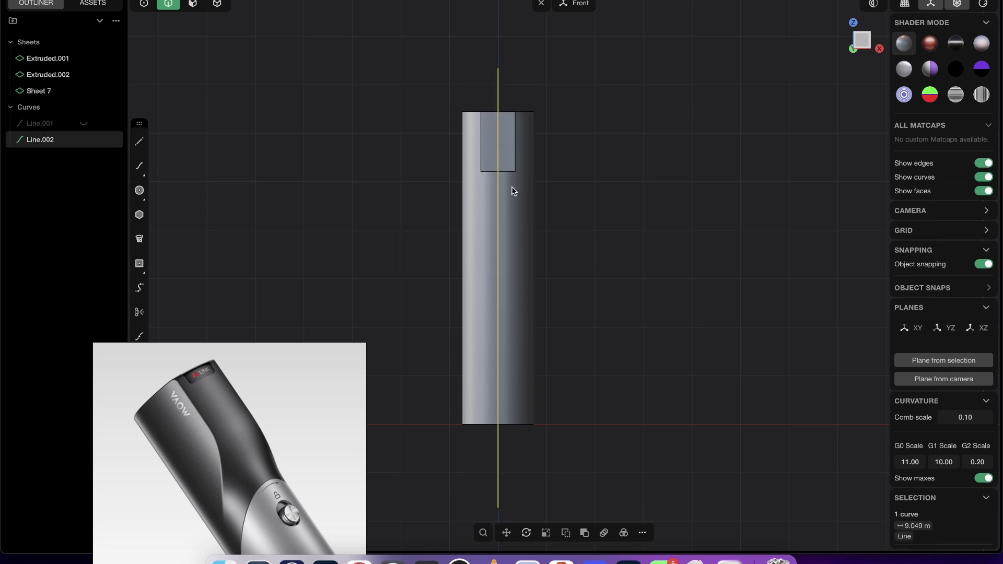
key("c")
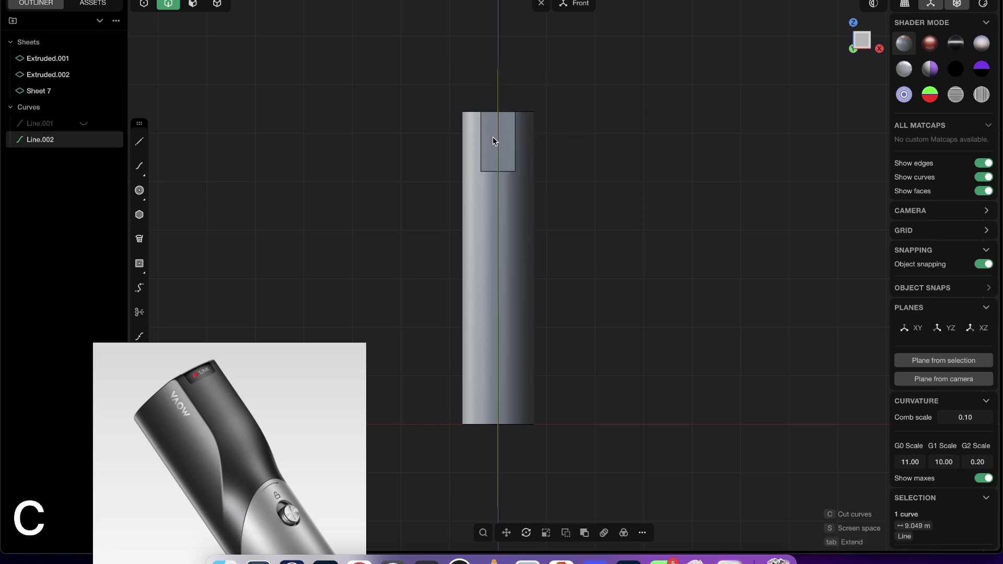
left_click(501, 122)
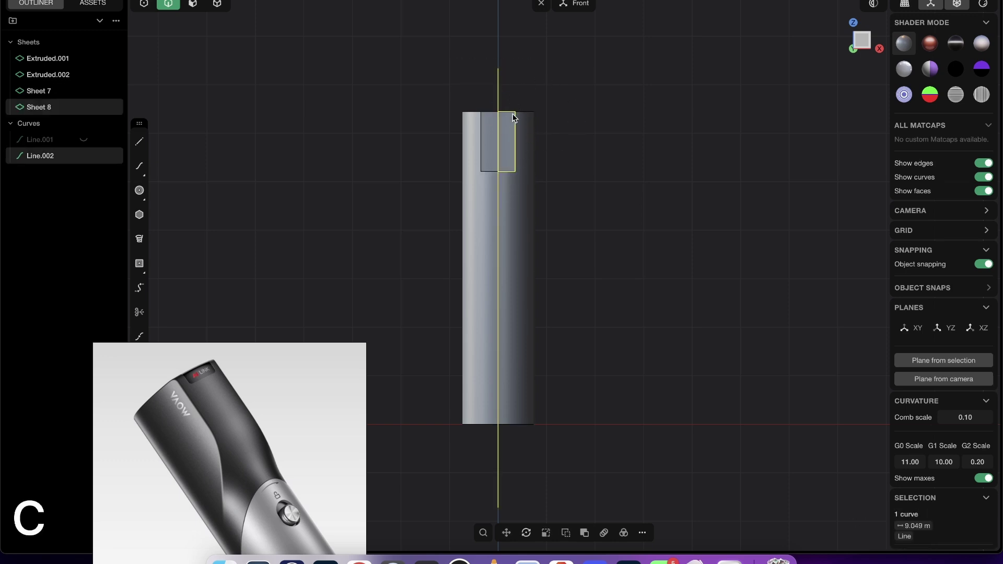
Delete the halves of the tube and front sheet on the negative X side of the cut
left_click(218, 9)
left_click_drag(490, 250, 450, 89)
key("x")
middle_click_drag(544, 112, 528, 84)
Hide the vertical cutting line
key("2")
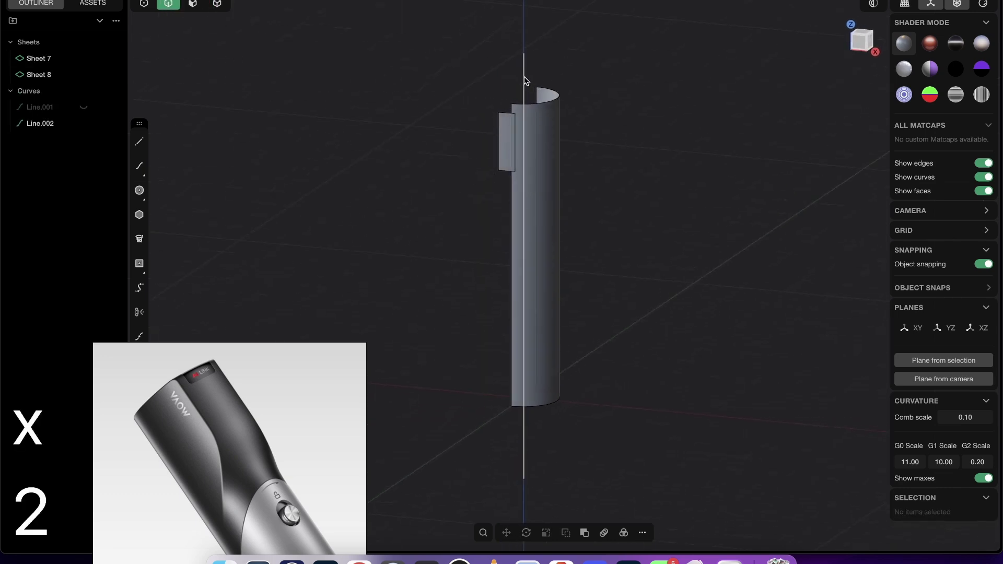
left_click(532, 77)
key("h")
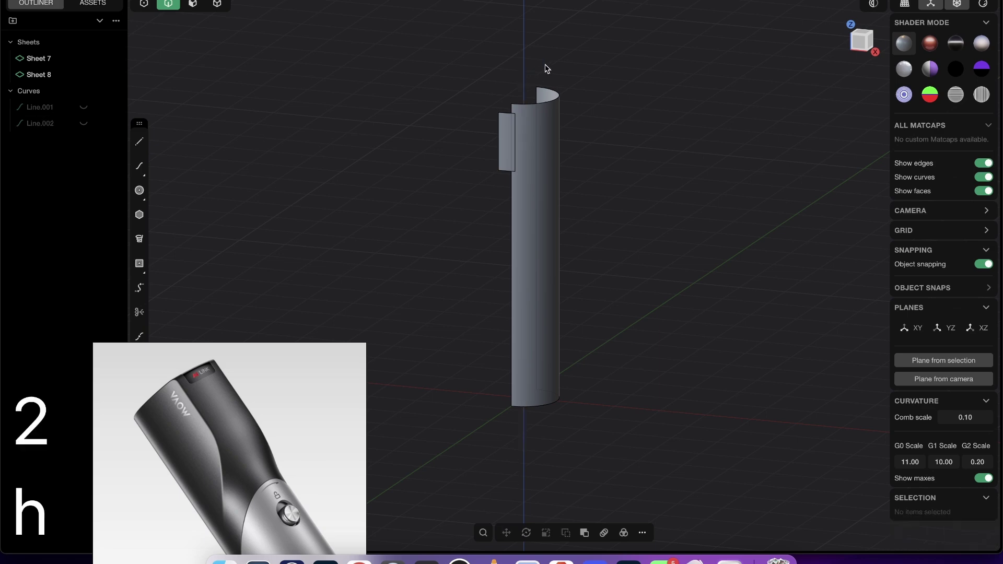
middle_click_drag(536, 163, 540, 189, "shift")
scroll(522, 175, "up", 2)
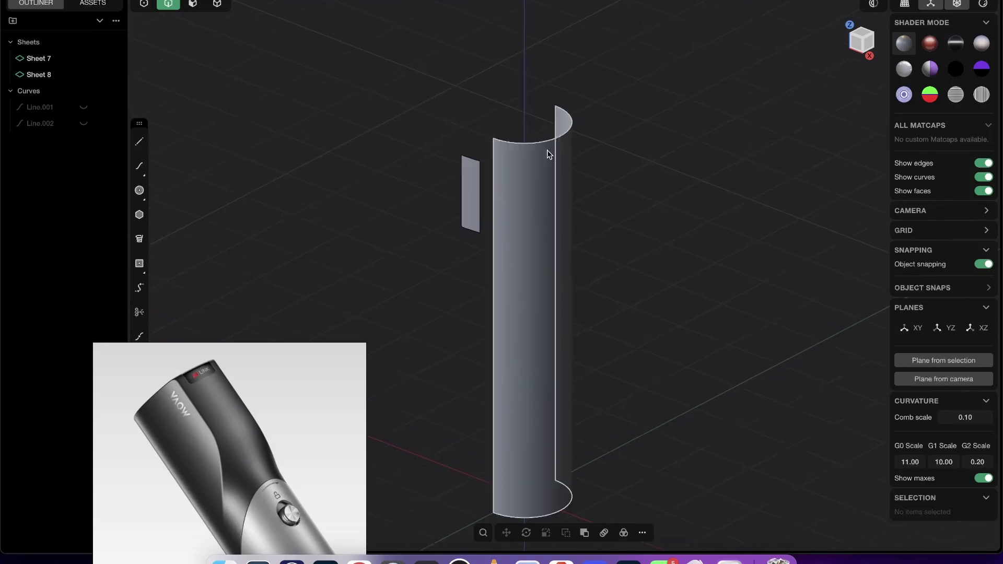
middle_click_drag(499, 137, 529, 216)
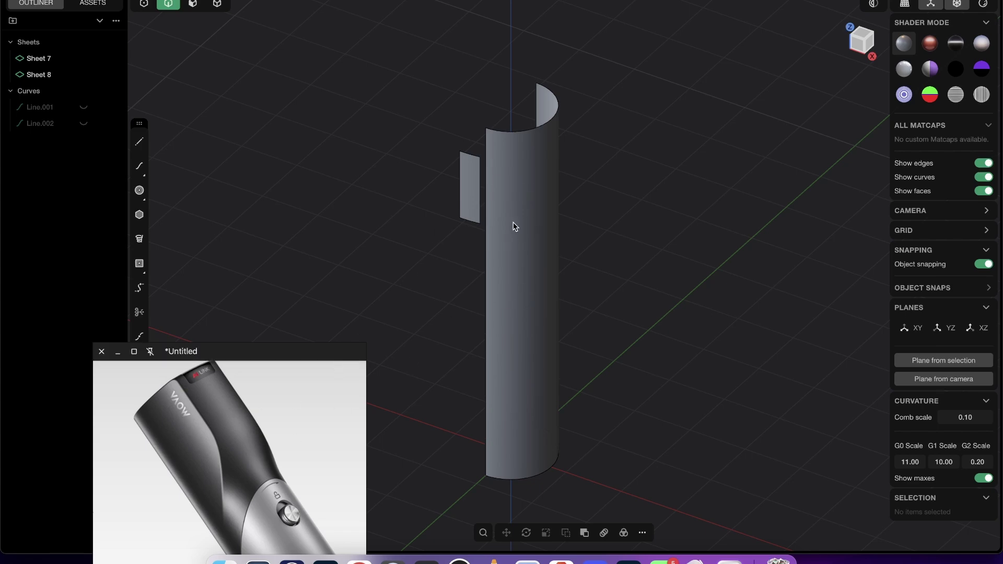
mouse_move(520, 202)
middle_mouse_down()
mouse_move(502, 198)
mouse_move(510, 202)
middle_mouse_up()
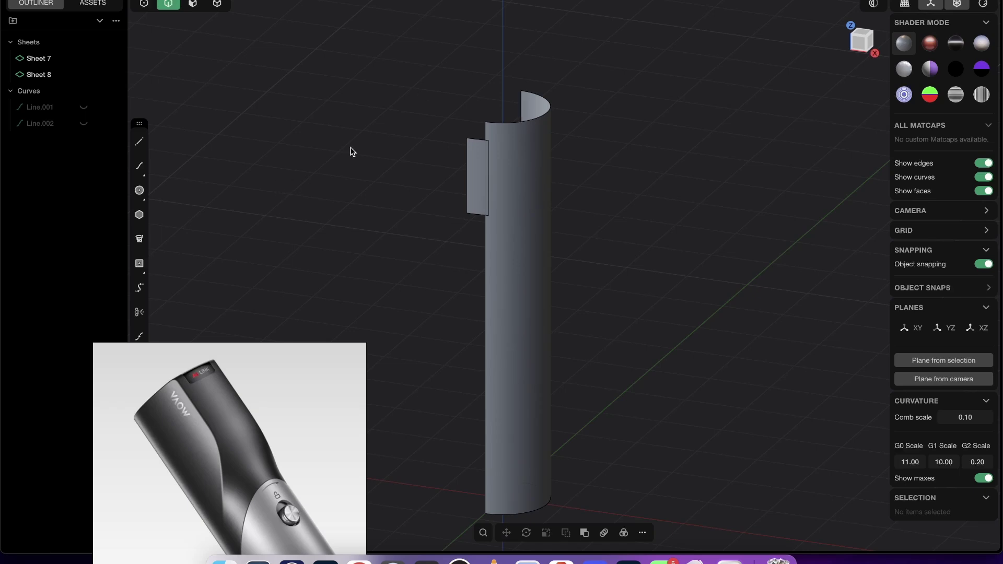
middle_click_drag(482, 195, 526, 258)
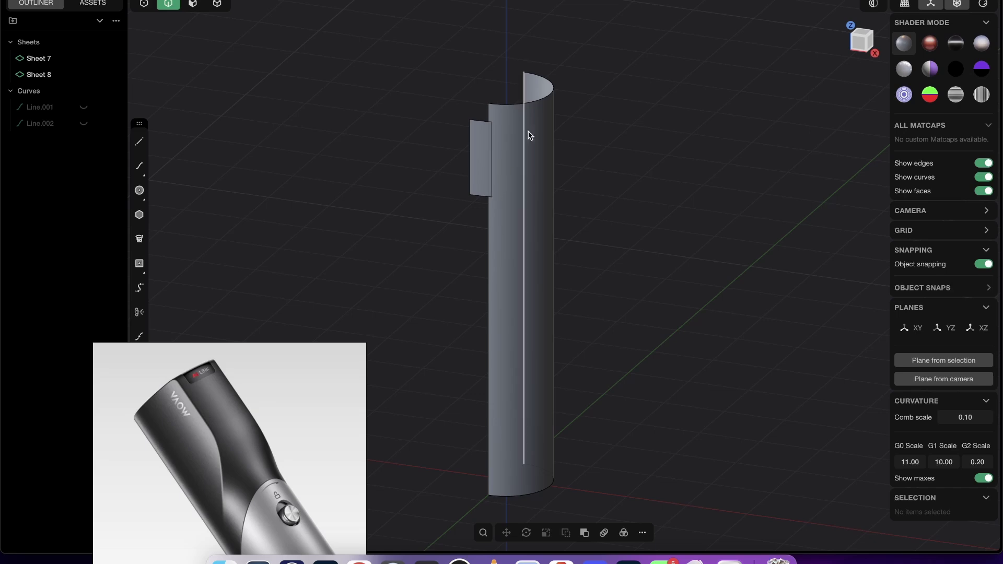
Create instances of the half tube and the short front sheet
middle_click_drag(538, 149, 542, 150, "shift")
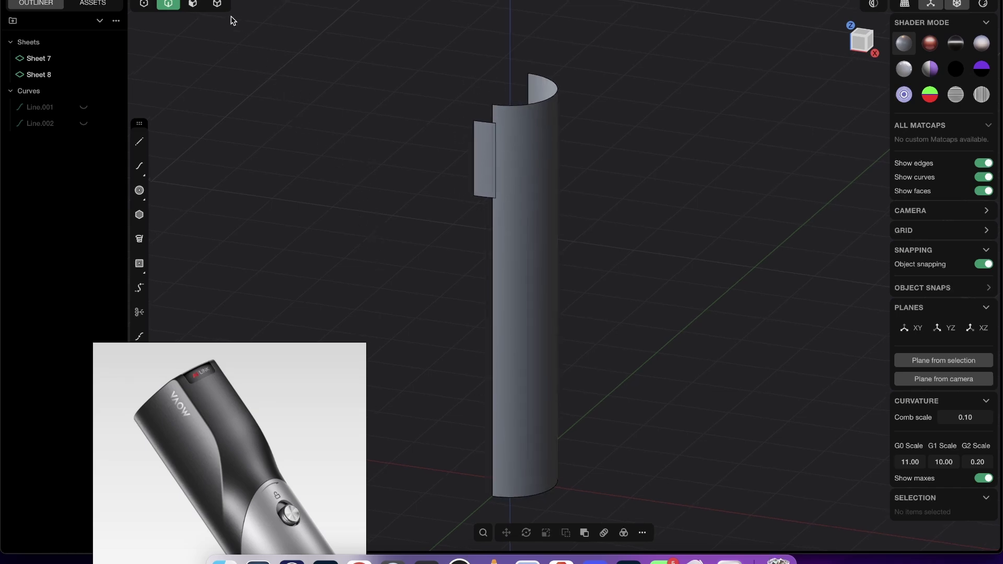
left_click(217, 5)
left_click_drag(669, 396, 400, 86)
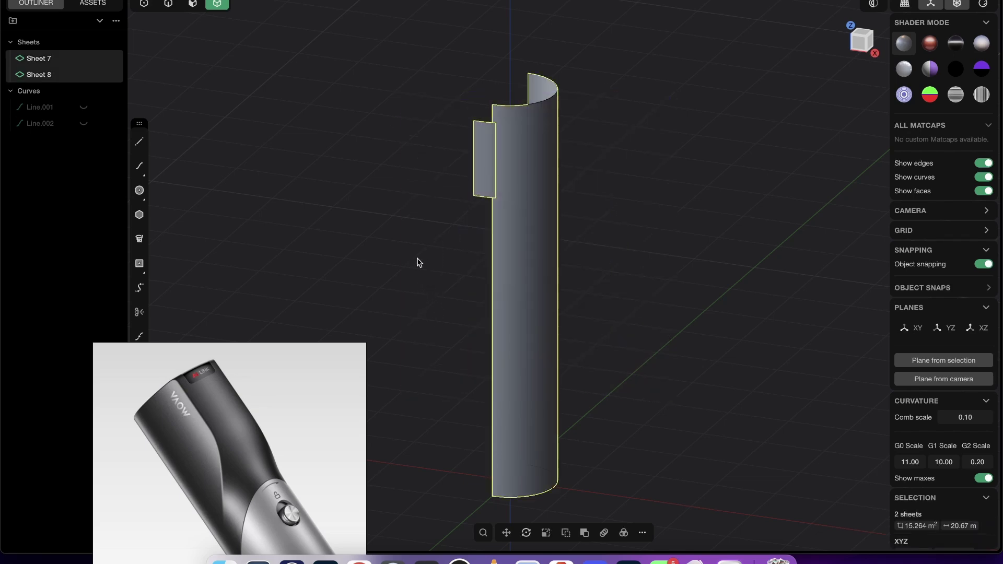
type("f")
type("crea")
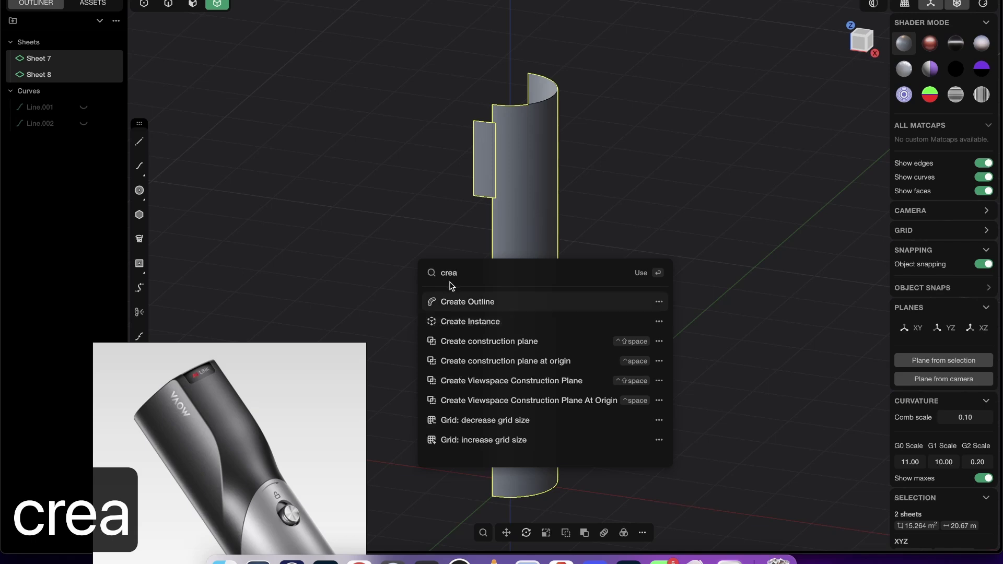
left_click(471, 325)
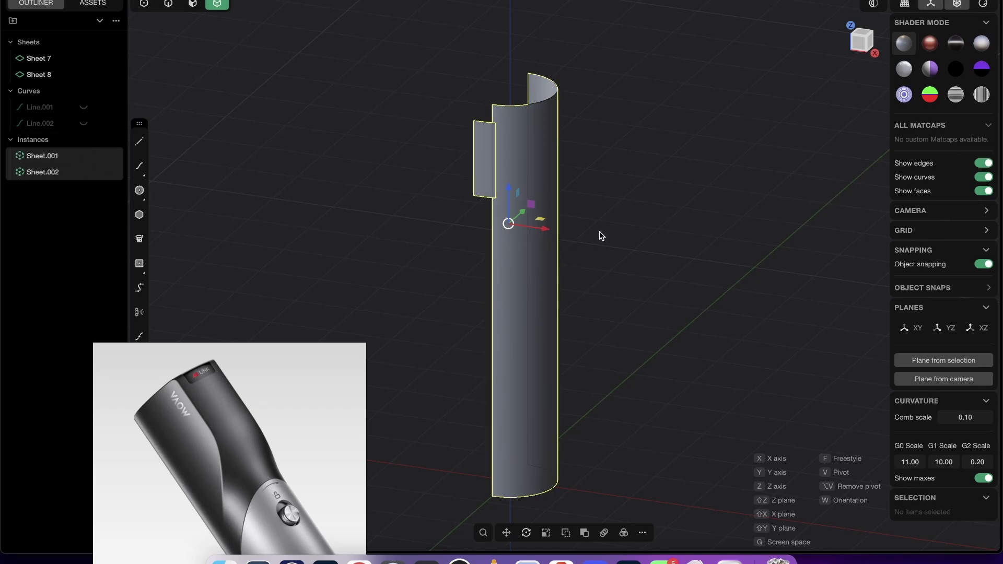
Mirror the two instances along the X axis to complete the full tube and front panel
key("alt+x")
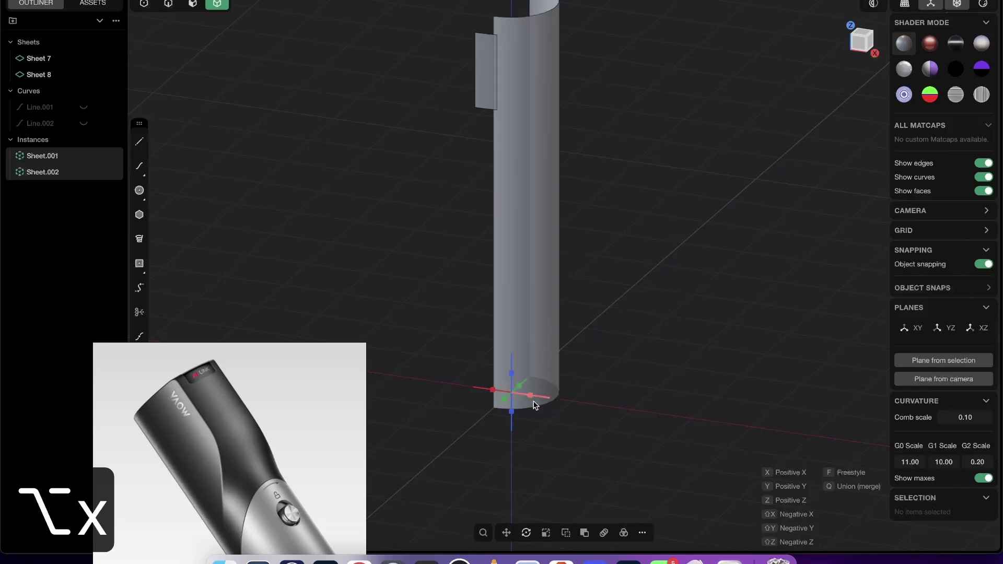
left_click(530, 396)
middle_click_drag(575, 286, 569, 347, "shift")
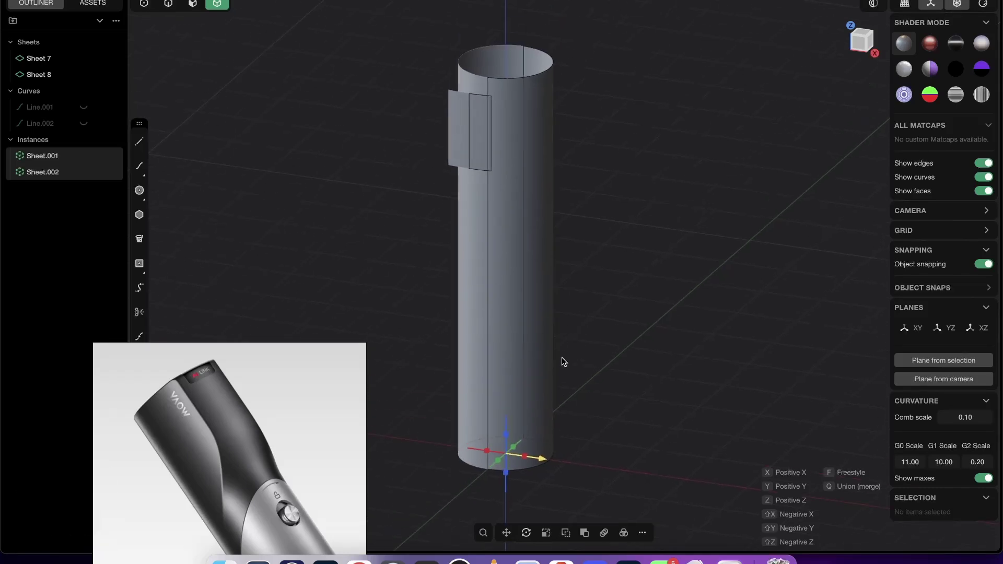
right_click(561, 358)
left_click(609, 304)
Test the mirrored instances by pulling the half tube's top edge and the front sheet's outer edge, undoing each change
middle_click_drag(539, 302, 487, 297)
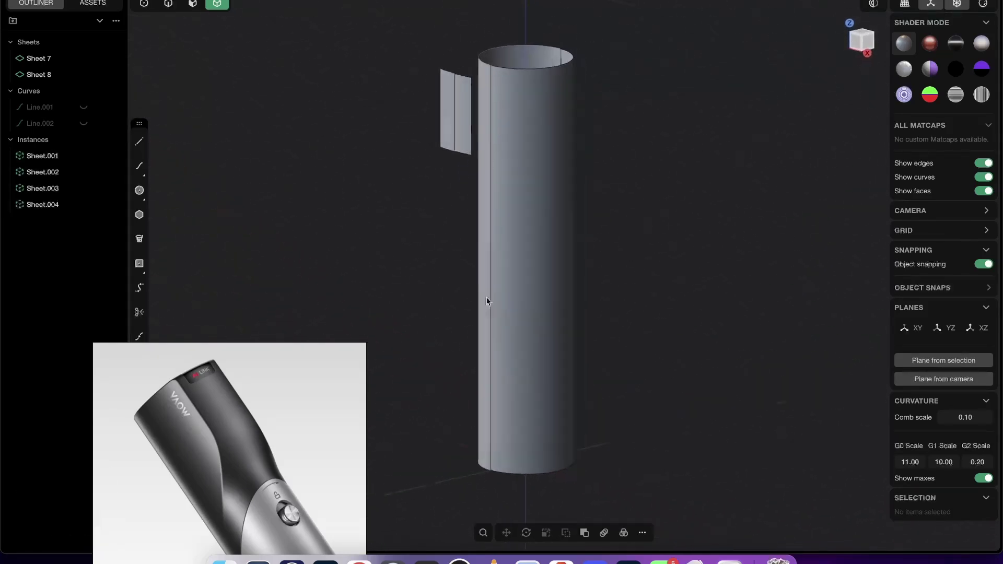
key("2")
left_click(529, 79)
left_click_drag(529, 78, 523, 102)
key("super+z")
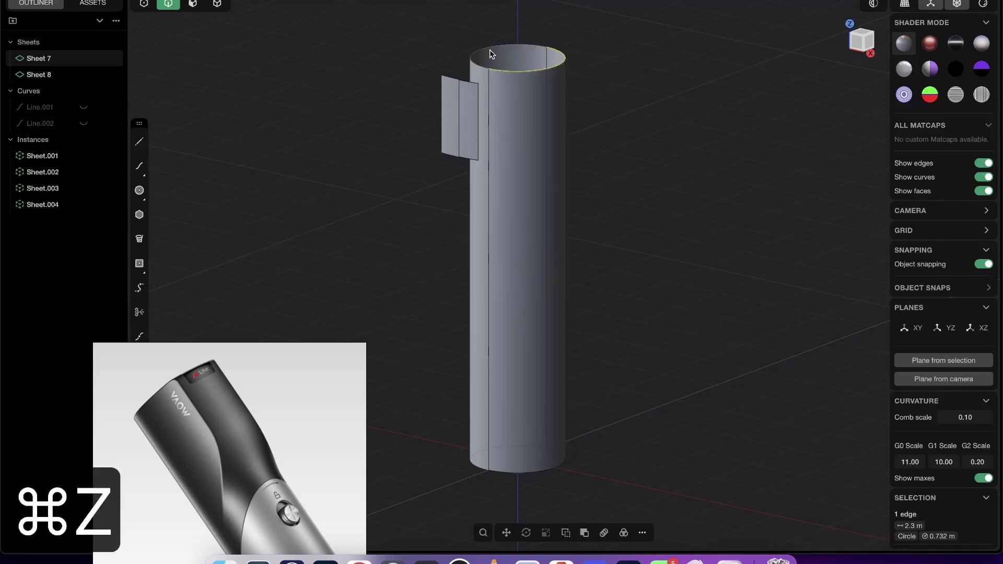
left_click_drag(478, 125, 520, 129)
key("super+z")
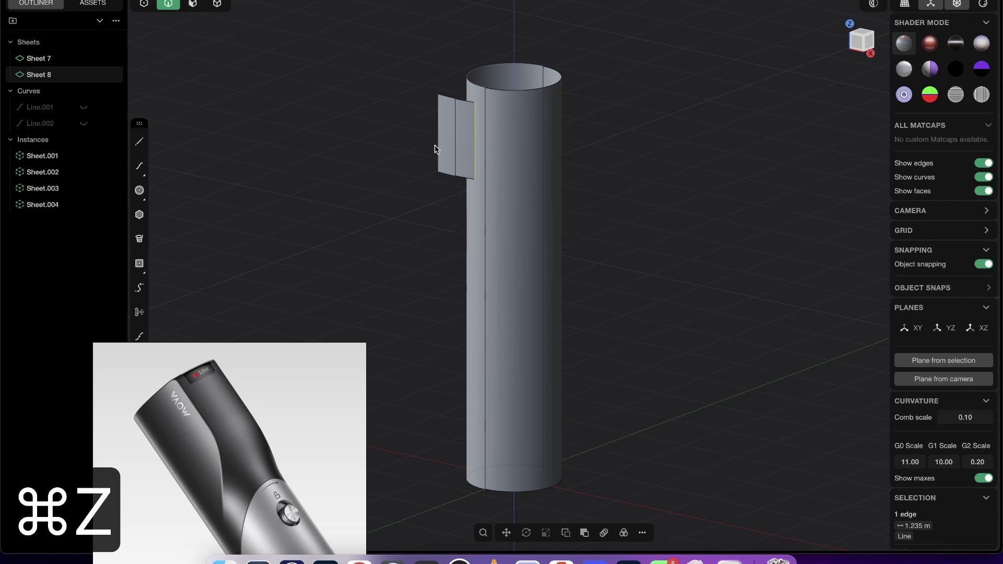
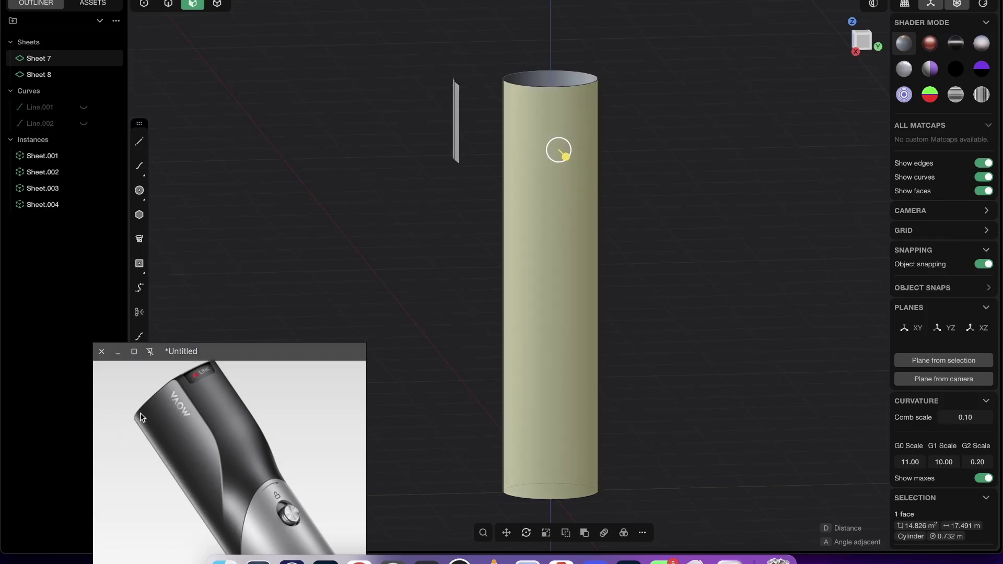
middle_click_drag(544, 131, 578, 153)
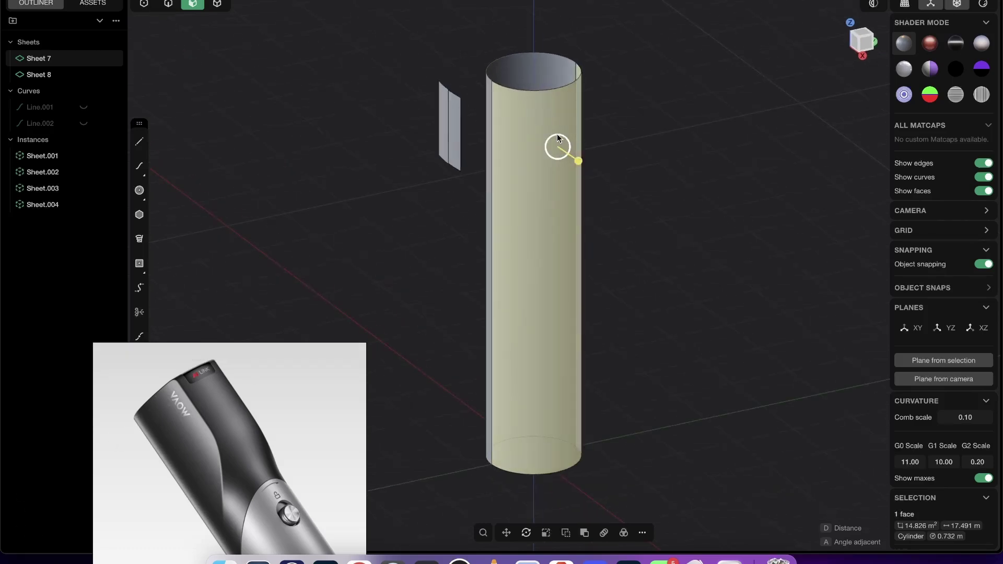
key("shift+Tab")
mouse_move(557, 89)
left_mouse_down()
mouse_move(559, 222)
mouse_move(545, 236)
left_mouse_up()
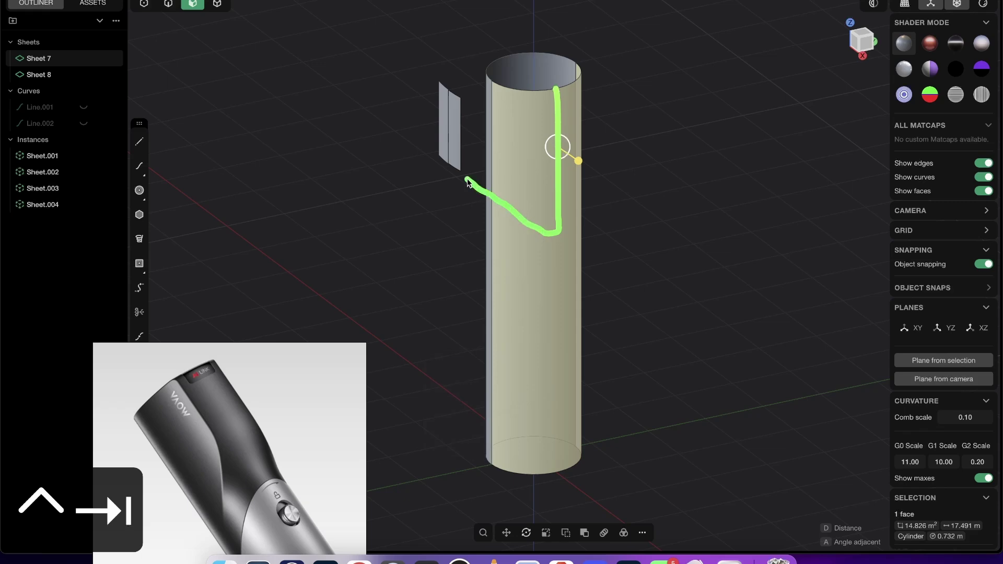
mouse_move(462, 153)
left_mouse_down()
mouse_move(462, 102)
mouse_move(491, 177)
mouse_move(531, 221)
left_mouse_up()
key("shift+Tab")
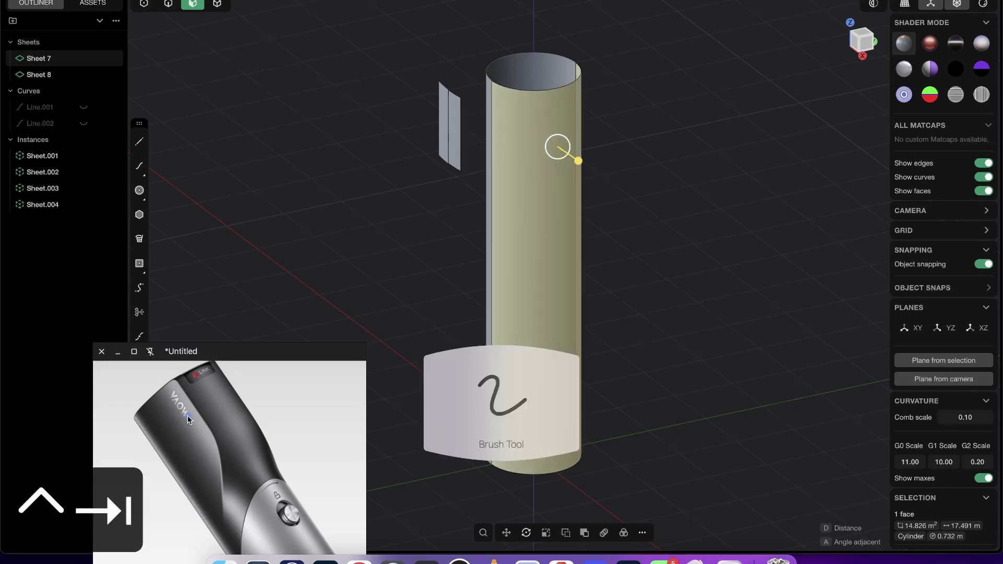
key("ctrl+Tab")
mouse_move(169, 400)
left_mouse_down()
mouse_move(177, 385)
mouse_move(199, 473)
left_mouse_up()
key("ctrl+Tab")
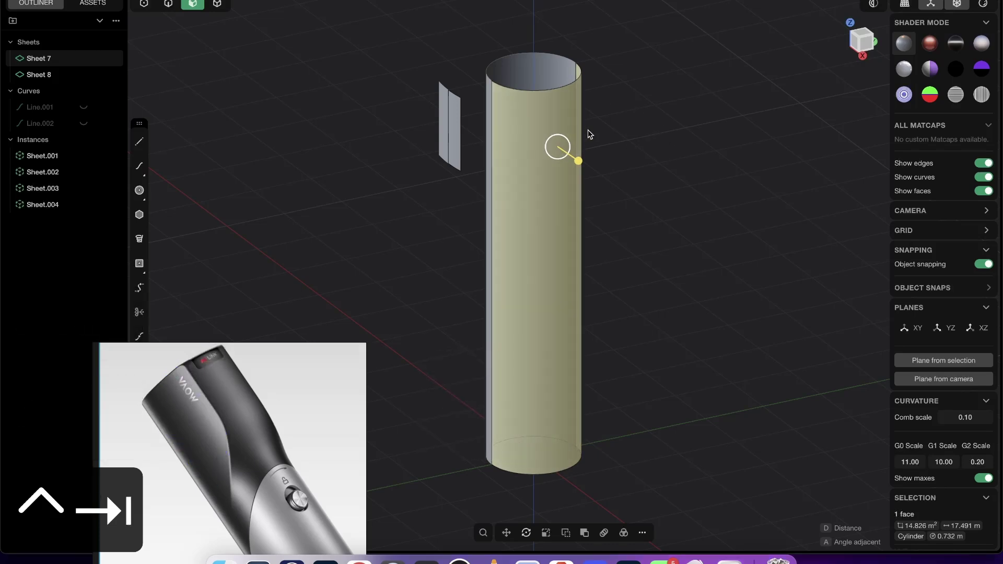
Split the half-tube face lengthwise with an Isoparam cut at the midpoint of its top edge in the right view
middle_click_drag(589, 134, 554, 121)
mouse_move(576, 190)
middle_mouse_down()
mouse_move(568, 205)
mouse_move(563, 193)
middle_mouse_up()
type("fiso")
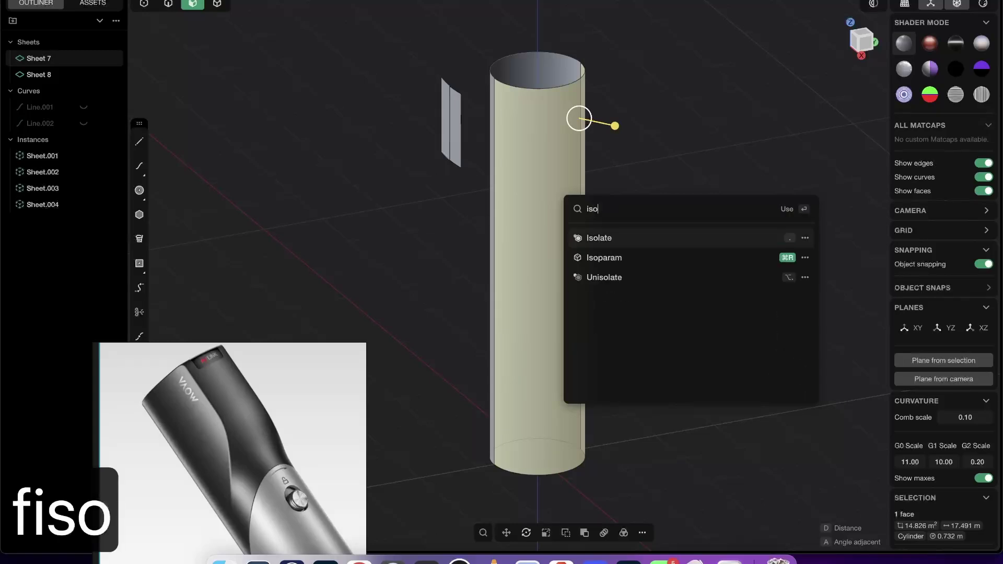
left_click(606, 263)
middle_click_drag(571, 172, 657, 105)
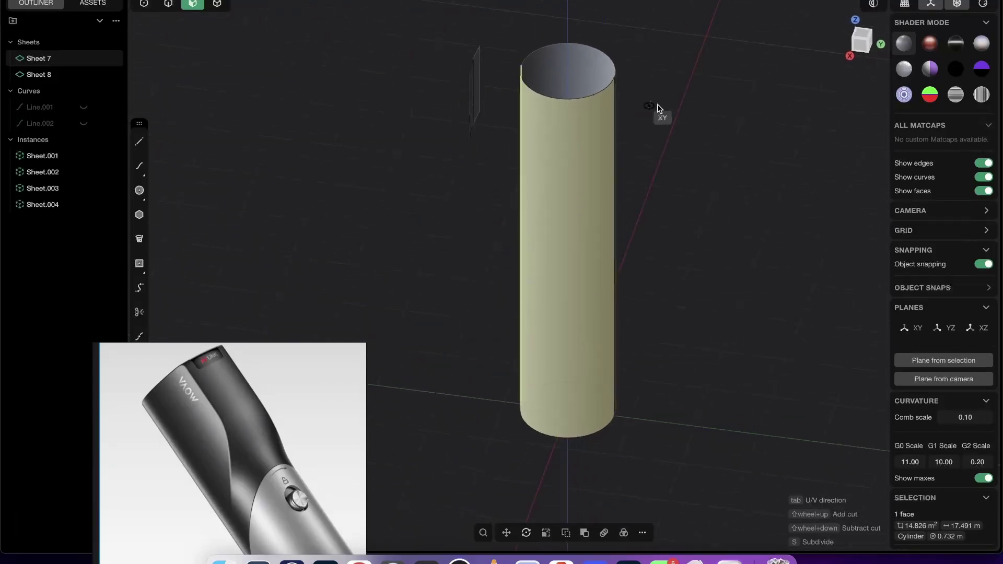
left_click(860, 43)
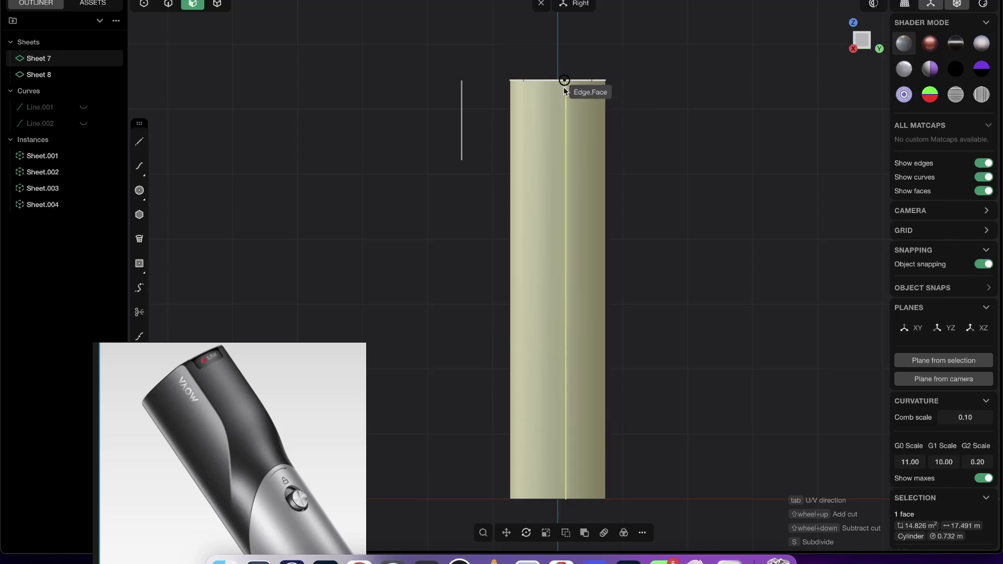
scroll(560, 81, "up", 2)
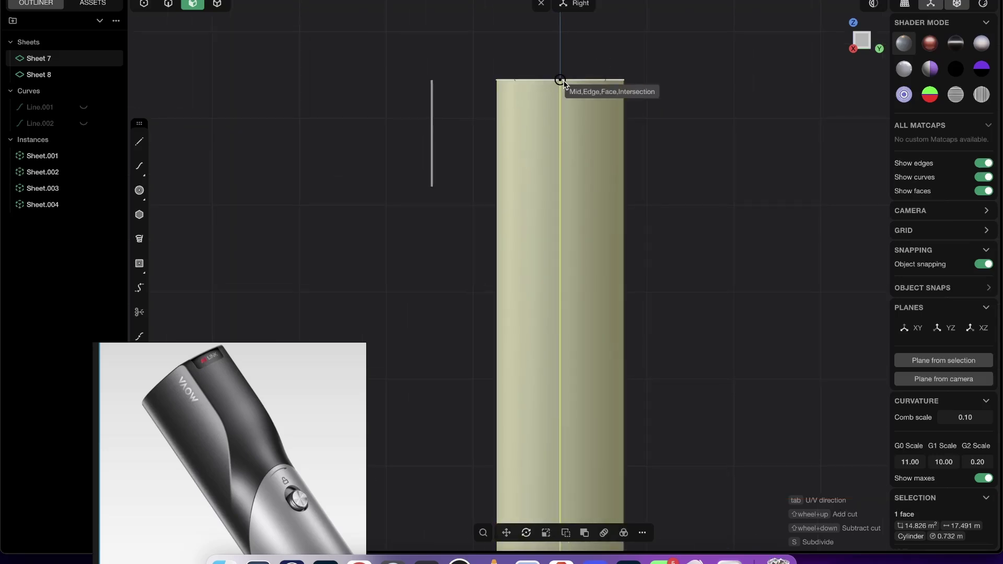
left_click(560, 80)
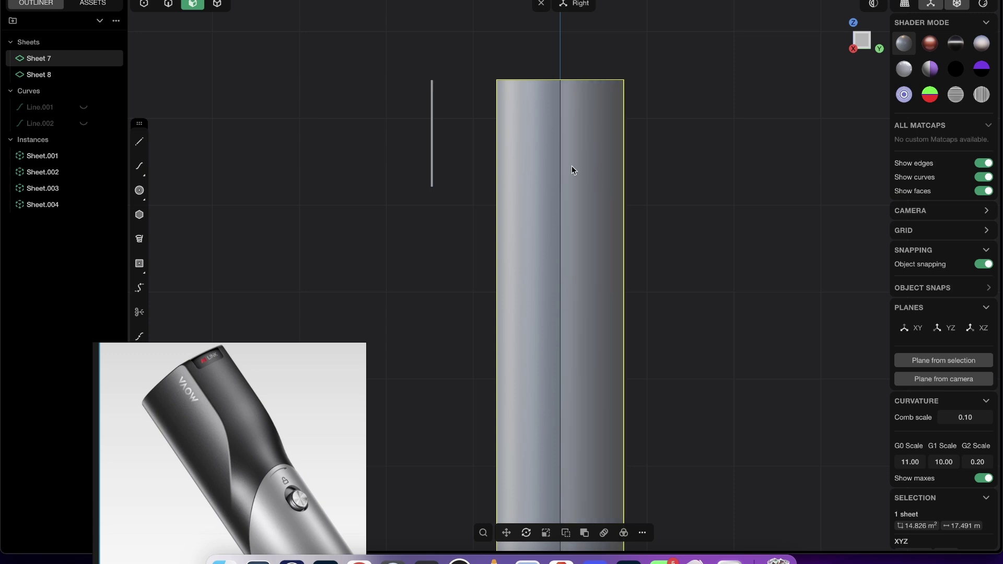
Pull the top edge of the tube's front portion down about 2.74 m, leaving the rear portion at full height
middle_click_drag(513, 181, 545, 150)
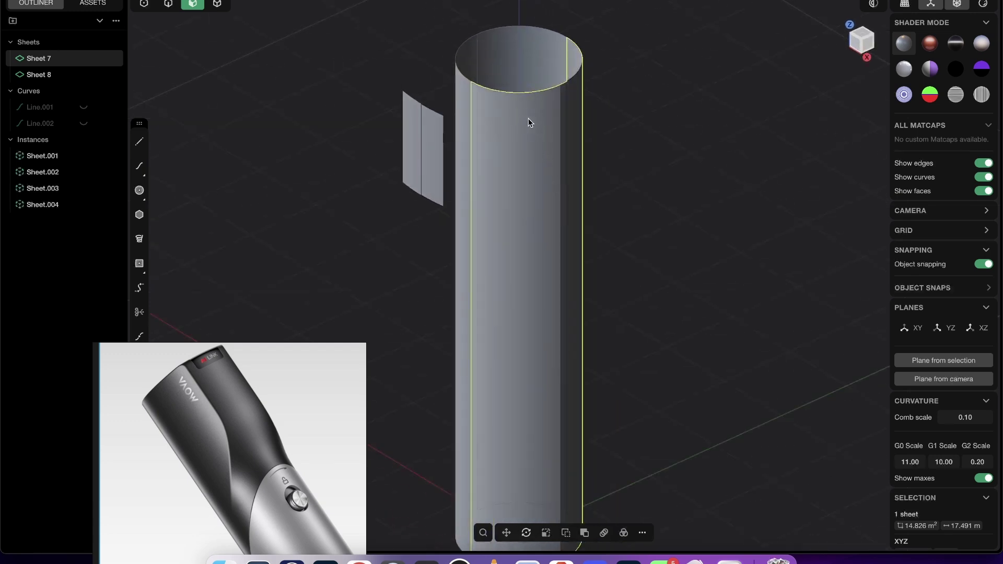
key("2")
left_click(531, 94)
scroll(541, 142, "down", 3)
left_click_drag(537, 109, 531, 231)
middle_click_drag(559, 178, 556, 135)
scroll(557, 135, "up", 2)
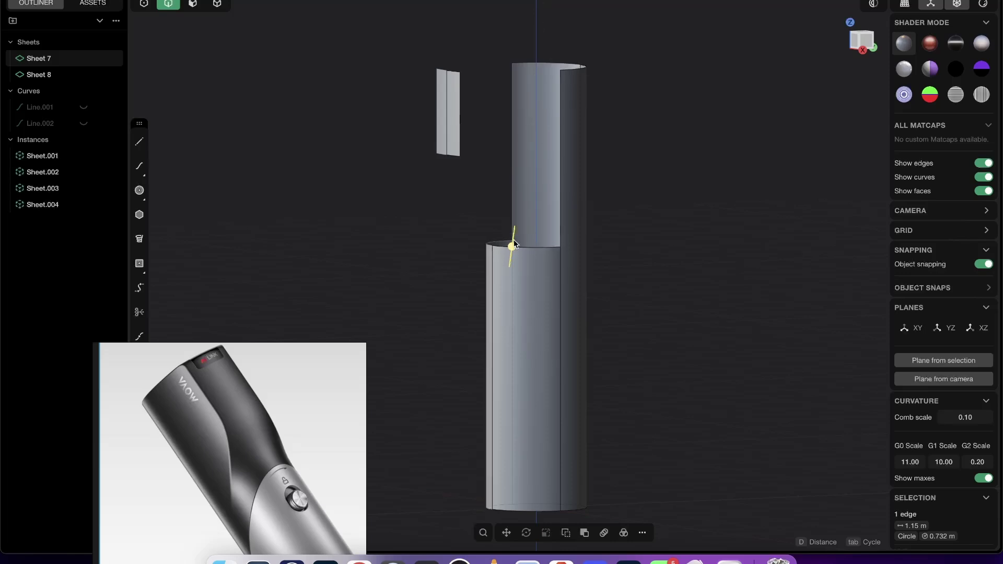
middle_click_drag(512, 236, 497, 254)
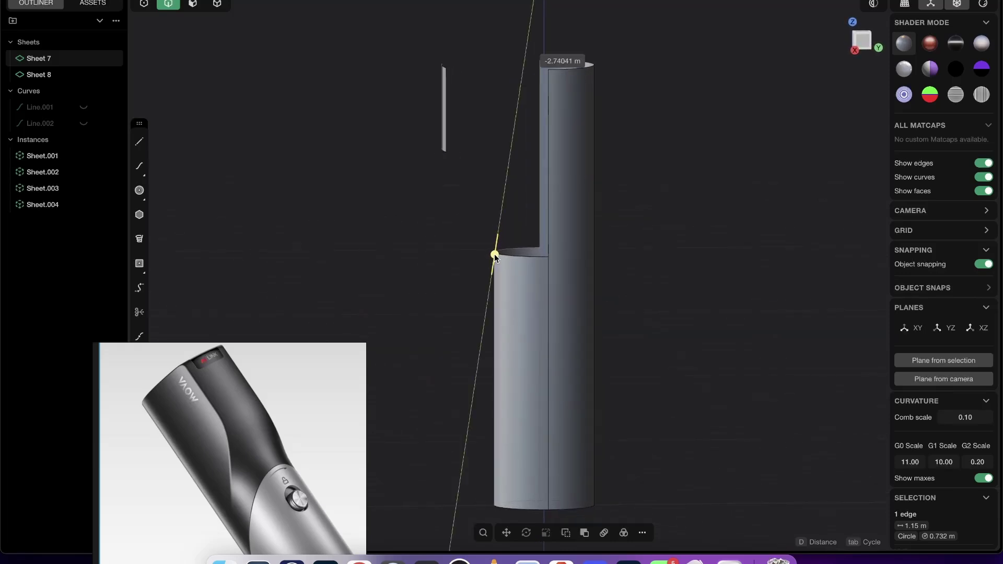
middle_click_drag(560, 162, 589, 201)
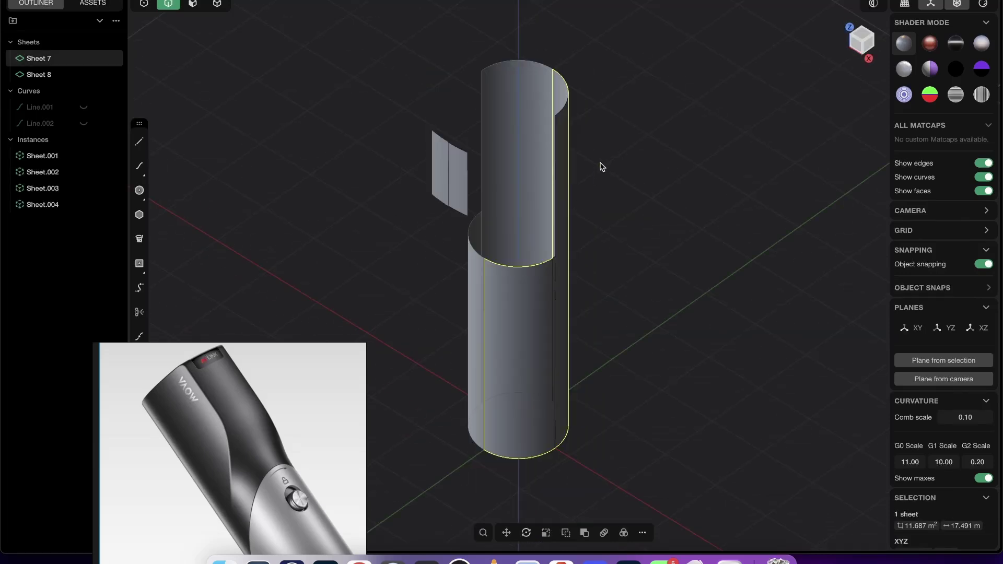
left_click(609, 152)
Start a Bridge between the top edge of the tube's rear portion and the top edge of the short front sheet
scroll(556, 145, "up", 3)
middle_click_drag(558, 126, 569, 80)
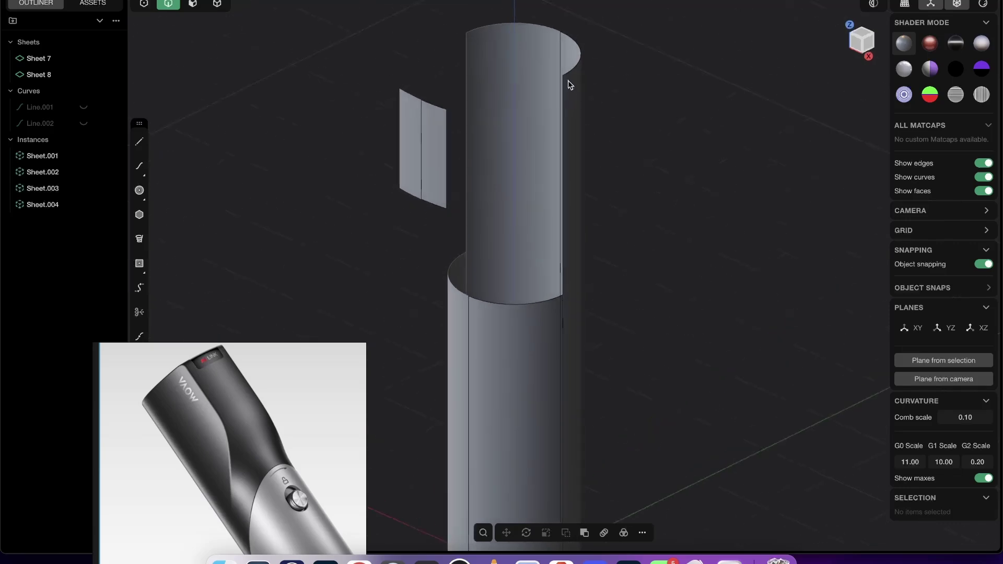
left_click(573, 76)
left_click(447, 111, "shift")
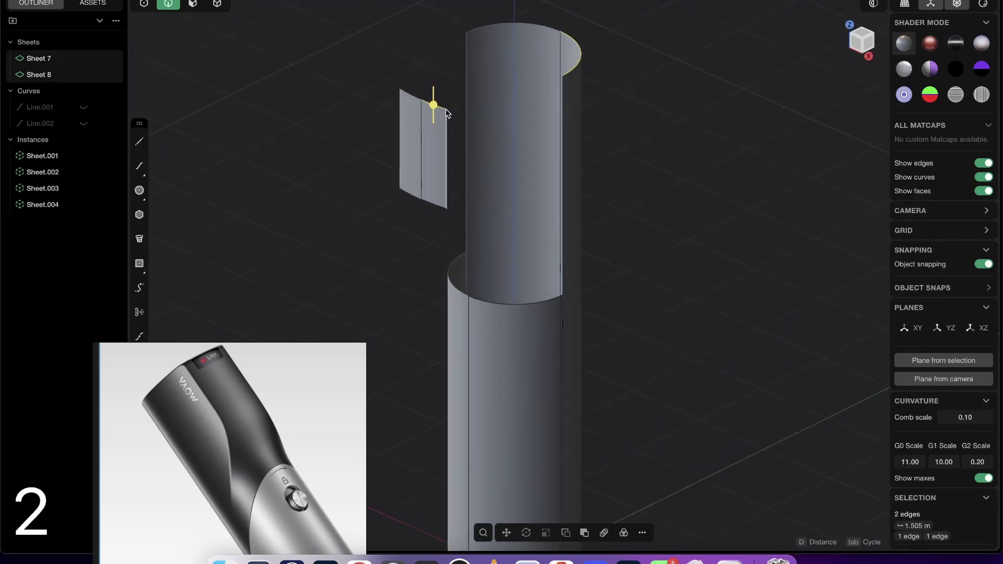
middle_click_drag(526, 116, 512, 156)
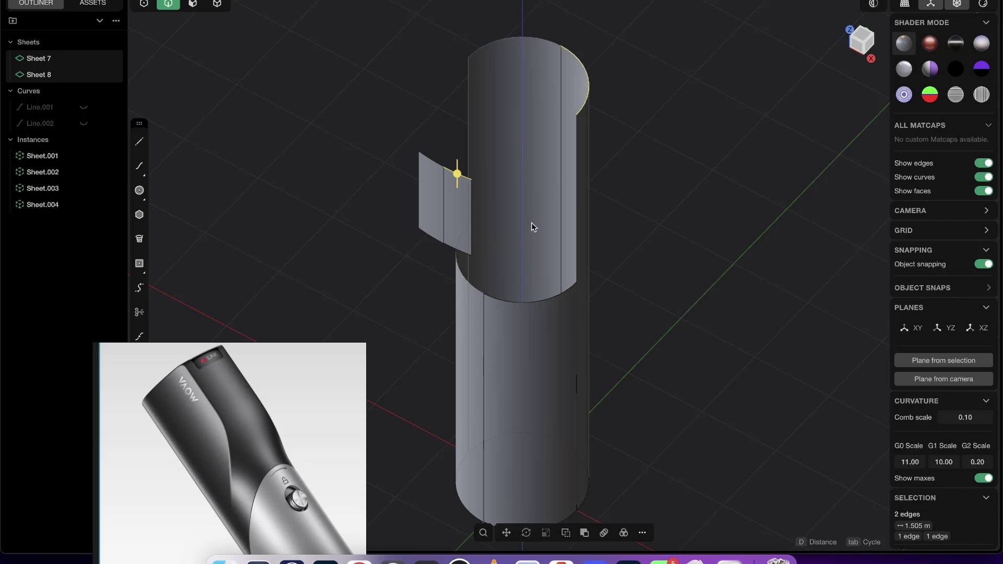
type("fbri")
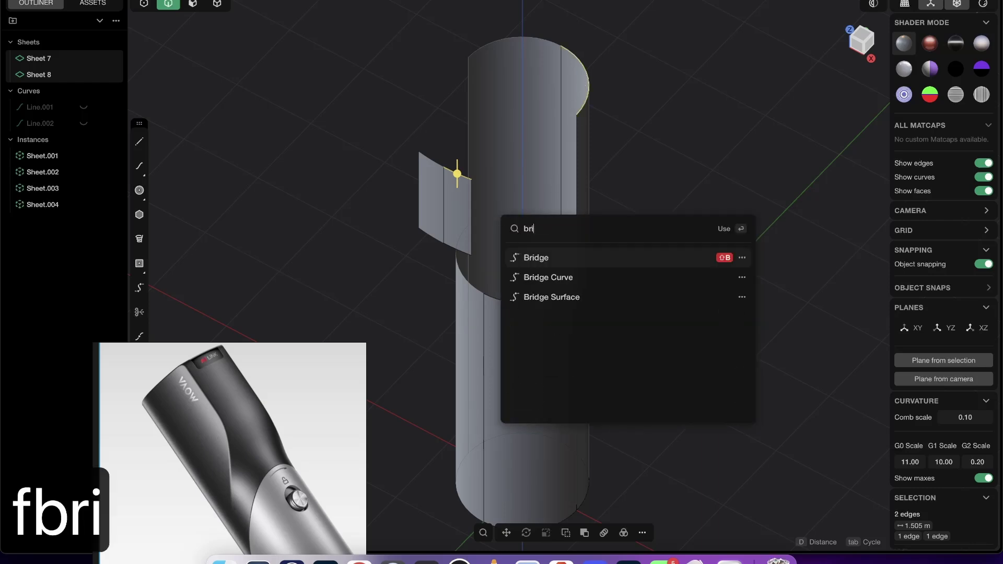
left_click(525, 259)
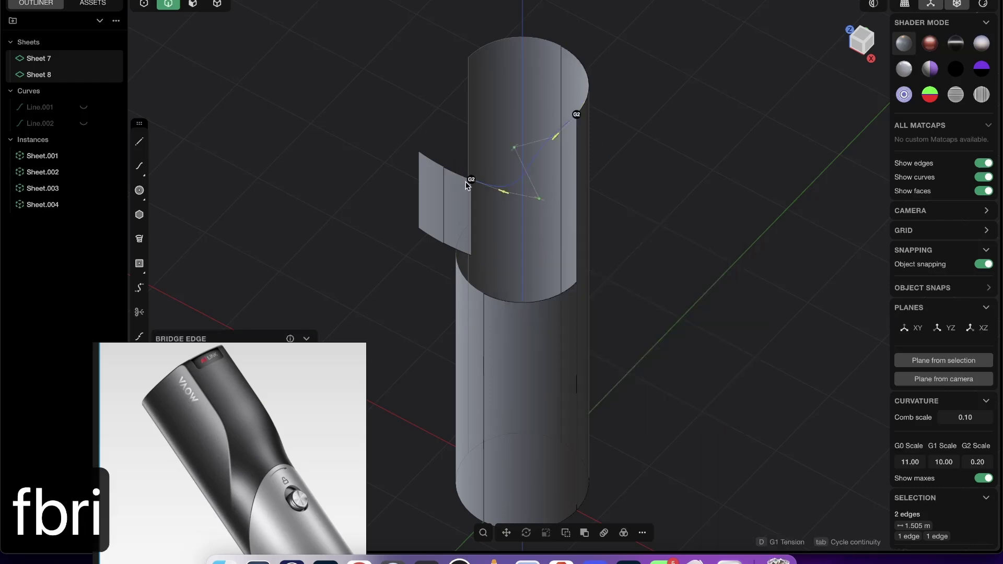
Set the bridge curve's continuity to G0 at the front sheet and G1 at the tube, and create the curve
left_click(470, 181)
left_click(577, 115)
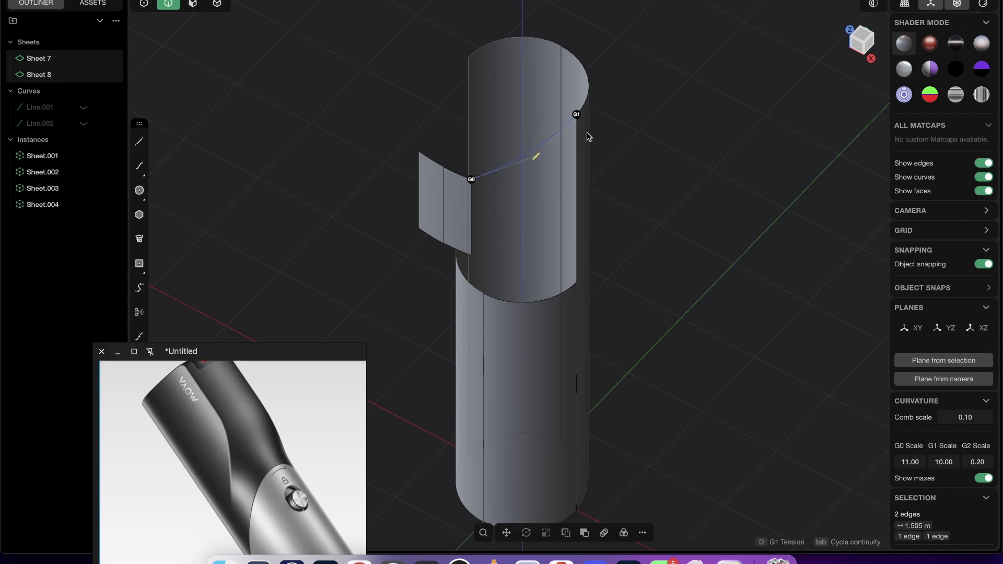
middle_click_drag(587, 137, 551, 93)
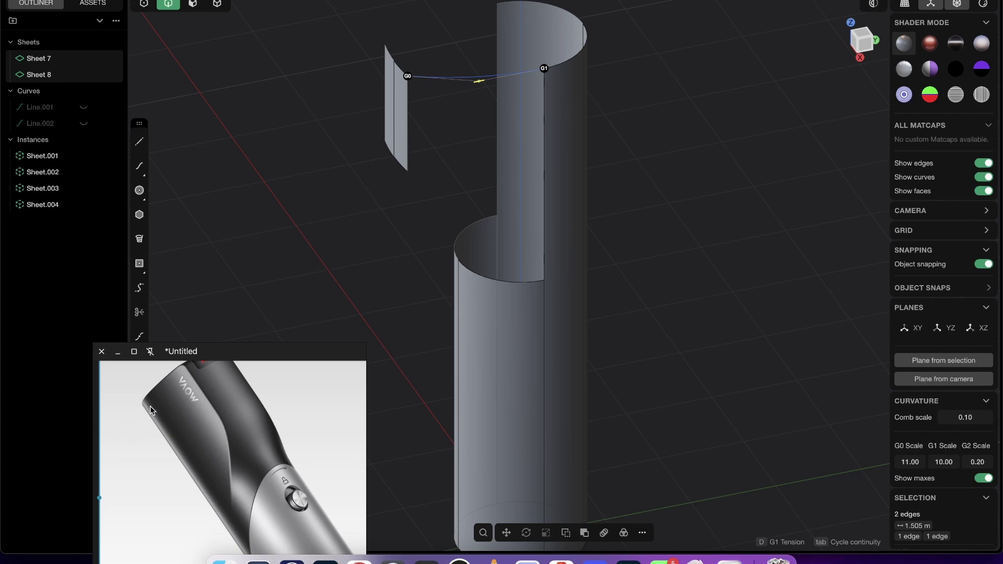
middle_click_drag(598, 170, 592, 218)
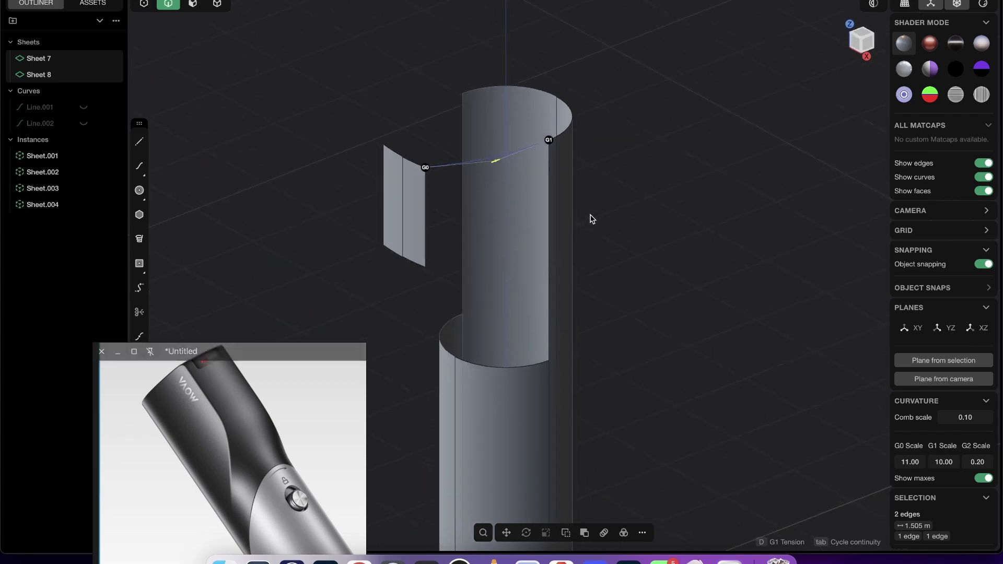
key("Return")
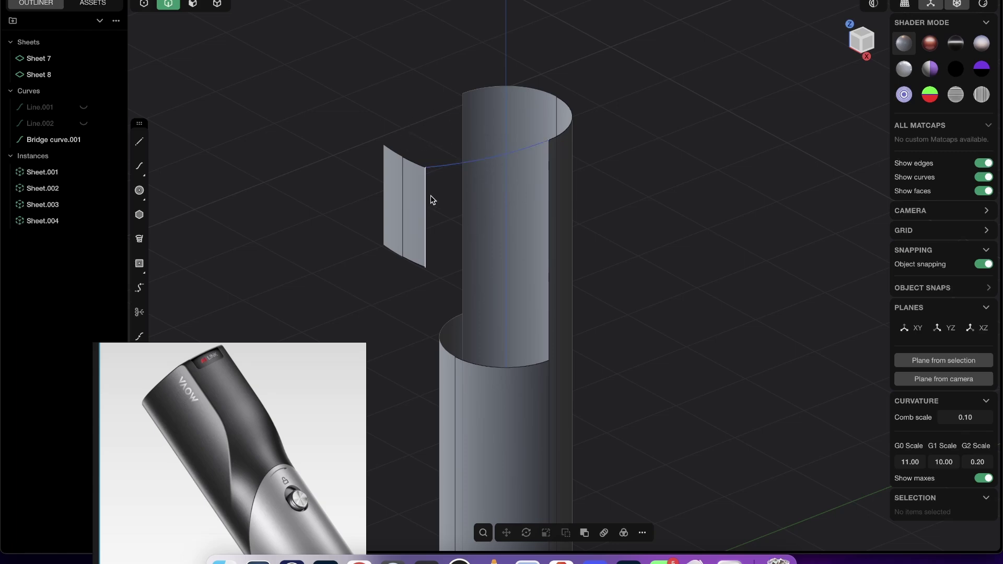
middle_click_drag(525, 232, 525, 169)
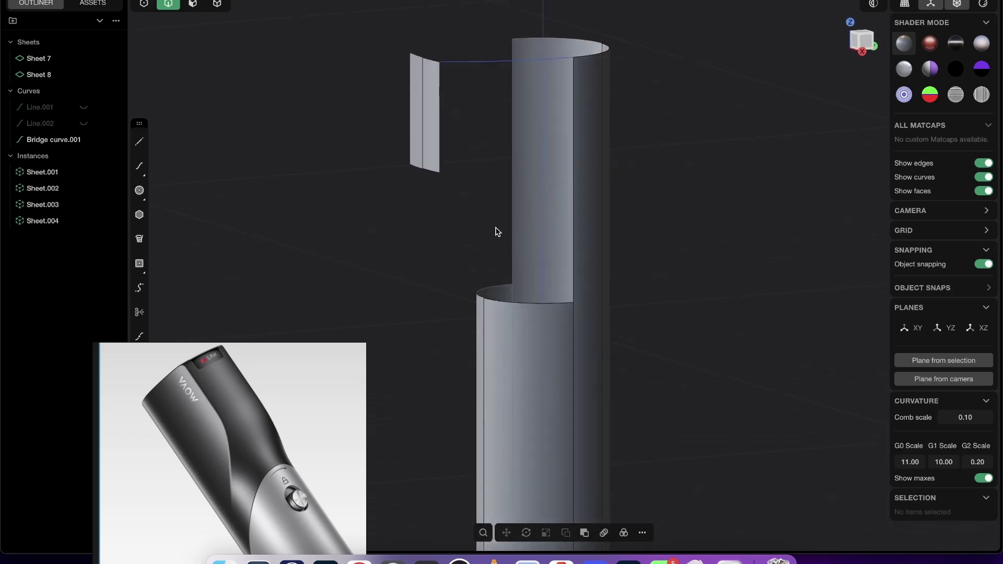
middle_click_drag(463, 261, 469, 270, "shift")
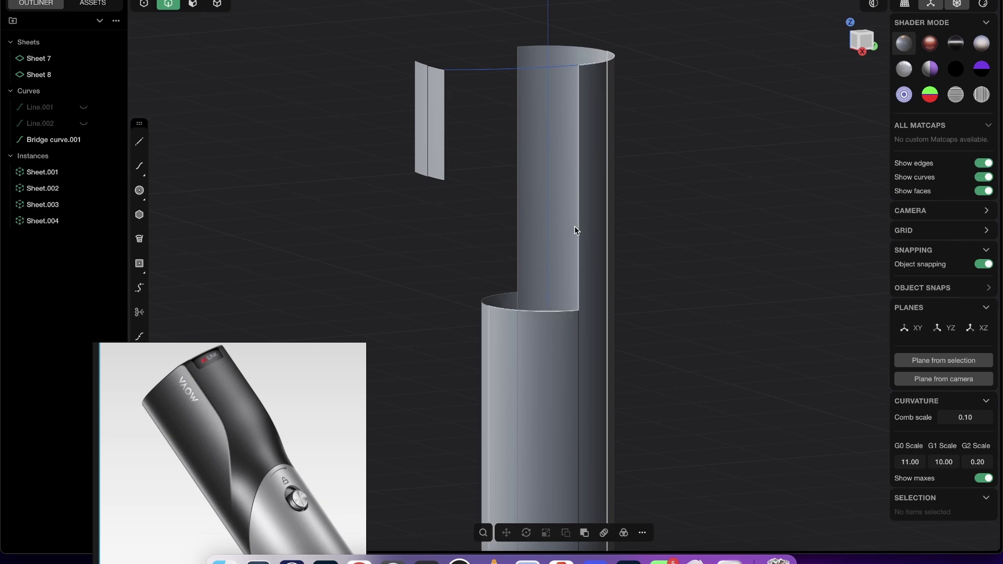
middle_click_drag(575, 227, 538, 223)
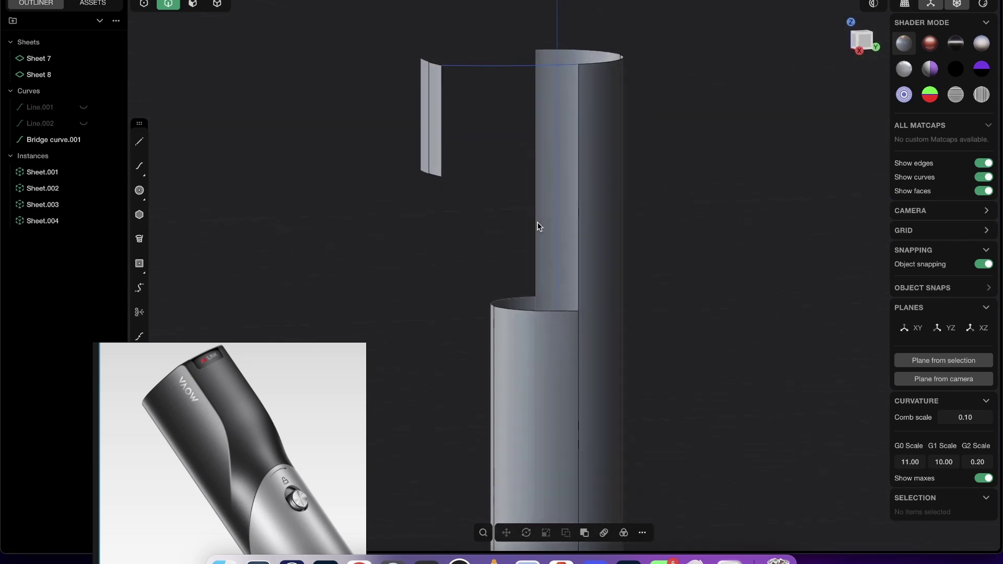
left_click(441, 170)
middle_click_drag(504, 258, 491, 205)
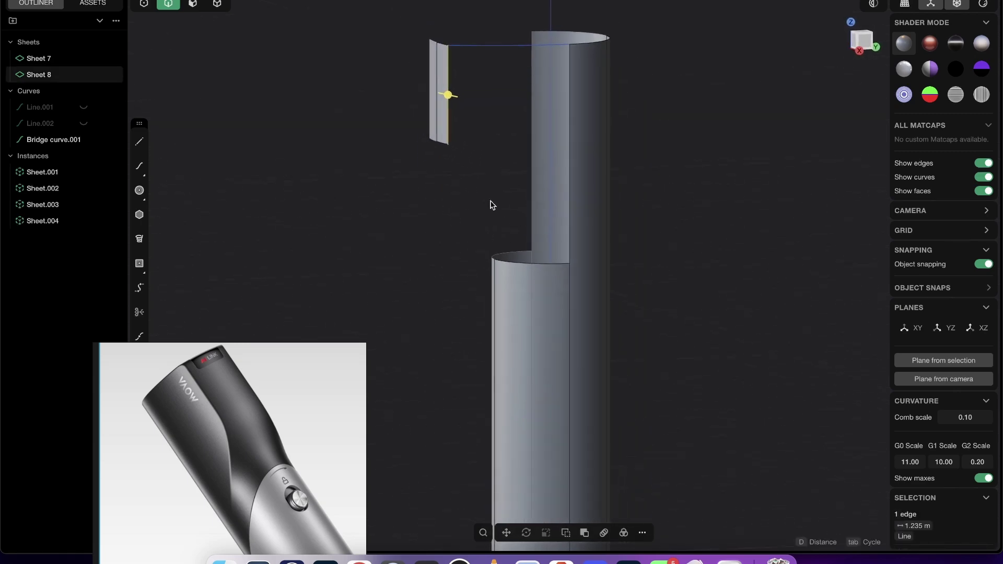
middle_click_drag(584, 282, 584, 262)
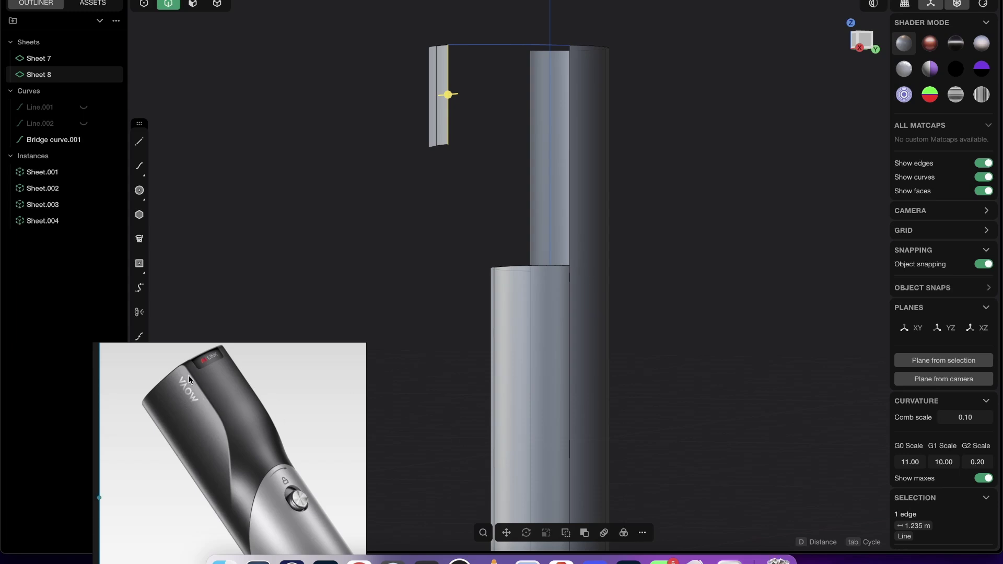
middle_click_drag(470, 175, 497, 192)
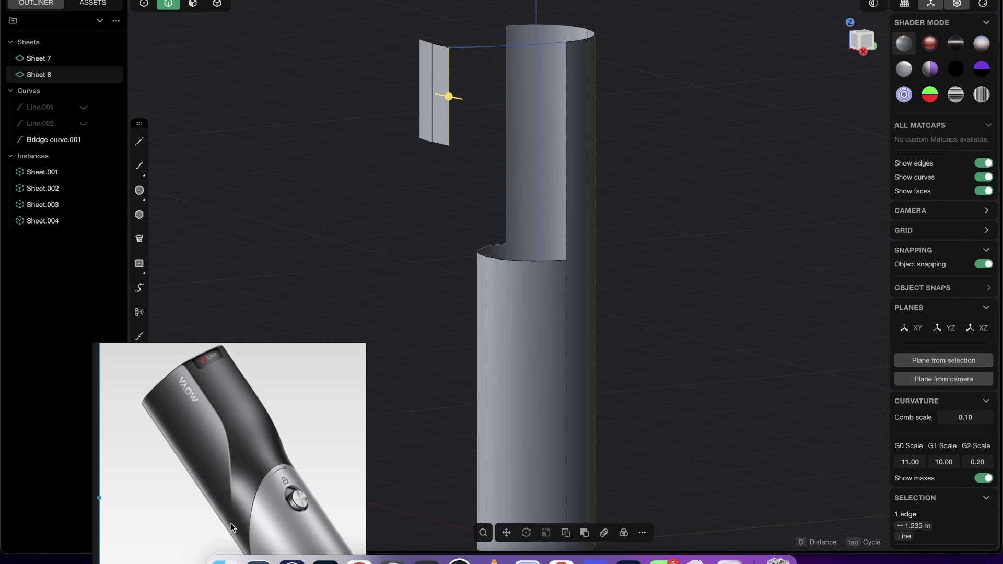
middle_click_drag(557, 280, 579, 172)
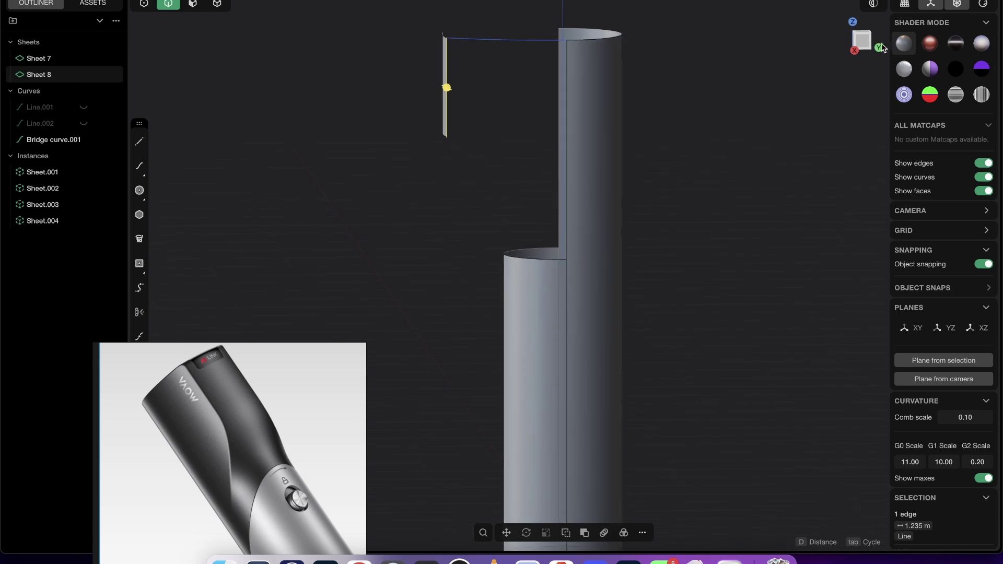
In the right view, draw a diagonal line about 2.17 m long from the front sheet's lower corner down into the tube's rear portion
left_click(861, 42)
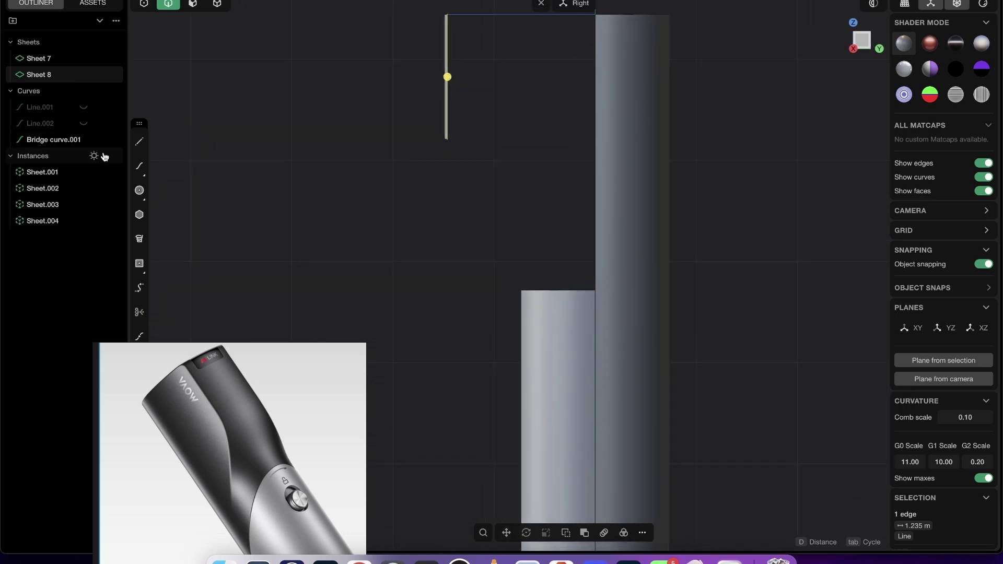
left_click(138, 147)
scroll(470, 120, "up", 3)
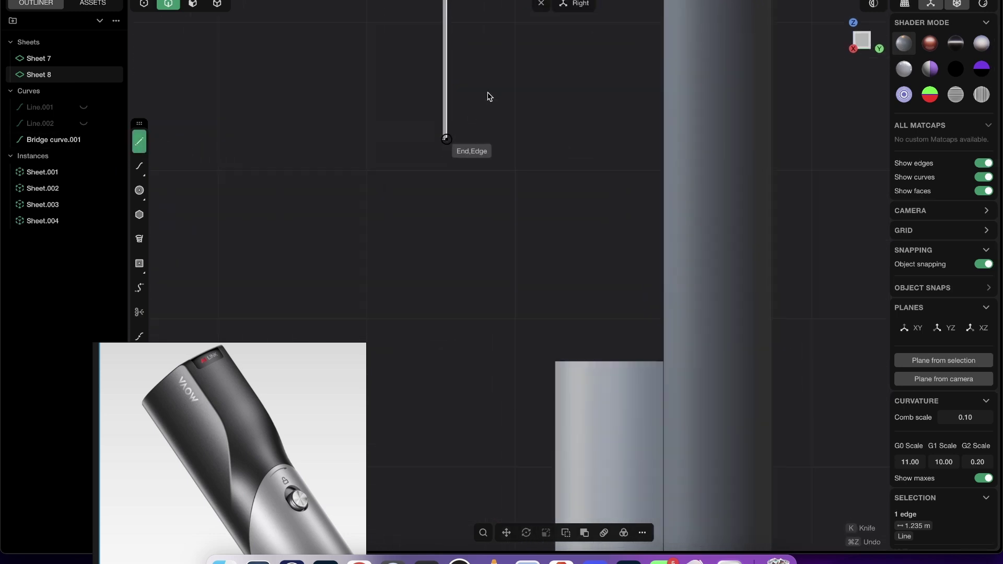
left_click(442, 138)
middle_click_drag(459, 128, 488, 164)
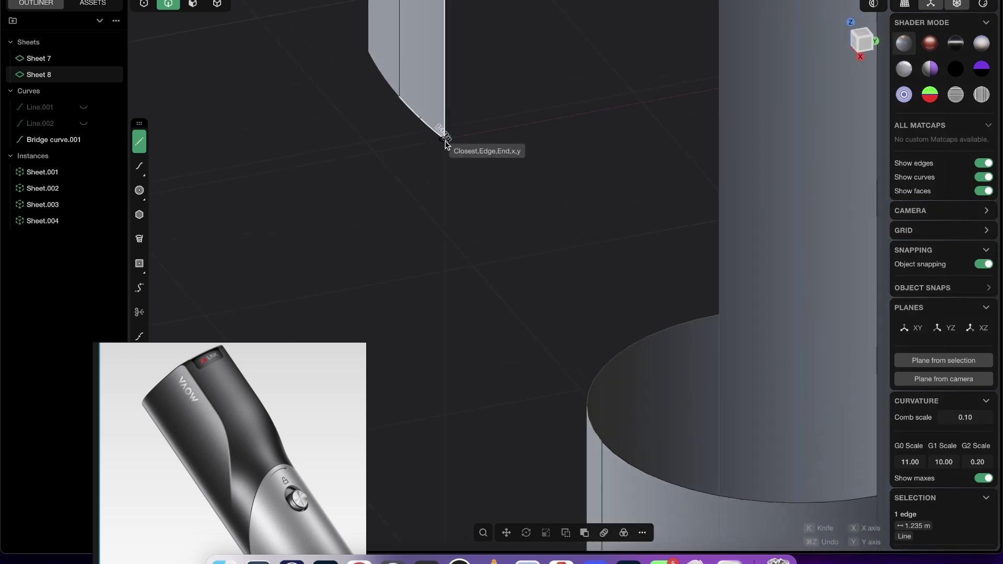
scroll(445, 143, "down", 3)
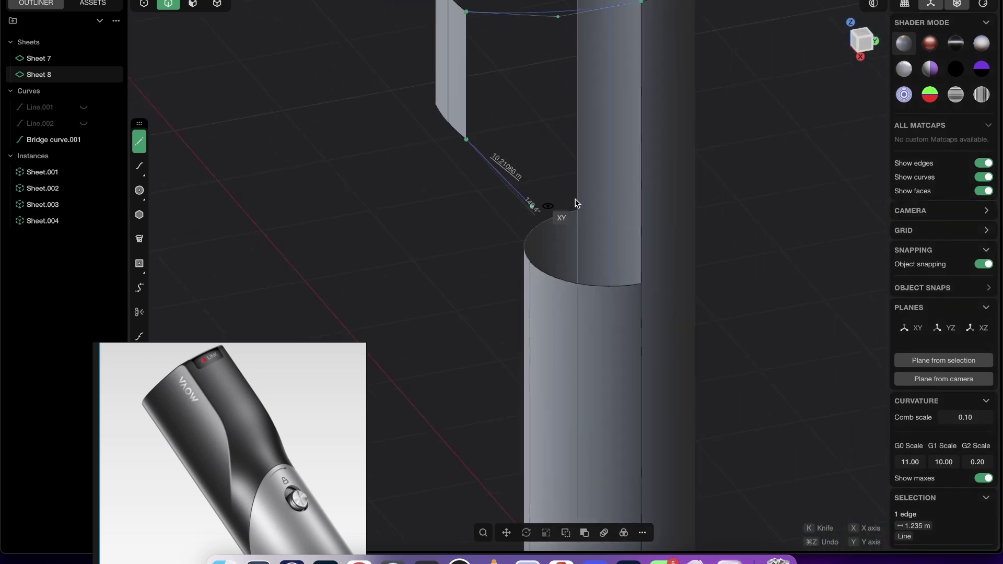
left_click(868, 46)
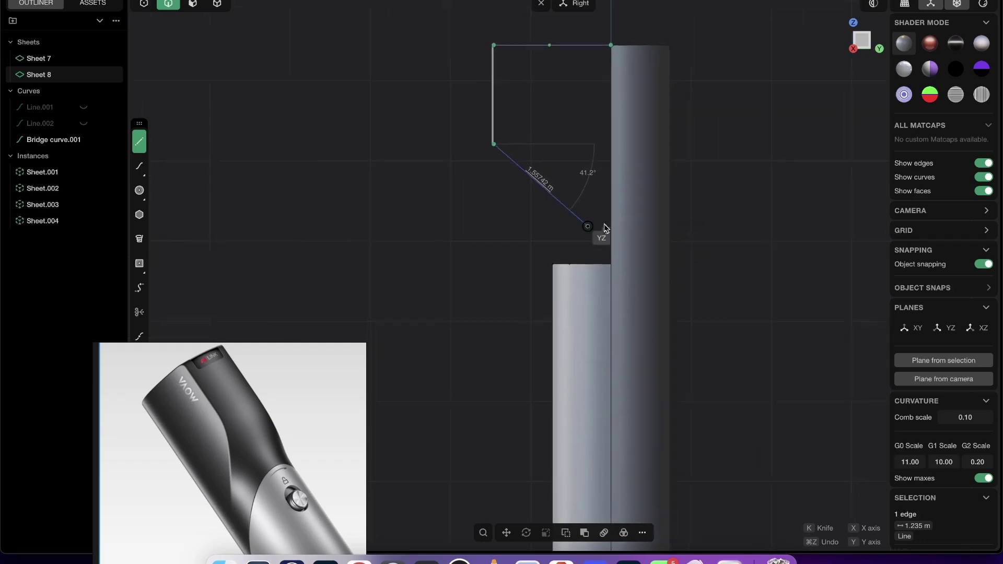
middle_click_drag(644, 234, 594, 272, "shift")
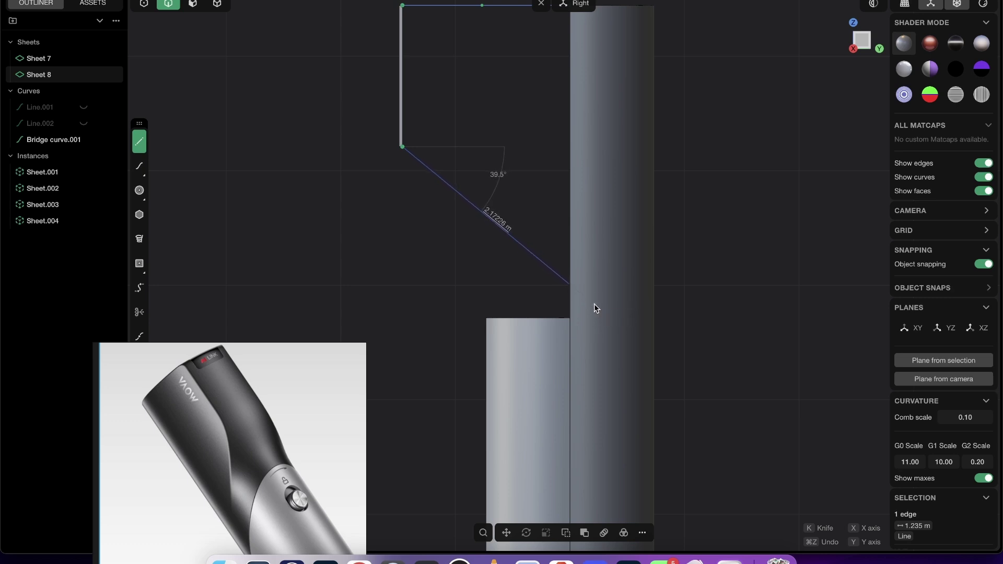
left_click(596, 307)
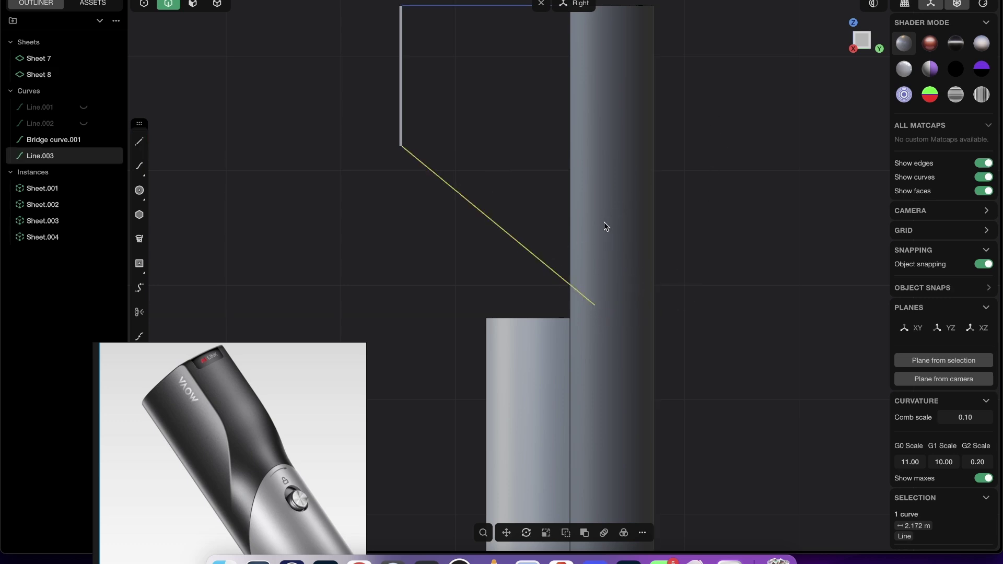
Imprint the diagonal line onto the face of the tube's rear portion in the right view
scroll(549, 321, "up", 5)
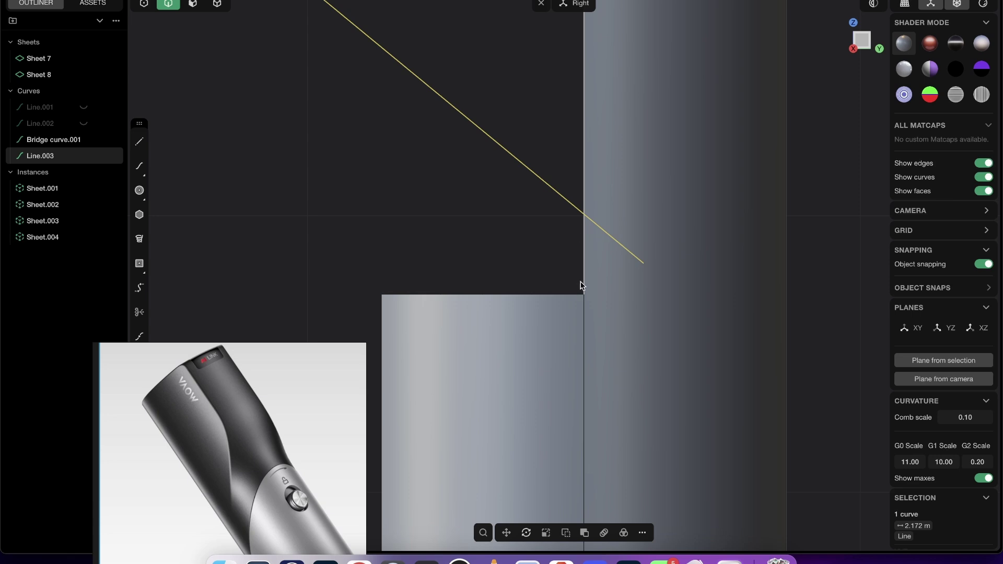
scroll(582, 301, "down", 3)
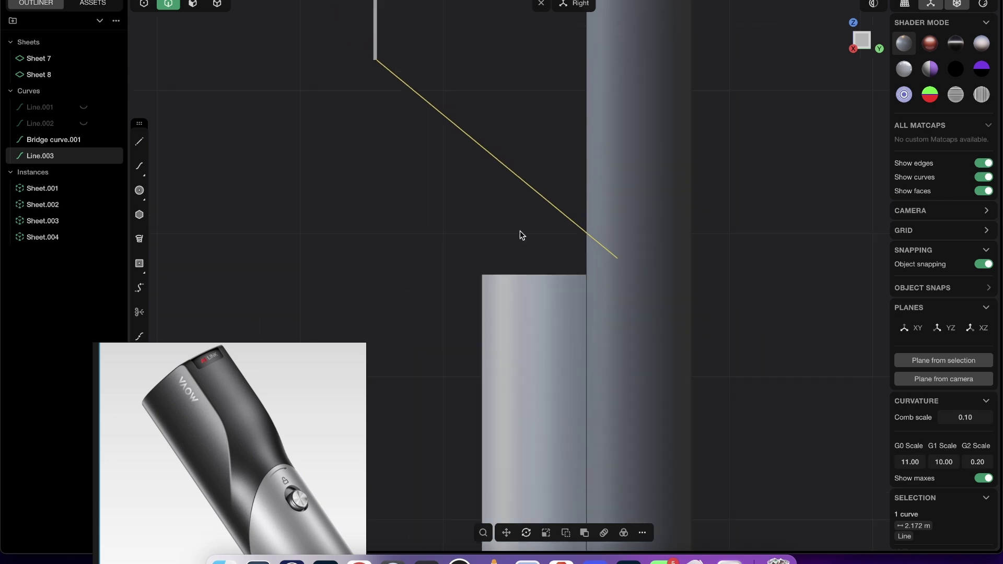
middle_click_drag(635, 151, 605, 217, "shift")
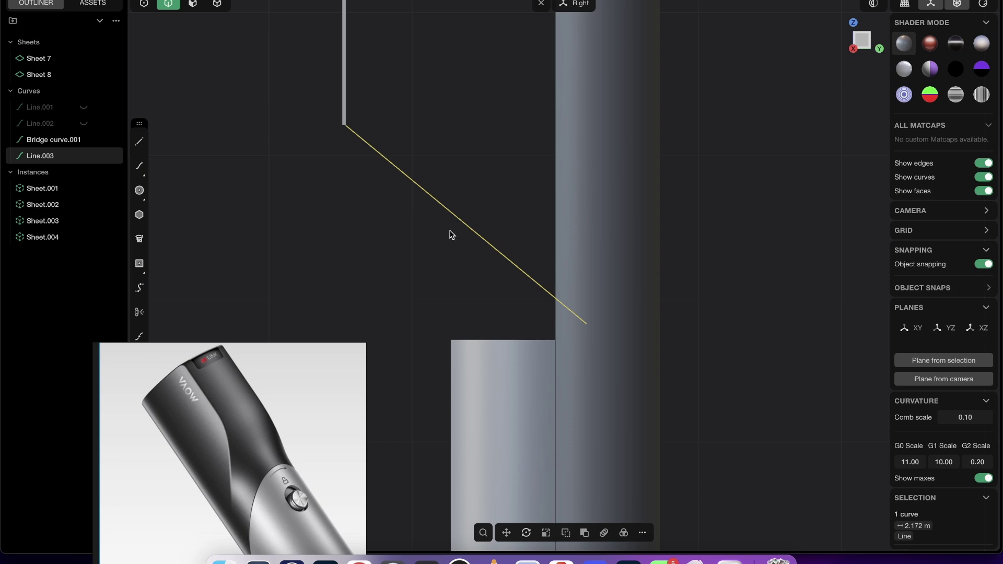
scroll(540, 233, "down", 1)
scroll(575, 274, "down", 3)
scroll(604, 240, "up", 2)
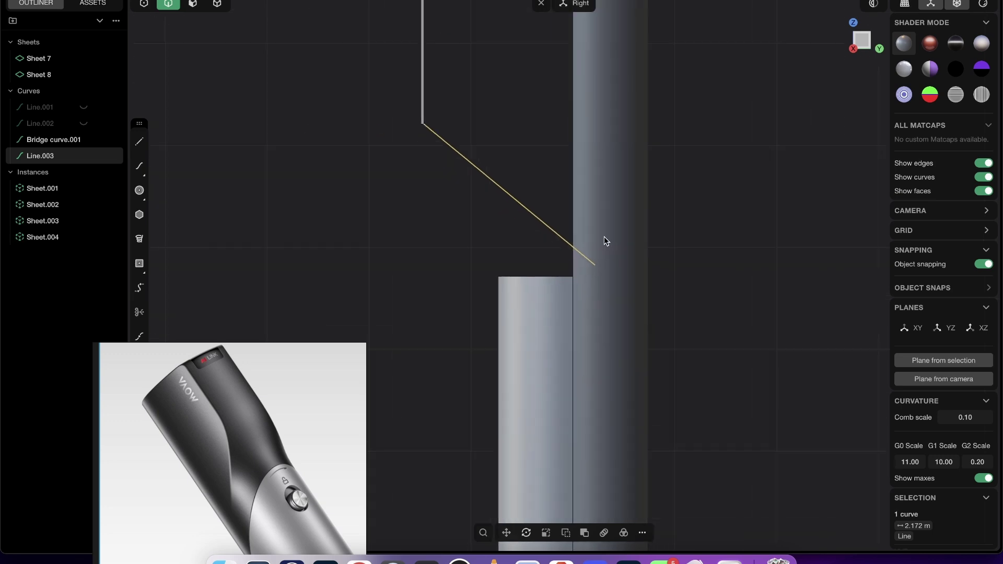
scroll(601, 248, "up", 2)
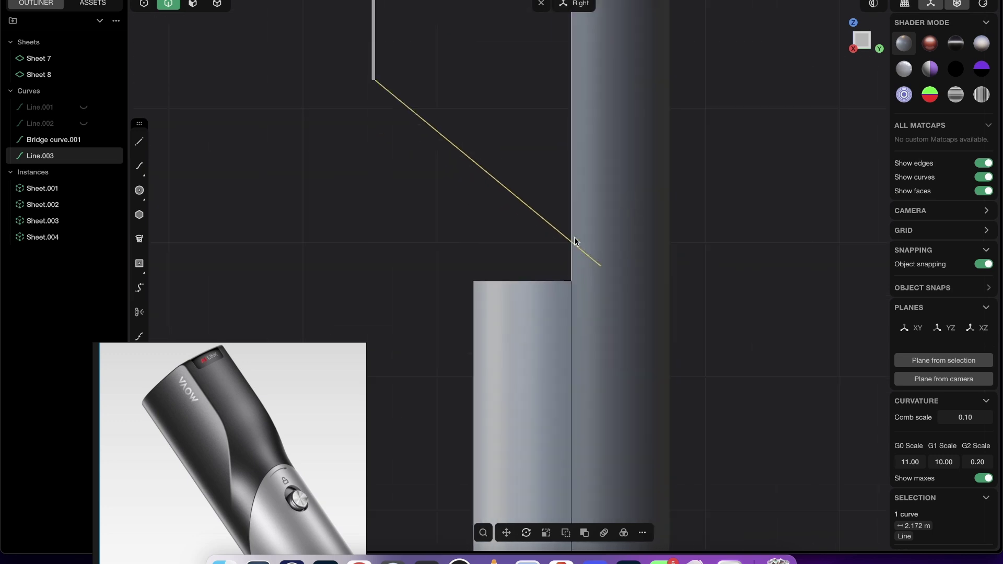
type("fimp")
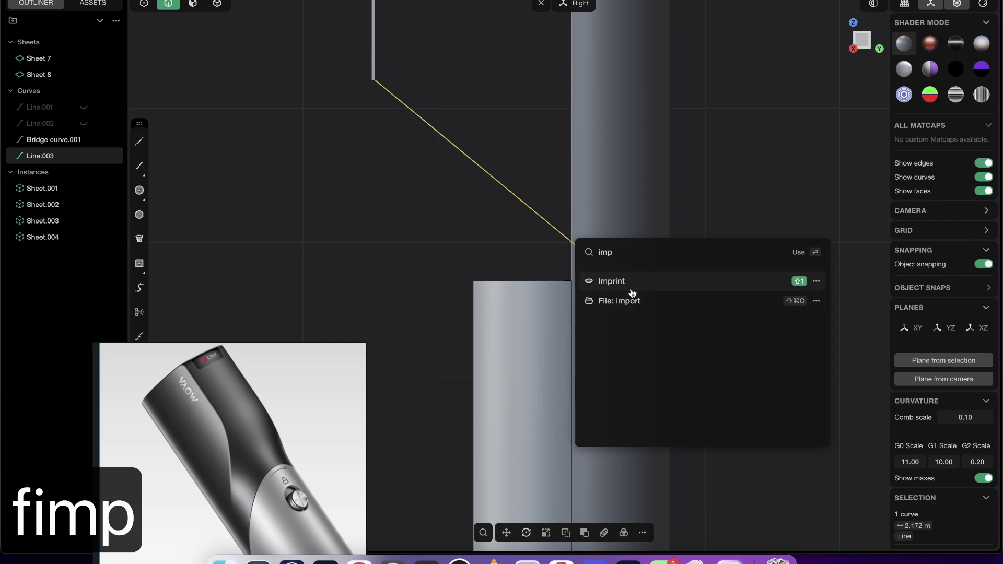
left_click(631, 288)
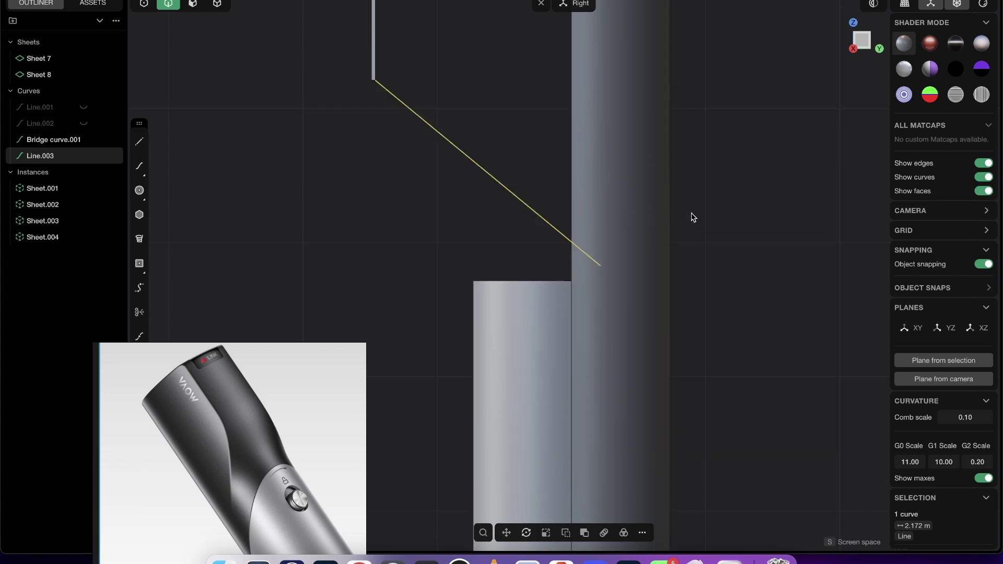
left_click(623, 218)
middle_click_drag(622, 217, 657, 261)
Hide the diagonal construction line between the front sheet and the tube
left_click(601, 262)
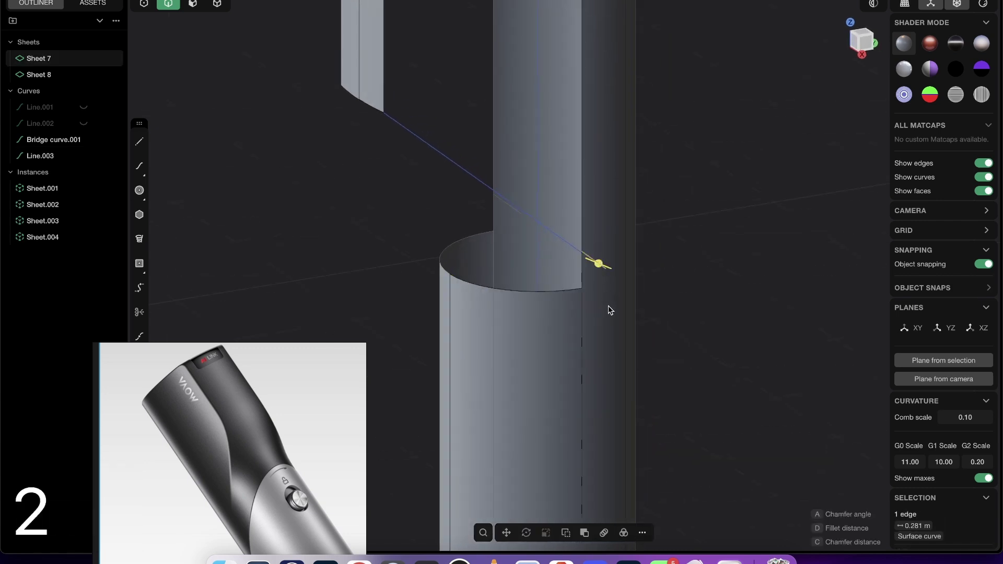
middle_click_drag(604, 211, 387, 151)
left_click(389, 140, "shift")
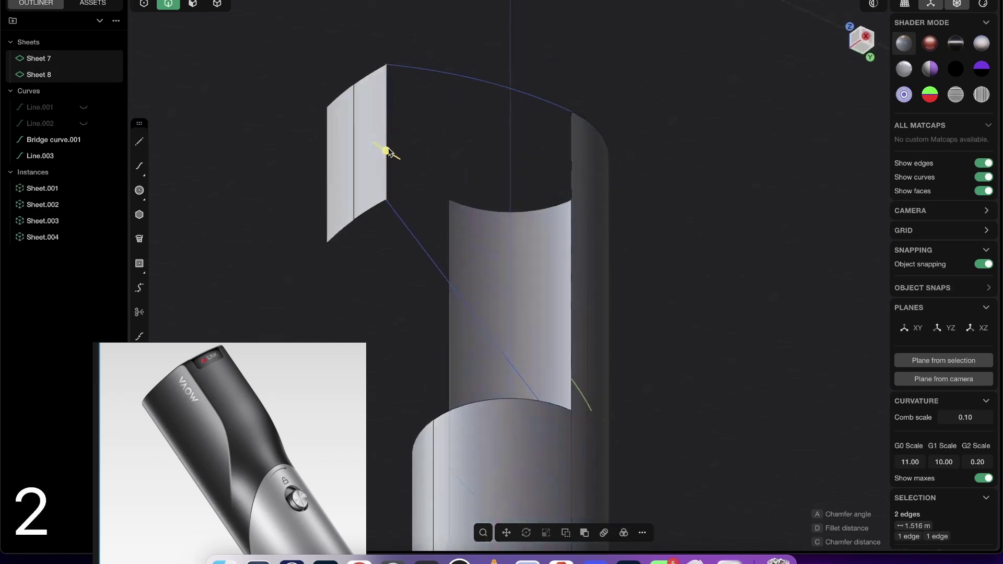
left_click(413, 229)
middle_click_drag(425, 349, 585, 384)
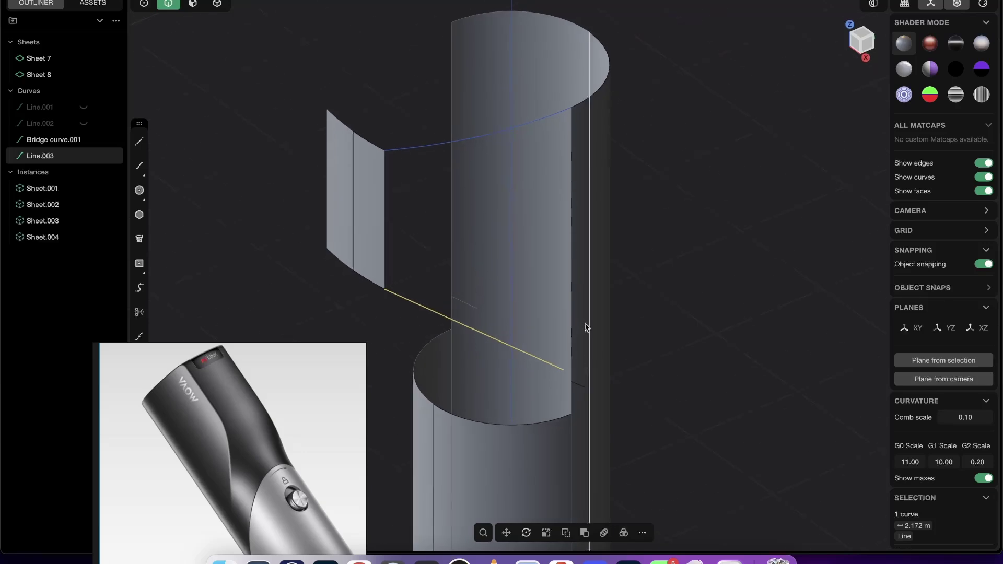
key("h")
Start a Bridge between the front sheet's vertical side edge and the short imprinted edge on the tube
middle_click_drag(585, 292, 615, 269)
middle_click_drag(560, 214, 534, 196)
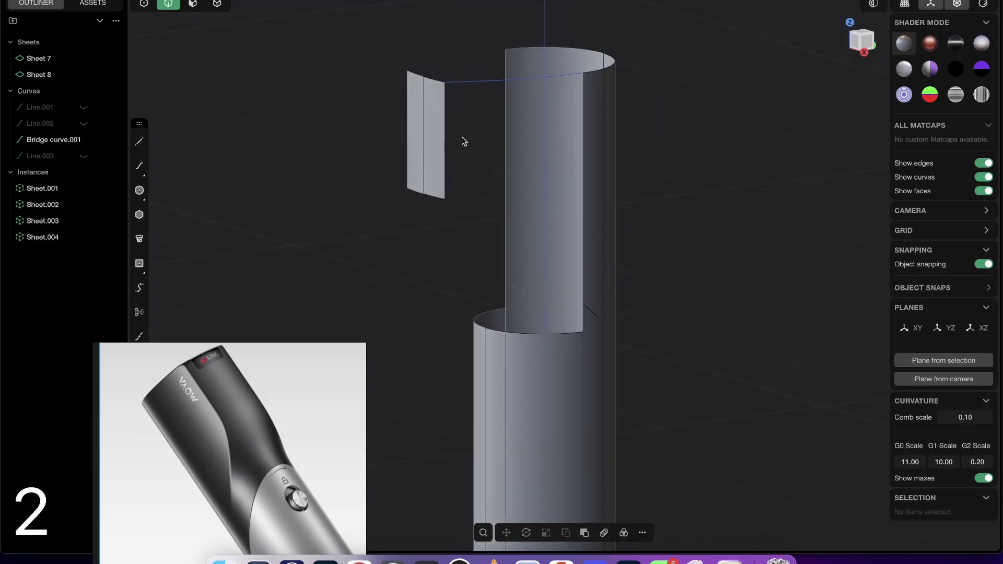
left_click(445, 153)
middle_click_drag(566, 277, 626, 317)
left_click(600, 321)
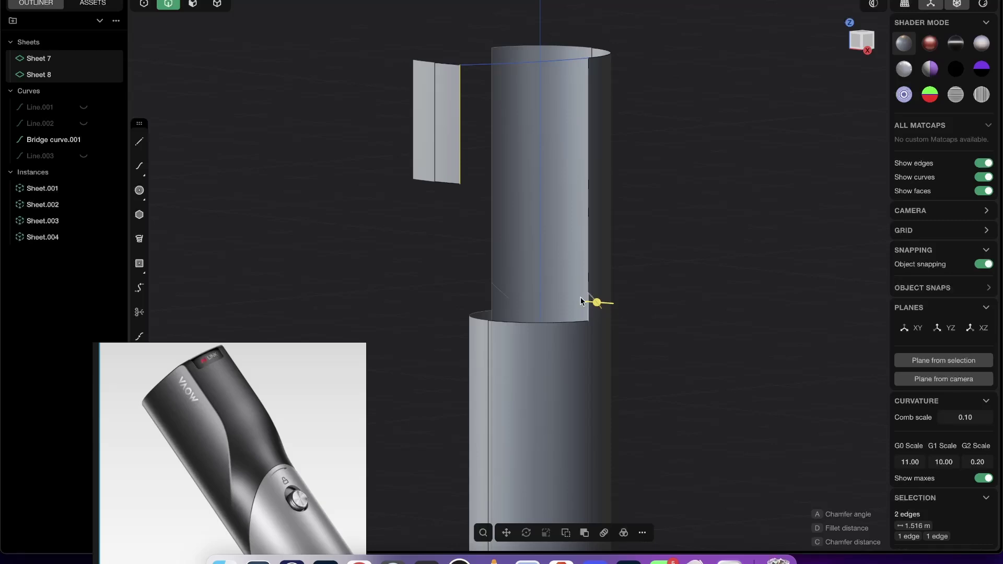
type("fbri")
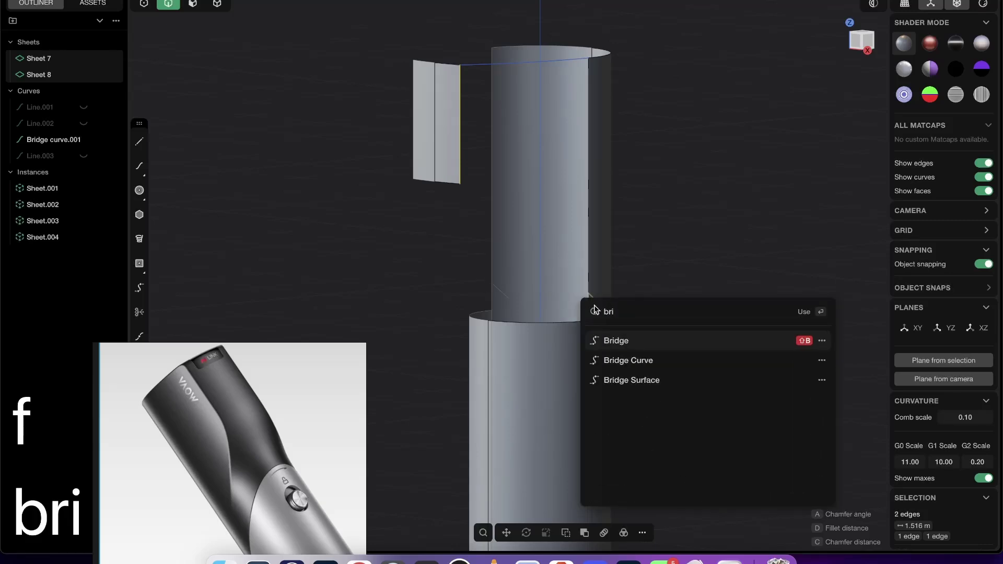
left_click(627, 342)
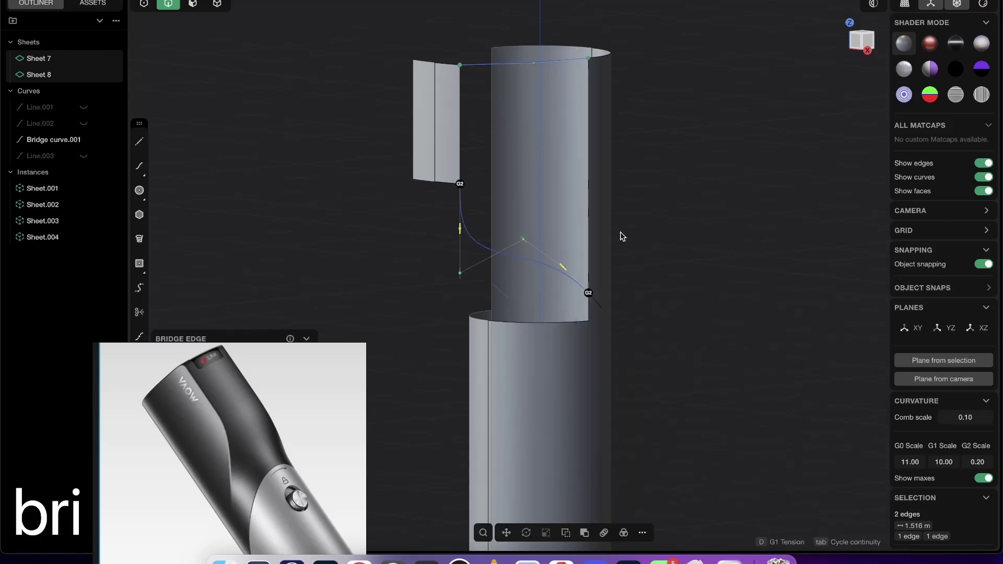
Adjust the continuity at the bridge curve's ends so it flows tangentially from the front sheet into the tube's imprinted edge, and create it
key("Tab")
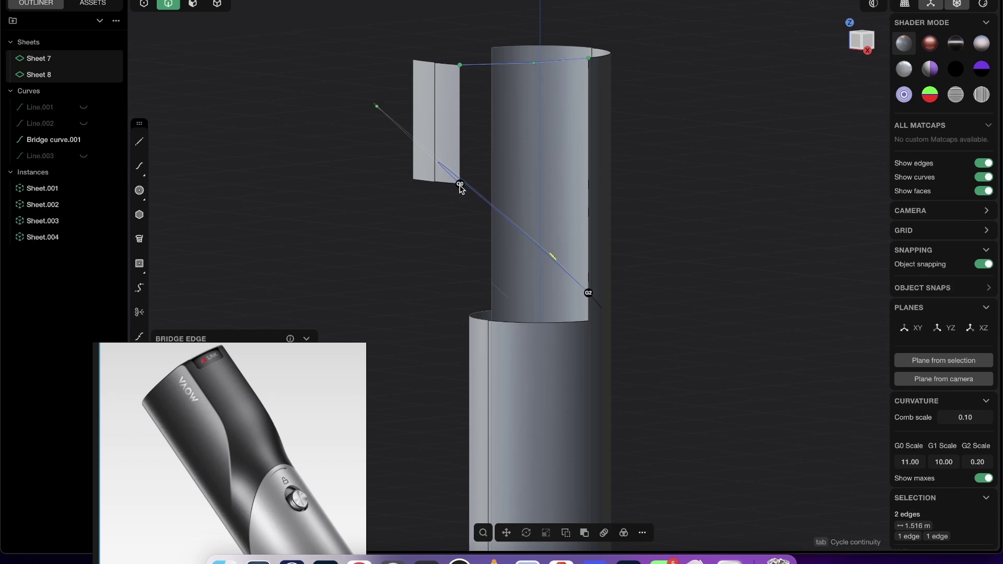
key("Tab")
key("Tab")
key("Tab")
mouse_move(594, 238)
middle_mouse_down()
mouse_move(515, 191)
mouse_move(533, 225)
mouse_move(594, 261)
mouse_move(661, 181)
mouse_move(663, 162)
mouse_move(603, 220)
mouse_move(625, 186)
mouse_move(586, 235)
mouse_move(611, 245)
middle_mouse_up()
key("Return")
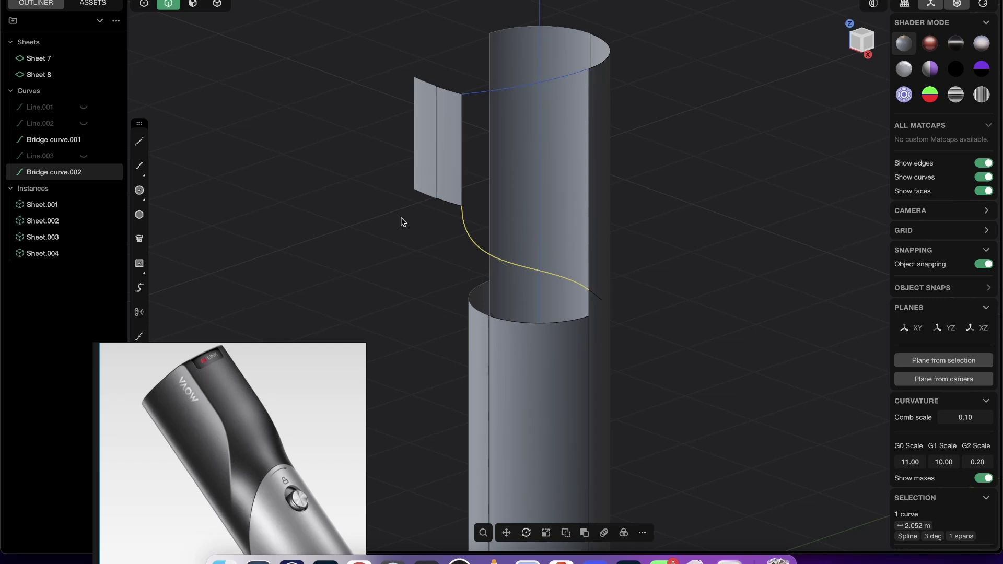
Patch the opening bounded by both bridge curves, the front sheet's side edge and the tube's vertical edge
middle_click_drag(584, 167, 568, 218)
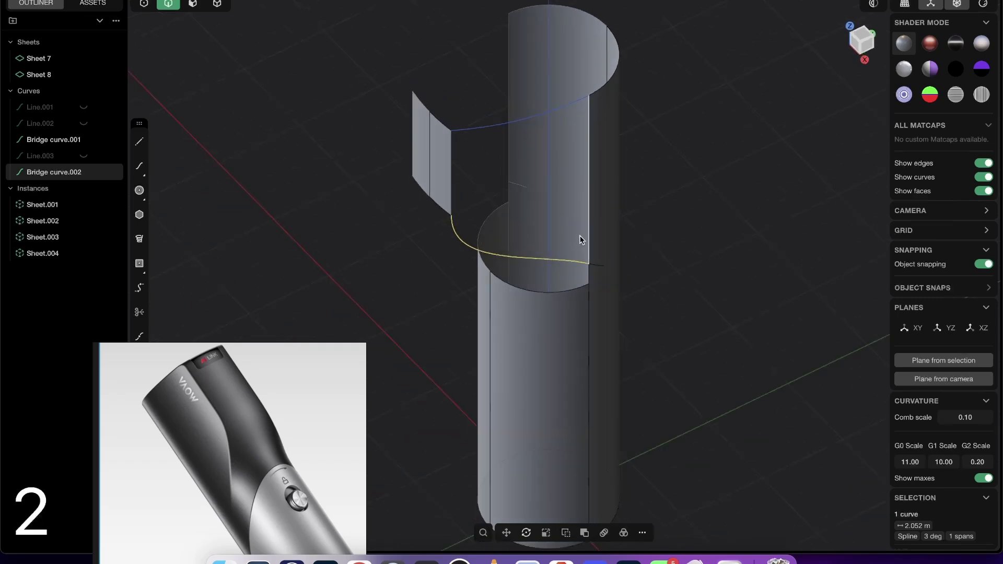
left_click(451, 173)
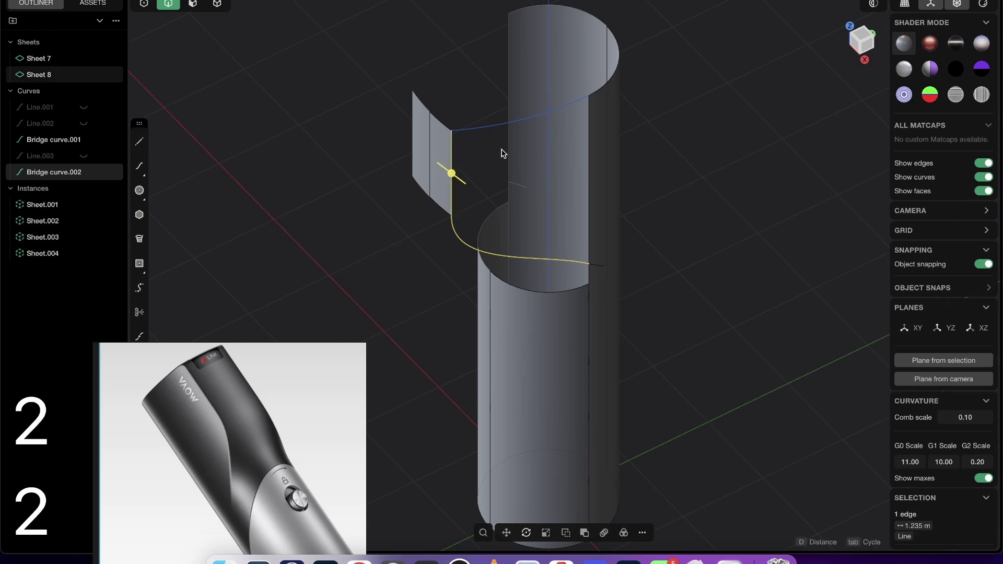
left_click(589, 165)
middle_click_drag(587, 162, 595, 119)
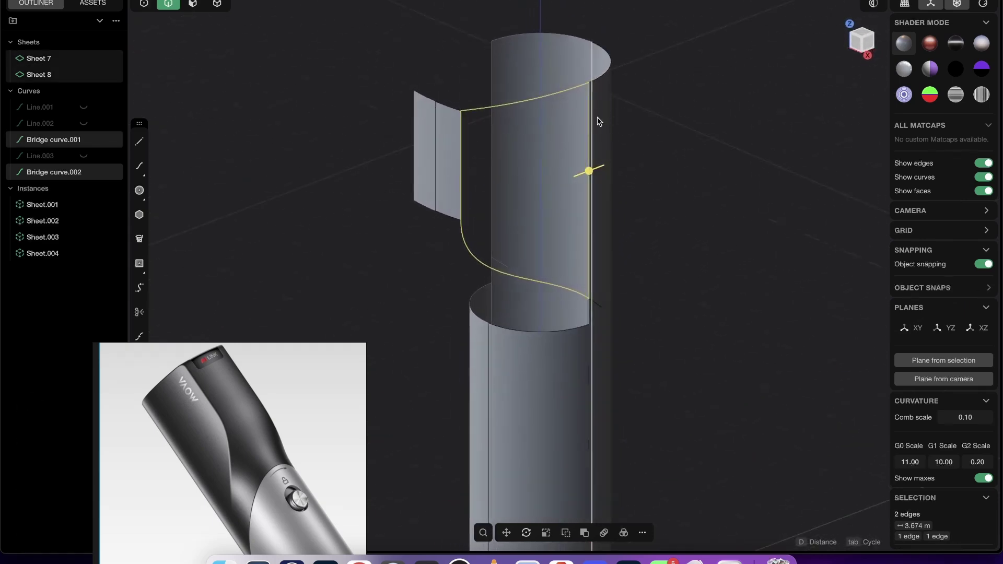
type("fp")
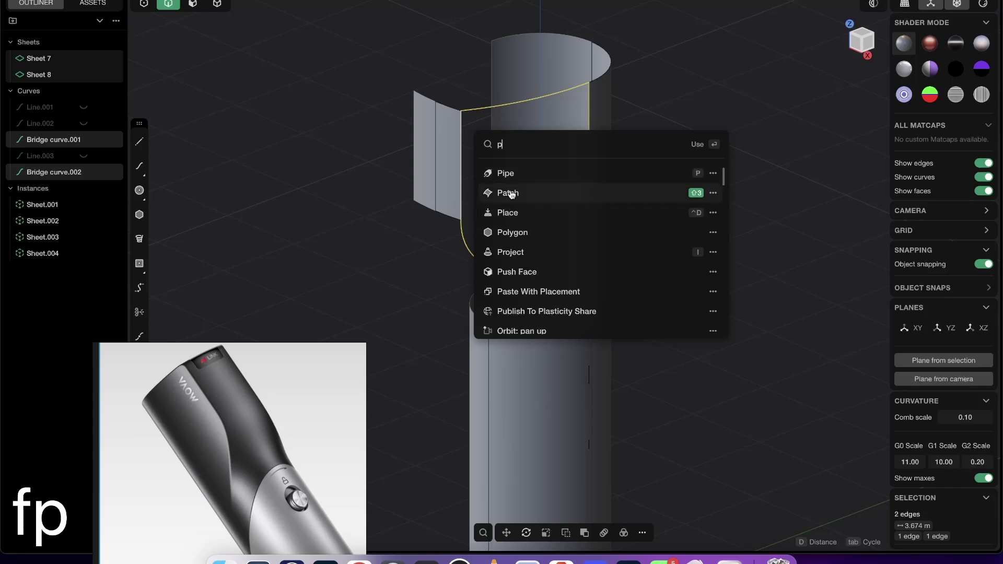
left_click(509, 193)
Set the patch's continuity to G1 along the tube's vertical edge, check the shading with edges hidden, and create the surface
middle_click_drag(450, 178, 528, 200)
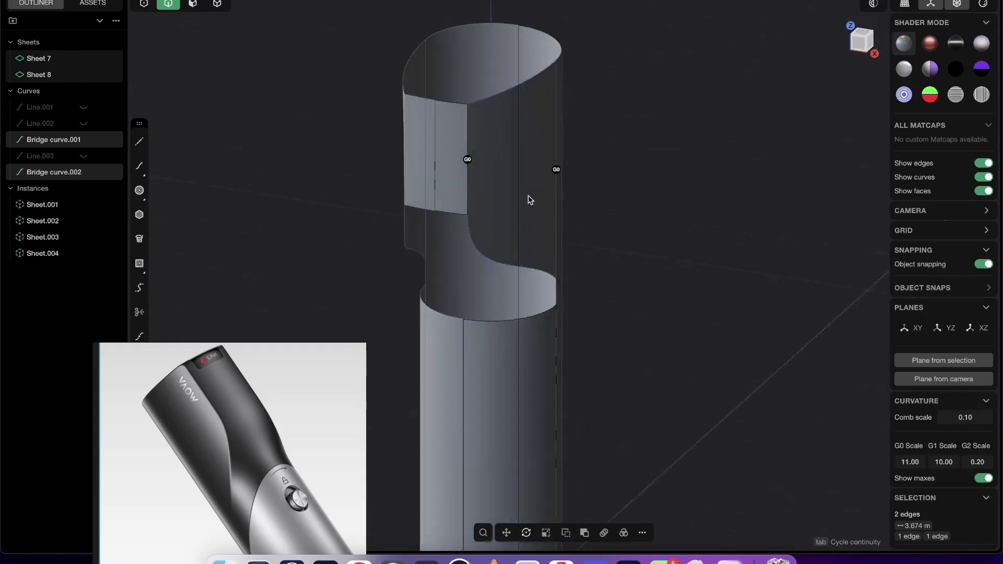
middle_click_drag(482, 151, 458, 186)
middle_click_drag(540, 231, 403, 113)
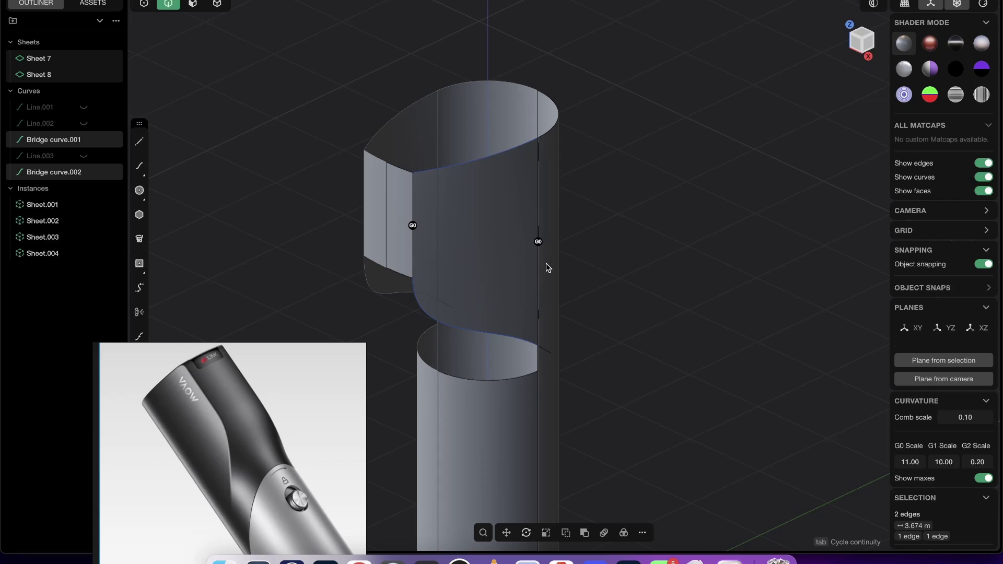
middle_click_drag(547, 267, 539, 265)
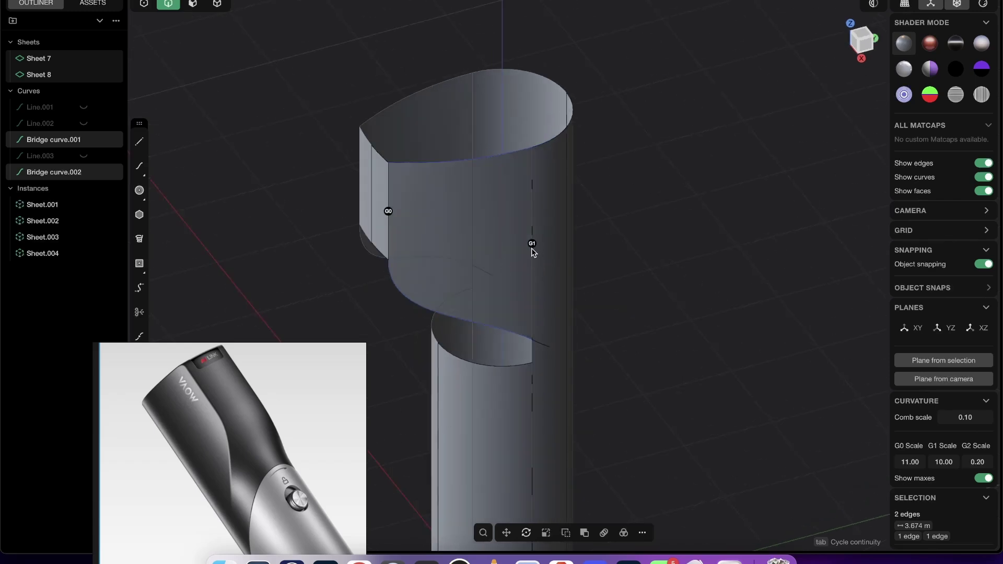
key("shift+e")
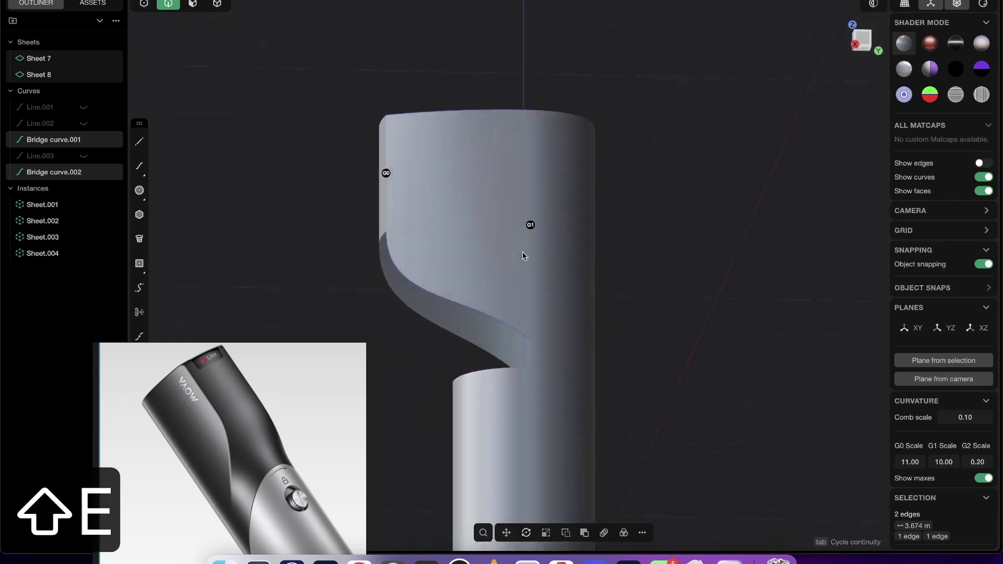
key("shift+e")
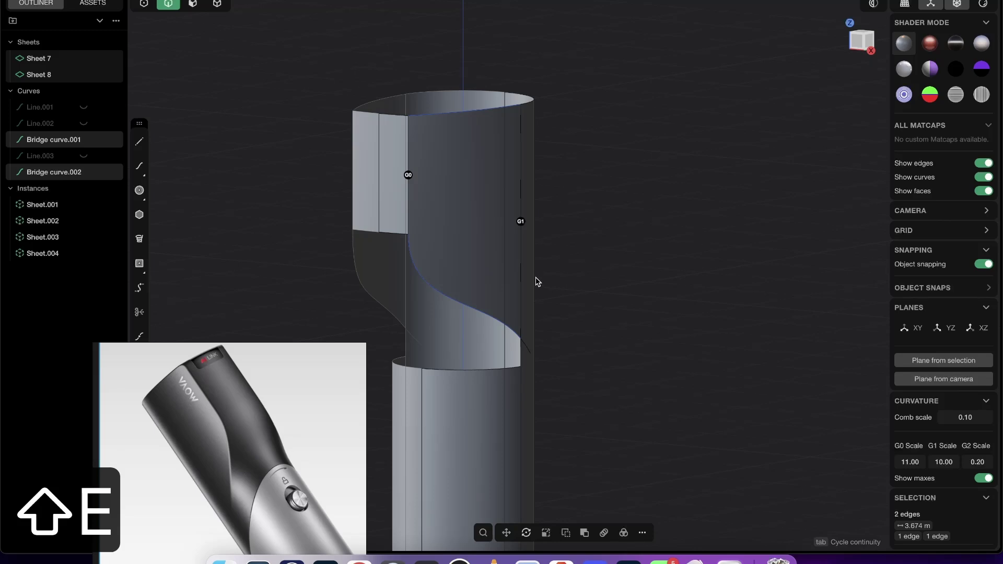
right_click(546, 166)
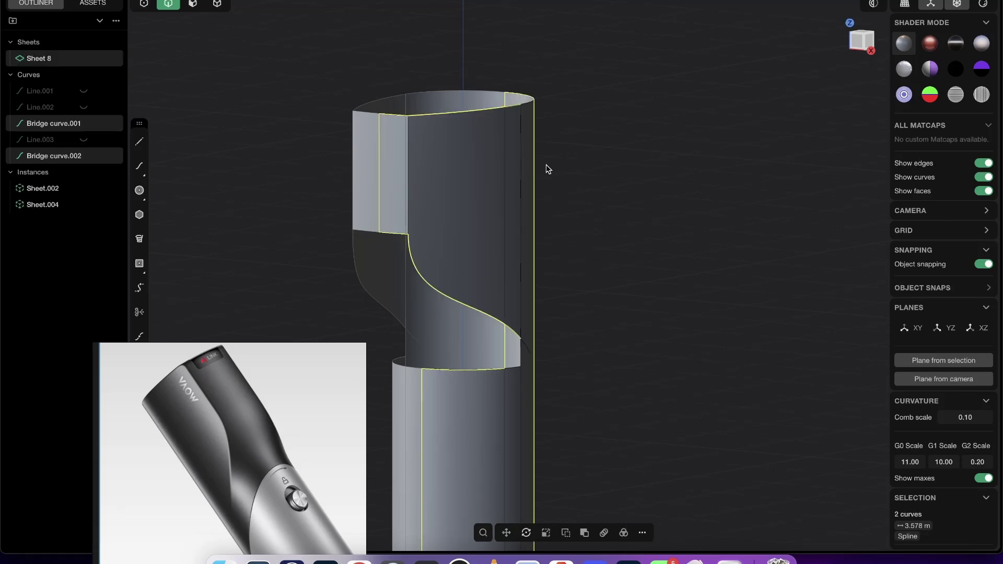
Hide both bridge curves along the upper and lower borders of the patched side surface
left_click(595, 170)
key("2")
left_click(489, 262)
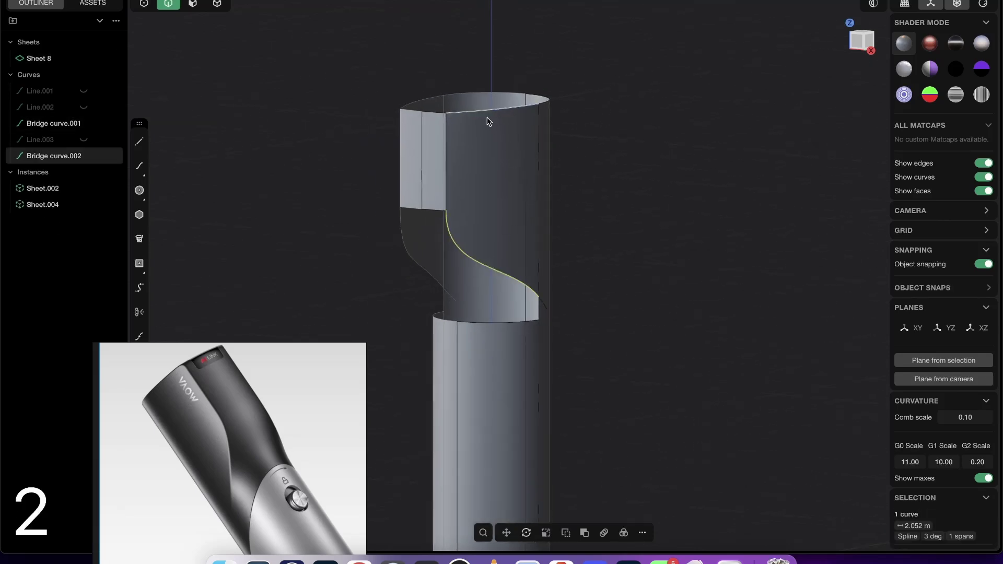
left_click(462, 113)
key("h")
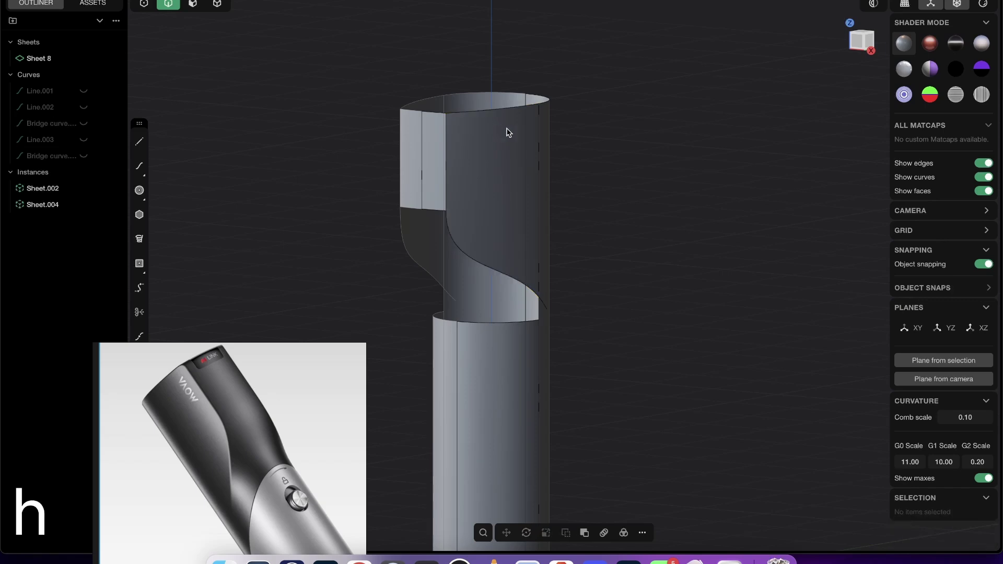
Delete the two mirrored sheet instances so only the modelled half remains
middle_click_drag(509, 130, 468, 221)
key("Tab")
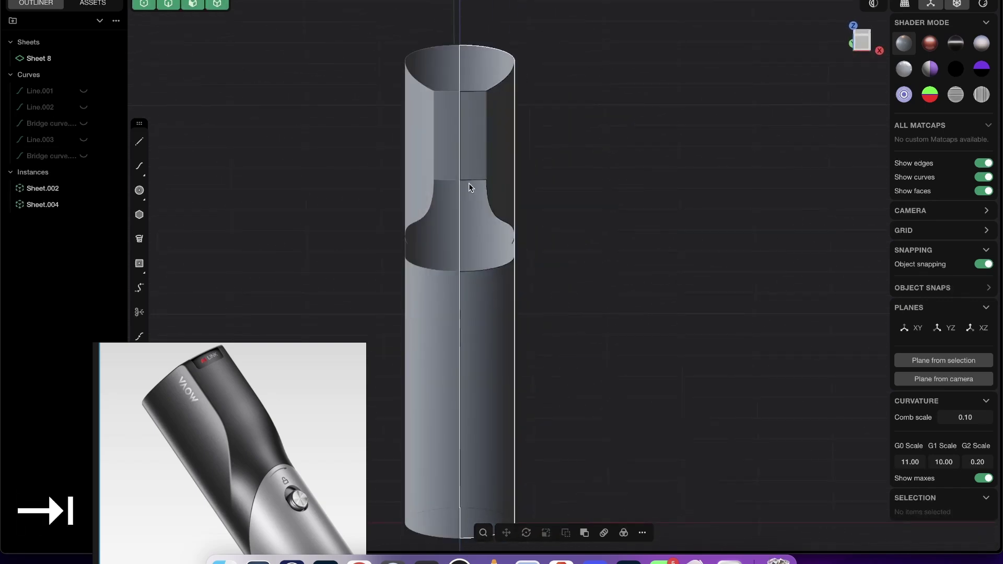
left_click(44, 189)
left_click(45, 205, "shift")
key("x")
middle_click_drag(418, 209, 457, 183)
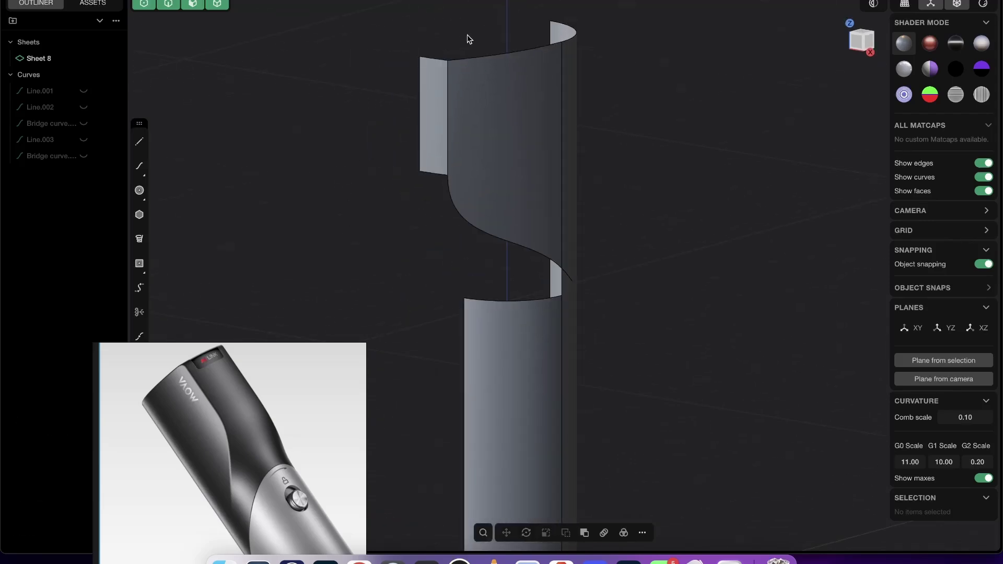
Check the patched side surface by selecting its upper and lower edges and its face
key("2")
left_click(474, 58)
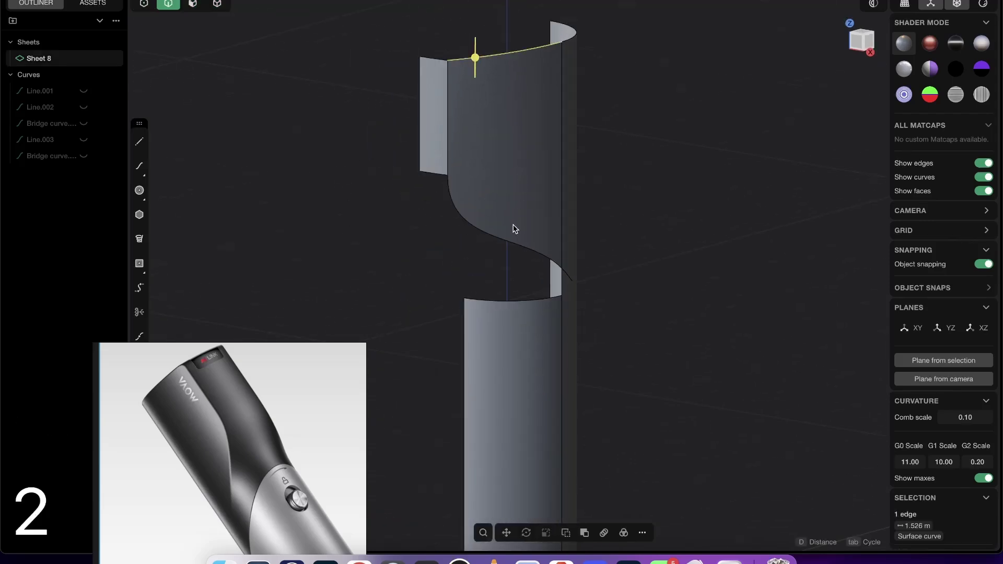
left_click(494, 239, "shift")
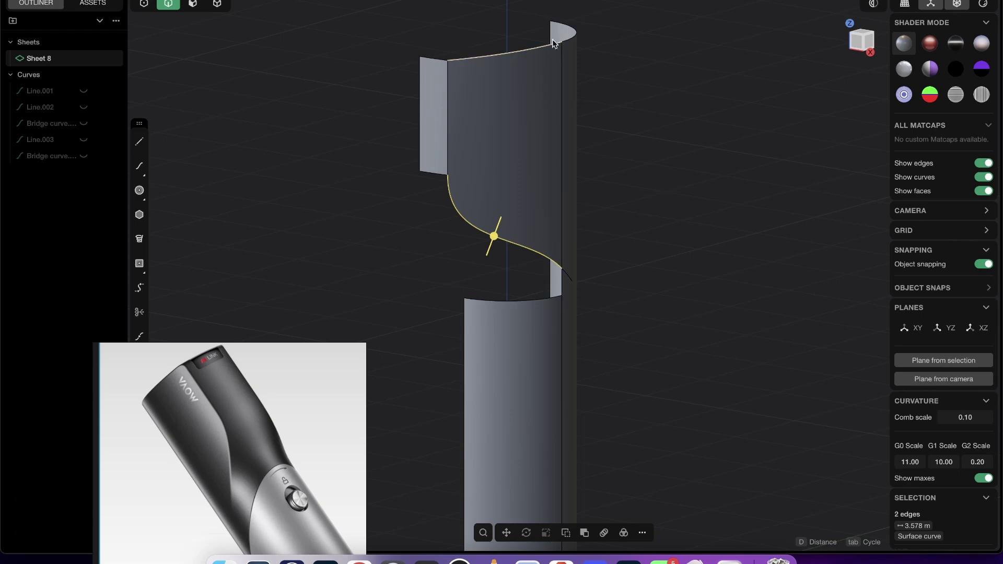
key("3")
left_click(538, 184)
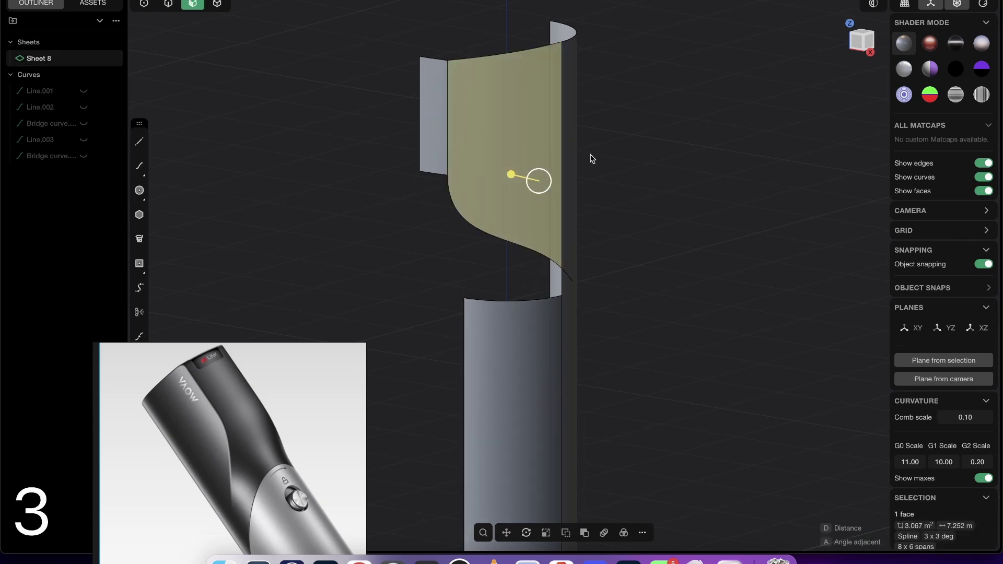
left_click(628, 199)
scroll(576, 188, "down", 3)
middle_click_drag(533, 253, 597, 309)
key("Tab")
left_click_drag(616, 365, 447, 56)
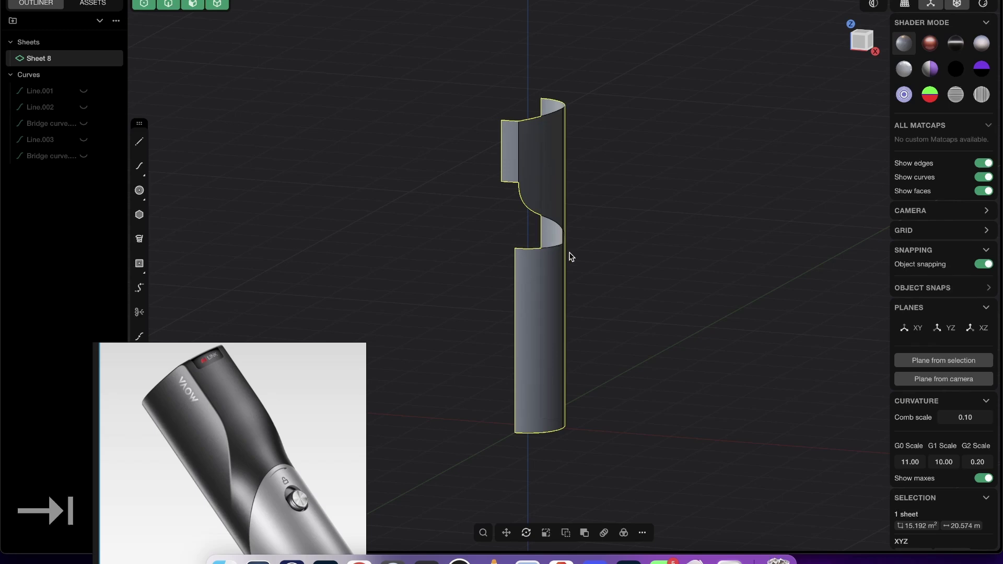
key("alt+x")
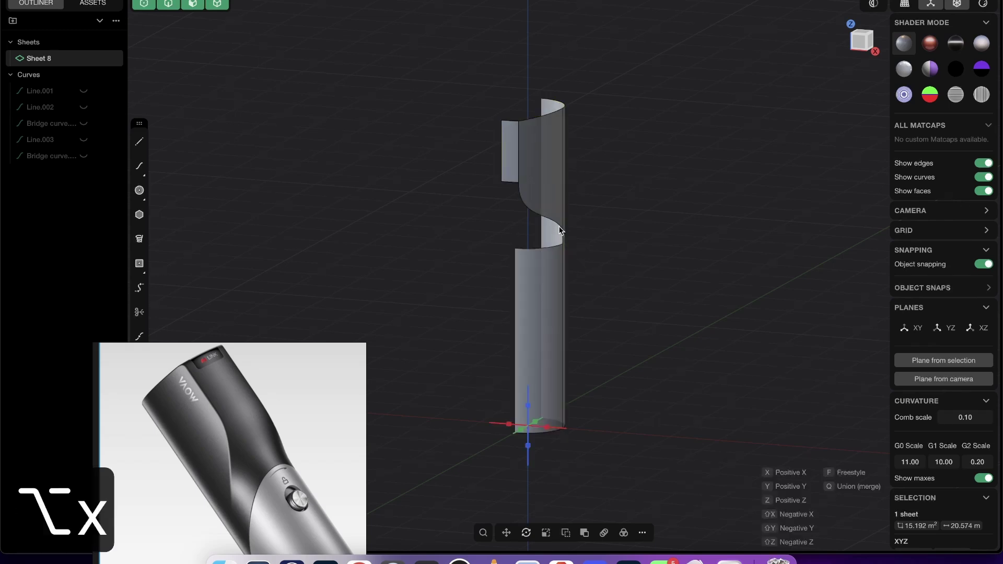
middle_click_drag(614, 264, 615, 145)
key("Escape")
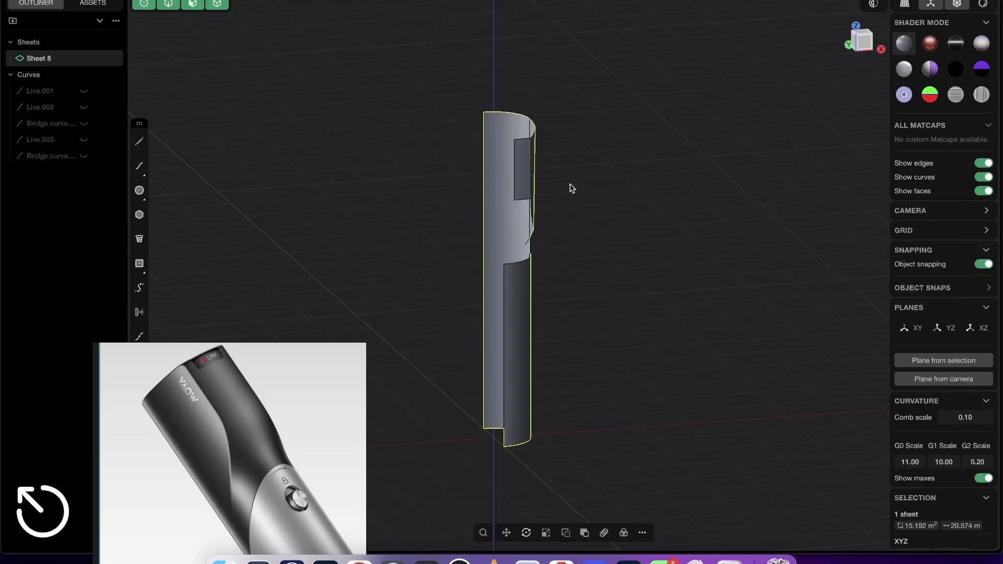
Undo the deletion of the mirrored sheet instances
key("super+z")
key("super+z")
key("super+z")
key("super+z")
key("super+z")
key("super+z")
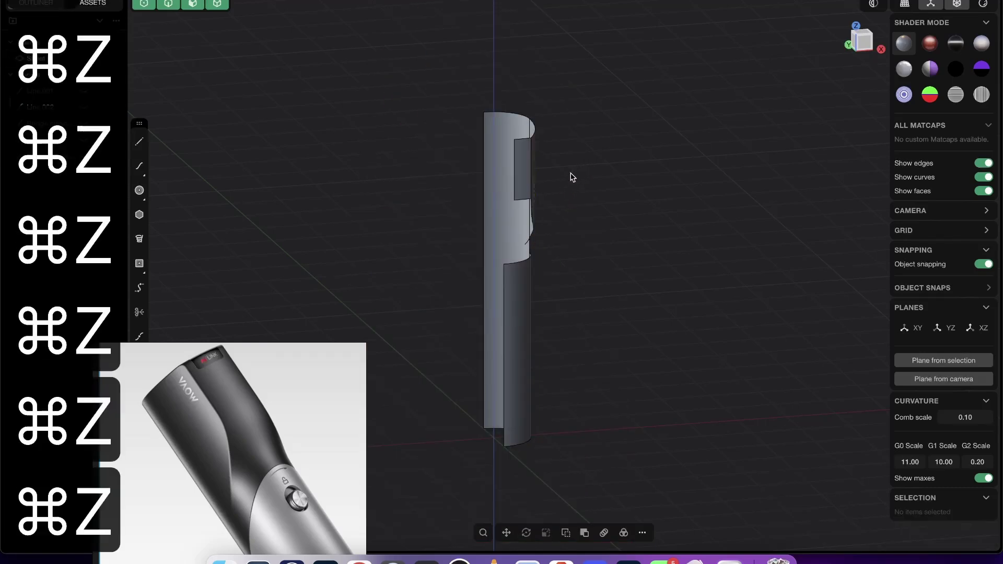
middle_click_drag(508, 191, 497, 198)
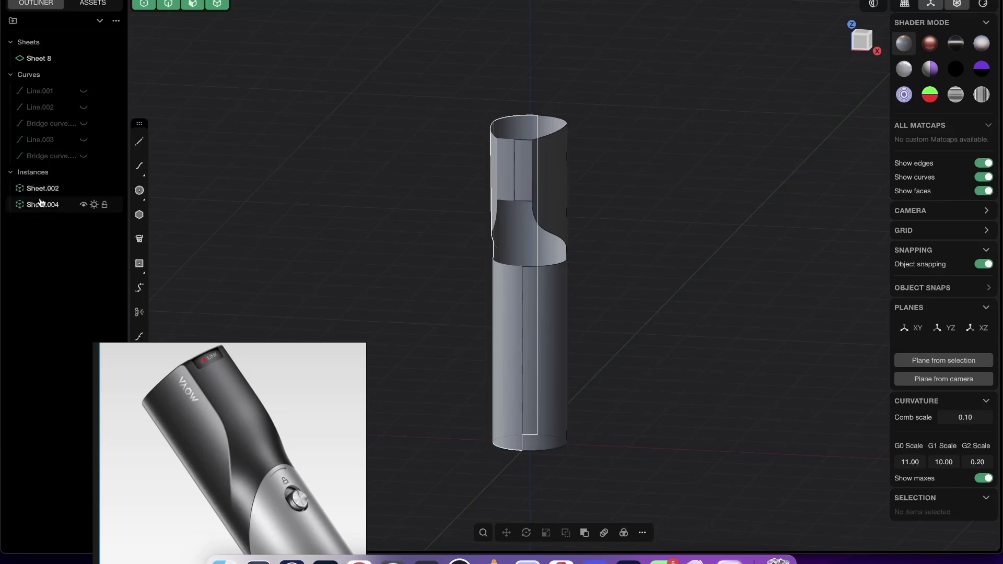
Try to join the modelled half with its mirrored sheet instances
scroll(547, 271, "up", 5)
middle_click_drag(546, 271, 530, 107)
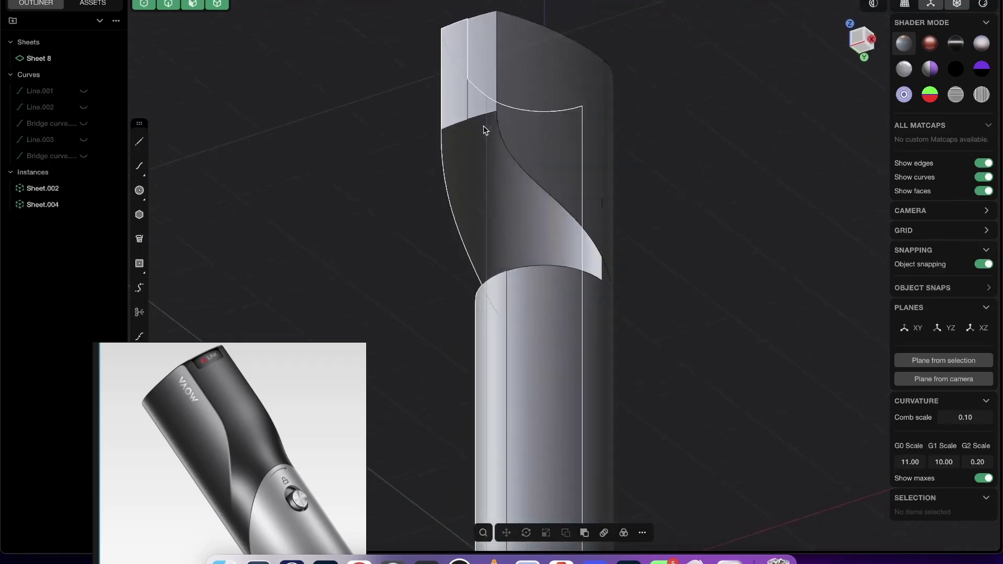
middle_click_drag(527, 270, 538, 190)
key("2")
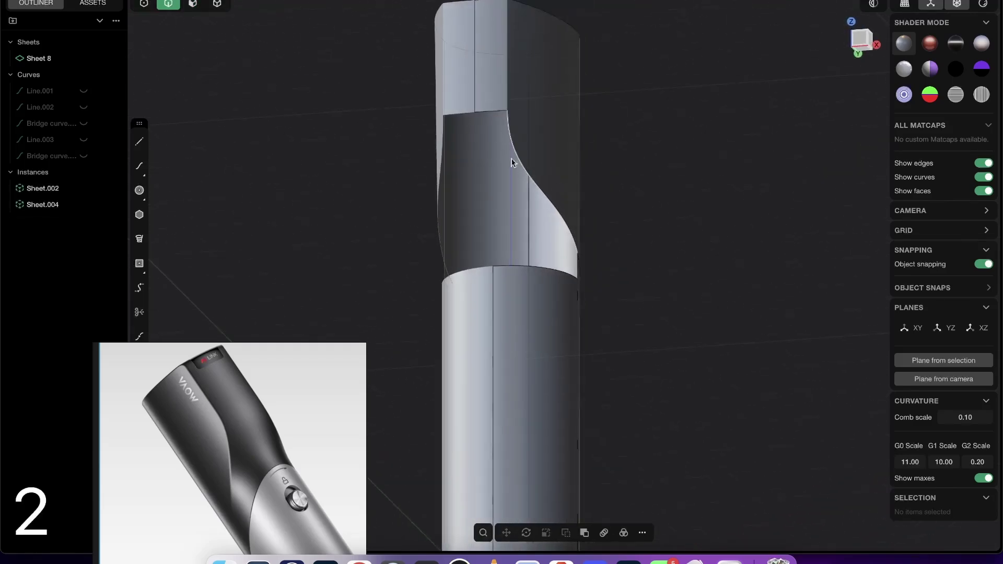
key("Tab")
left_click(455, 102)
key("j")
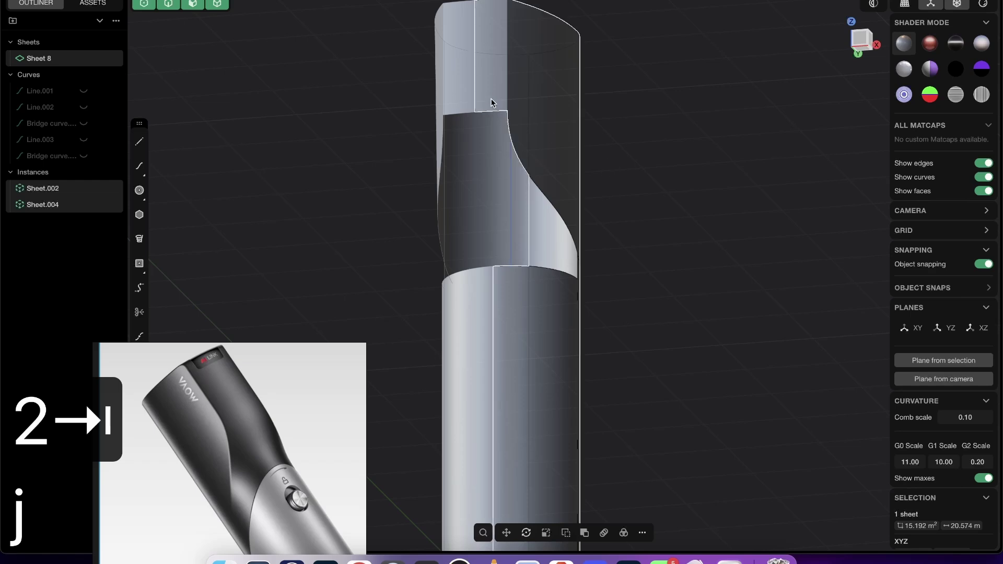
Try selecting the edges around half of the opening between the front panel and the lower tube, and clear the selection
key("2")
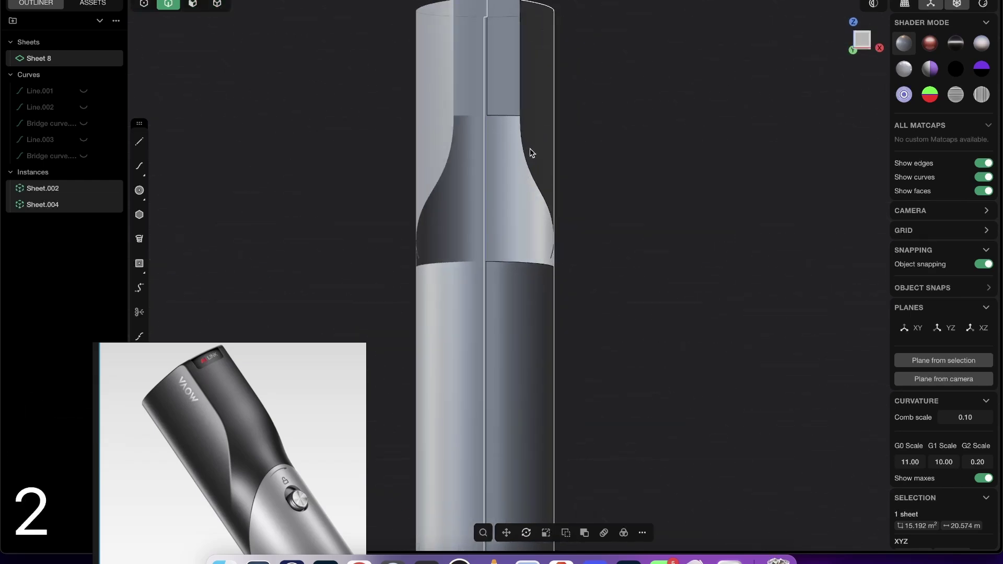
middle_click_drag(528, 152, 483, 161)
key("2")
key("2")
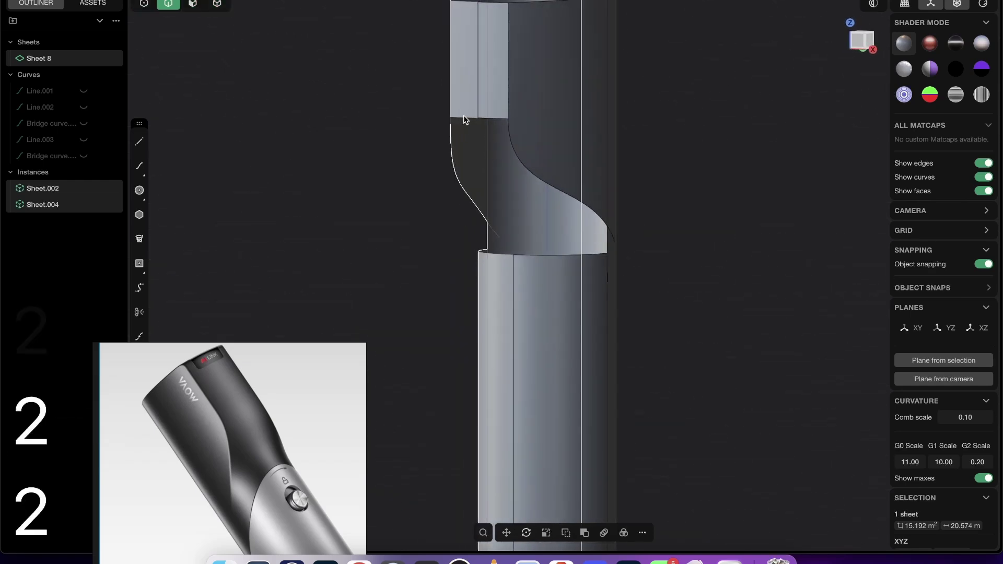
left_click(493, 119)
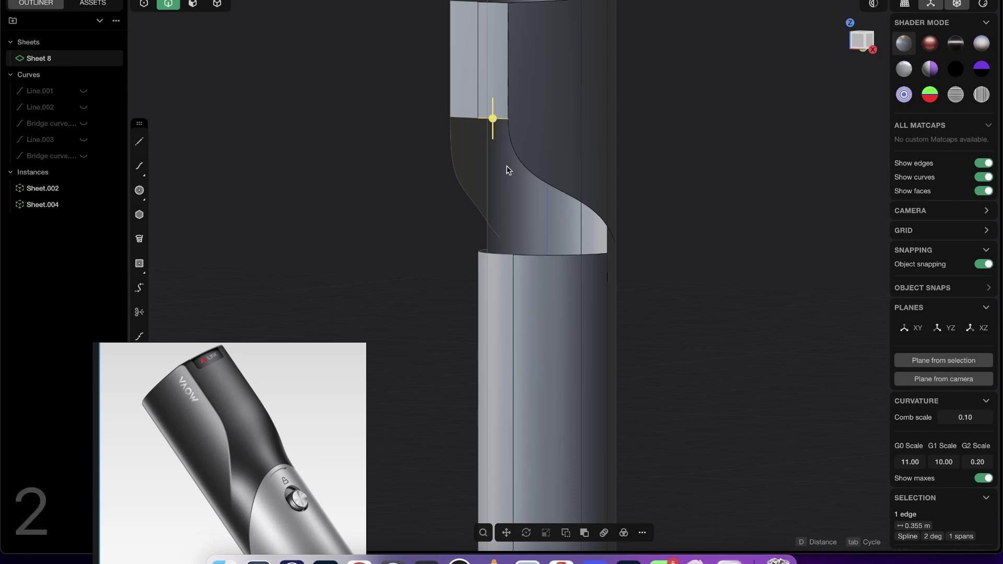
left_click(599, 218, "shift")
middle_click_drag(490, 251, 515, 238)
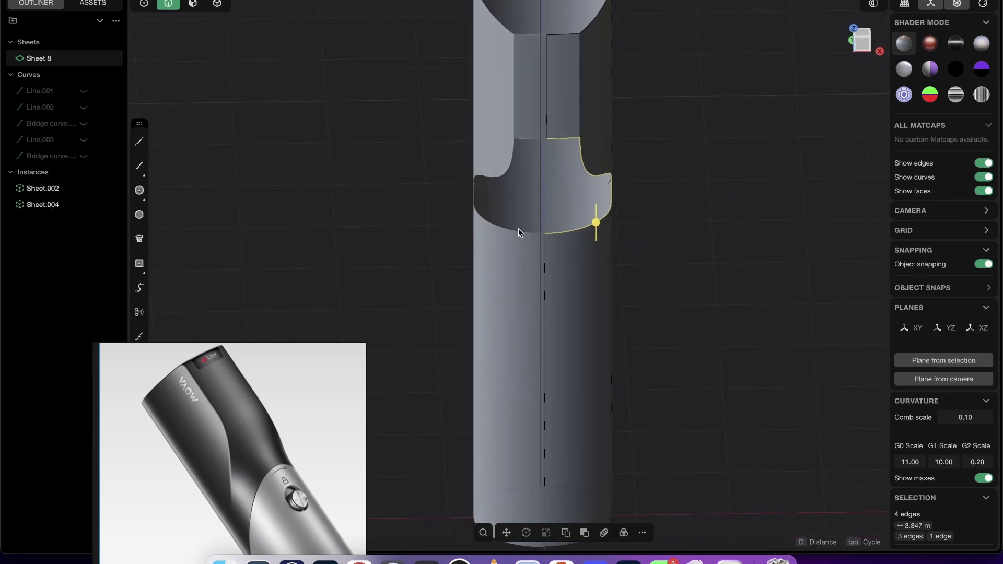
middle_click_drag(537, 281, 505, 274)
left_click(696, 217)
Start a Bridge between the front panel's vertical centre edge and the lower tube's vertical centre edge
middle_click_drag(583, 180, 541, 172, "shift")
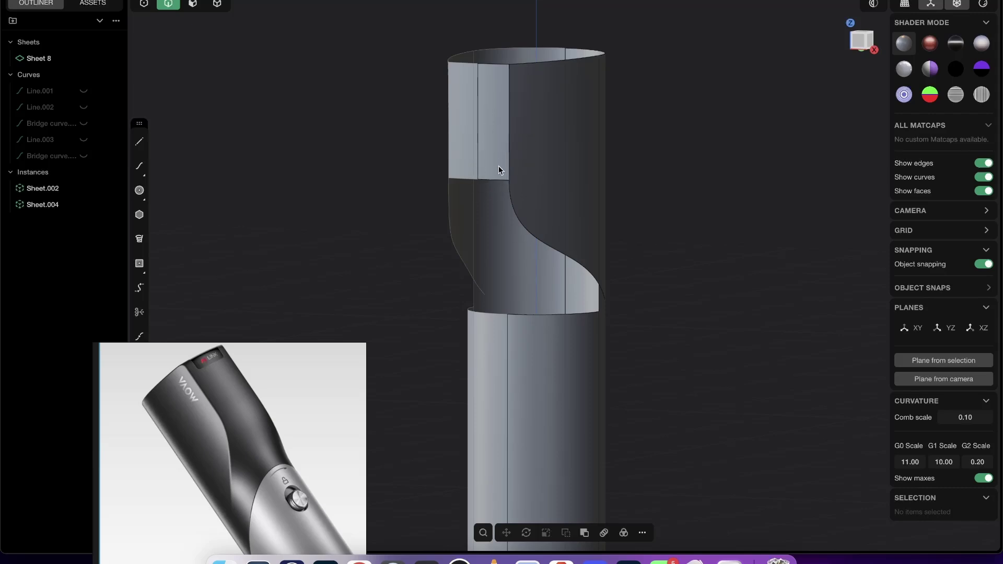
middle_click_drag(499, 166, 475, 164)
key("2")
left_click(475, 160)
left_click(478, 346, "shift")
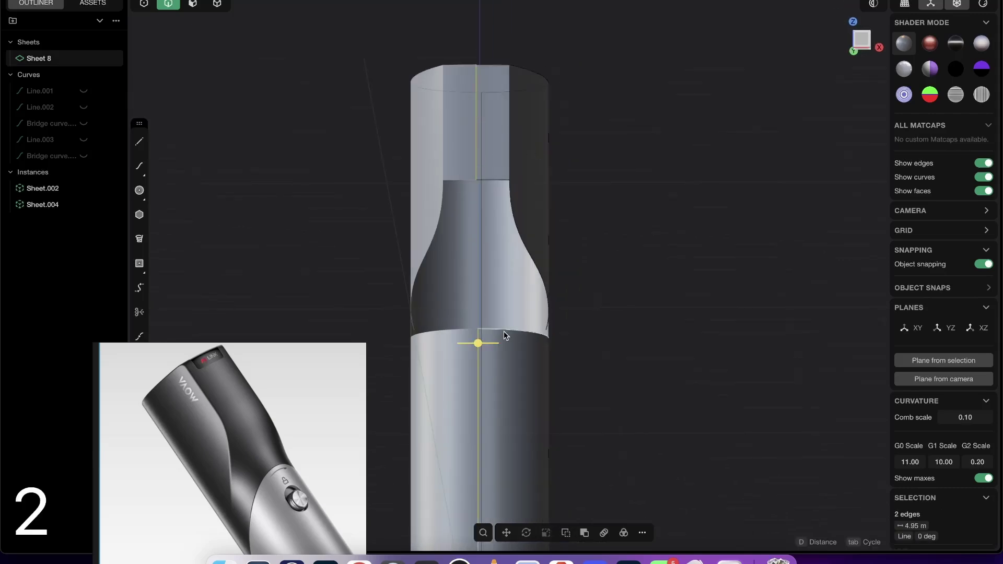
middle_click_drag(528, 252, 491, 308)
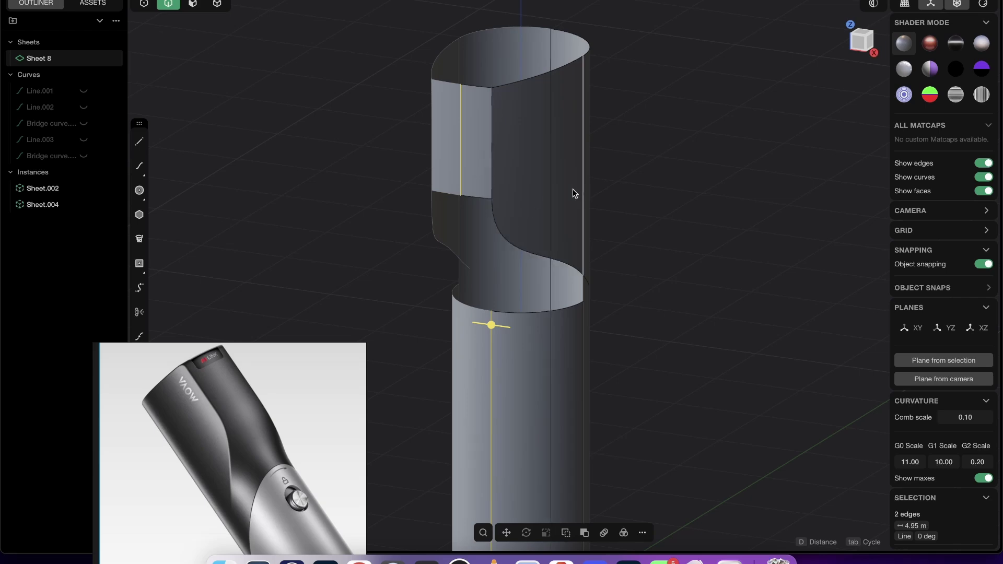
mouse_move(574, 194)
middle_mouse_down()
mouse_move(560, 204)
mouse_move(451, 147)
middle_mouse_up()
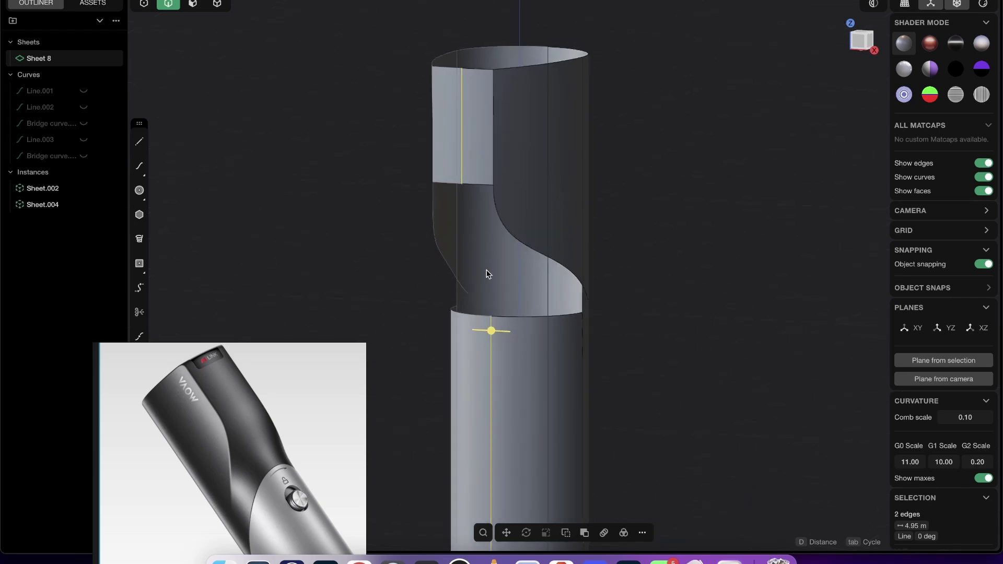
type("fbridg")
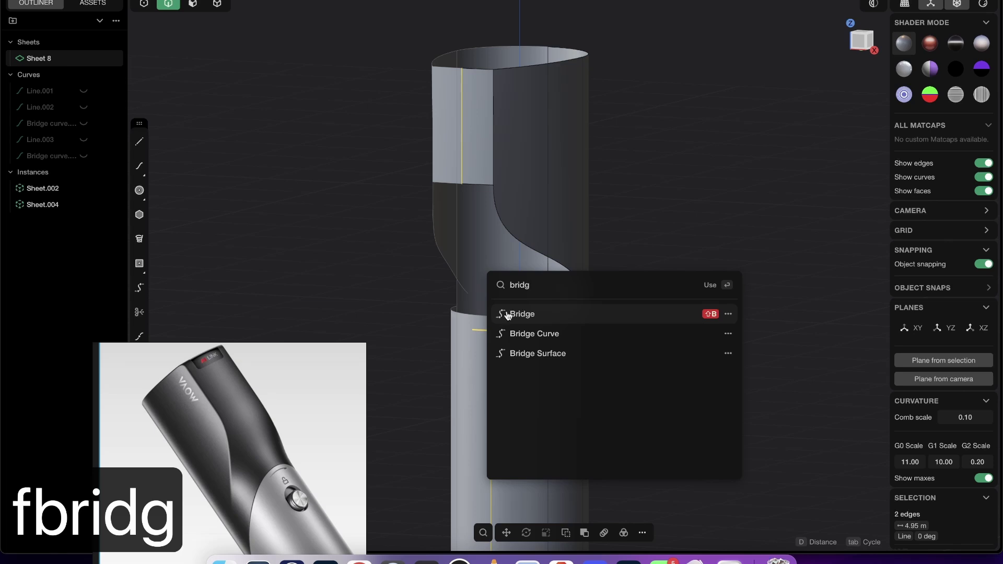
left_click(507, 315)
Set G1 continuity at both ends of the centre bridge curve and create it
key("Tab")
key("Tab")
key("Tab")
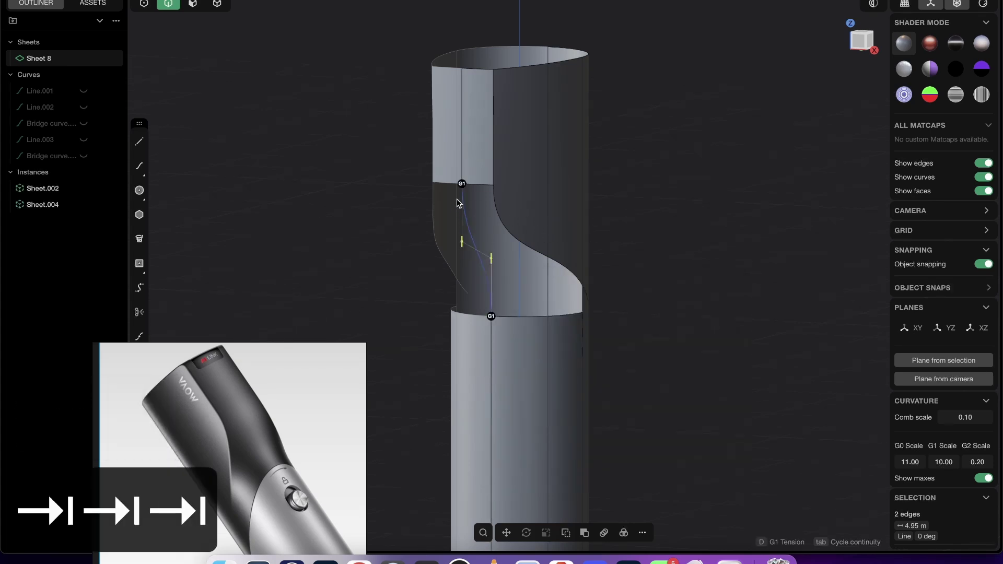
middle_click_drag(542, 227, 475, 213)
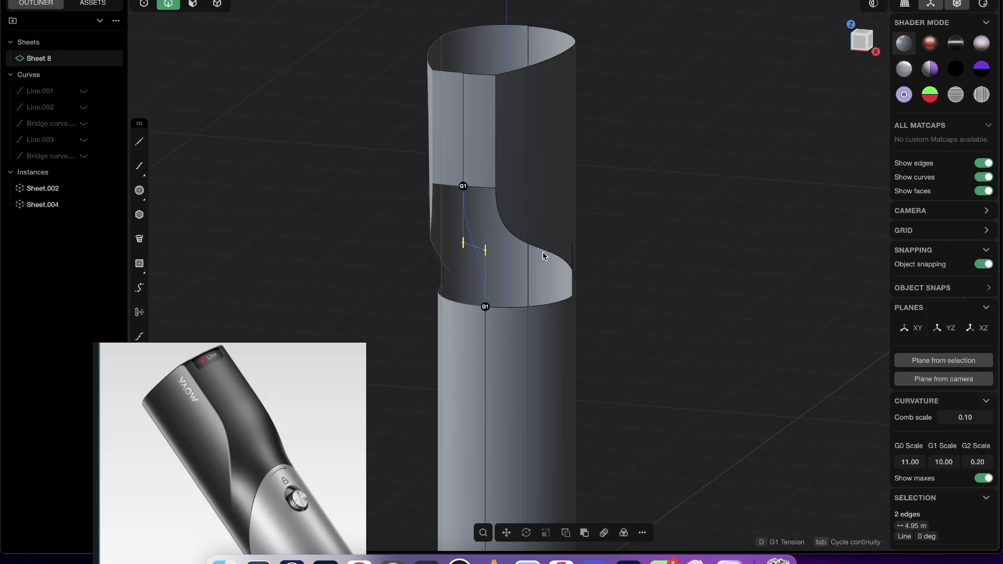
key("Return")
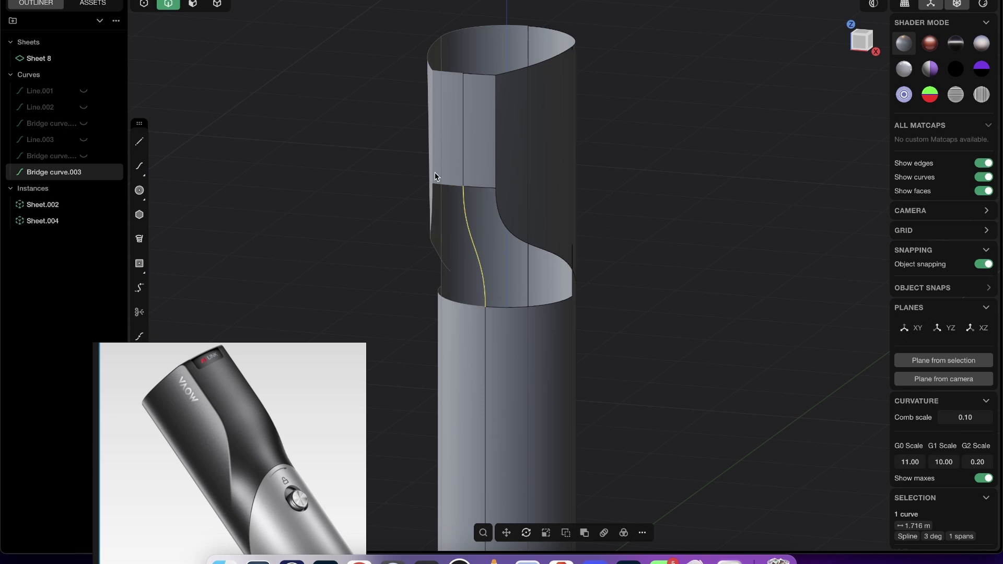
Extrude the centre bridge curve sideways into a narrow helper sheet across the front opening and hide the curve
right_click_drag(435, 176, 467, 223)
key("e")
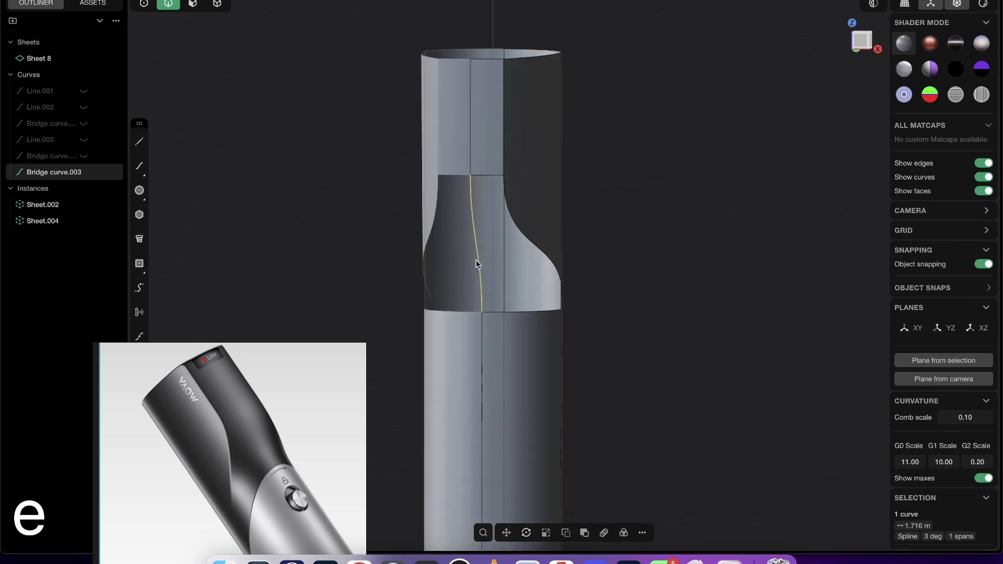
right_click_drag(463, 269, 425, 254)
left_click_drag(423, 249, 389, 245)
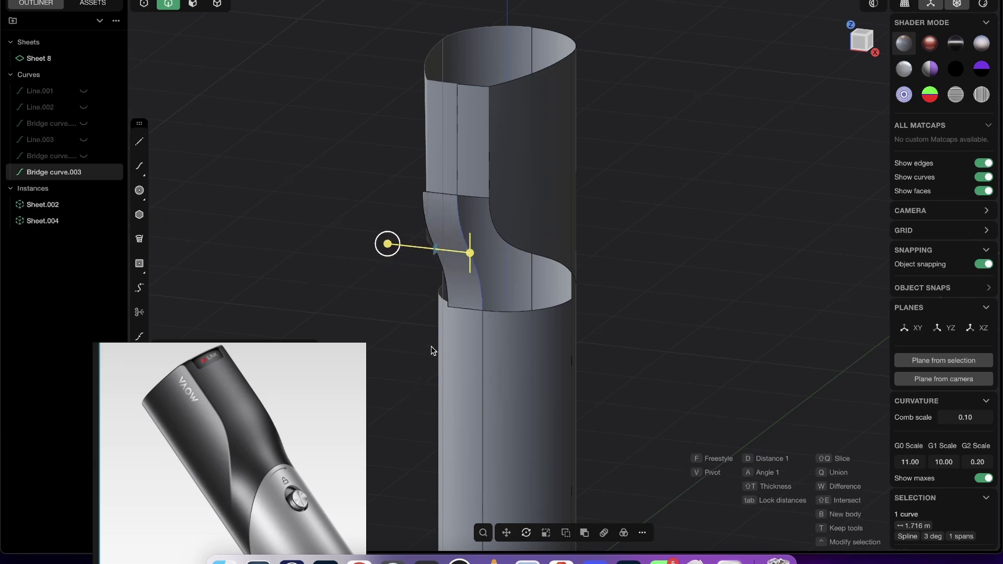
right_click_drag(433, 350, 458, 313)
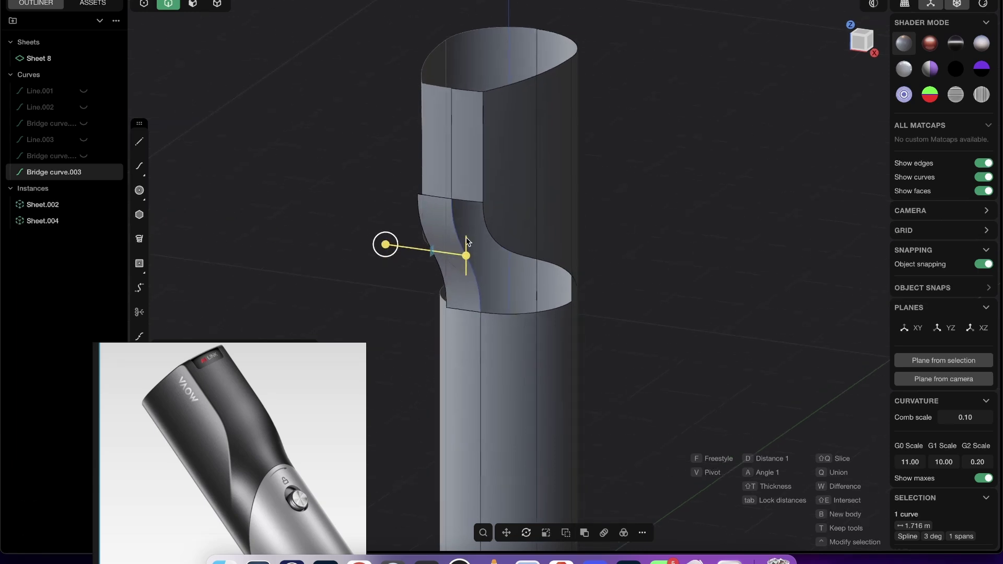
right_click_drag(480, 242, 460, 251)
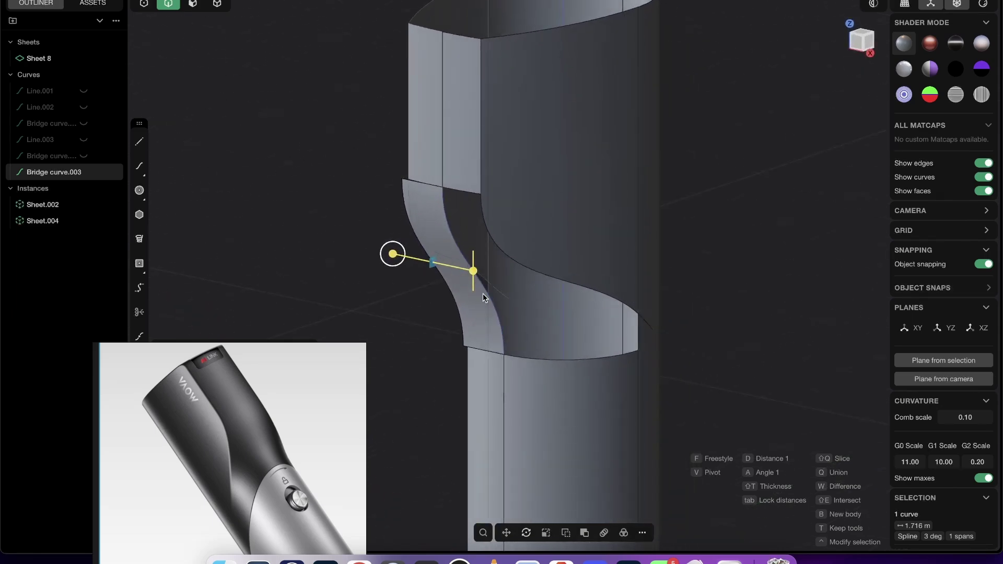
key("Return")
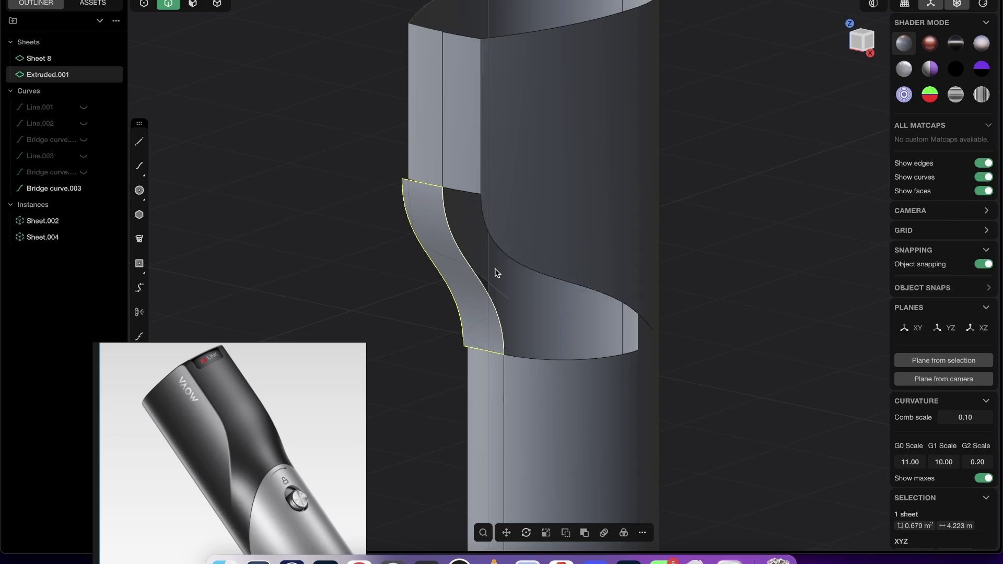
key("Escape")
left_click(484, 294)
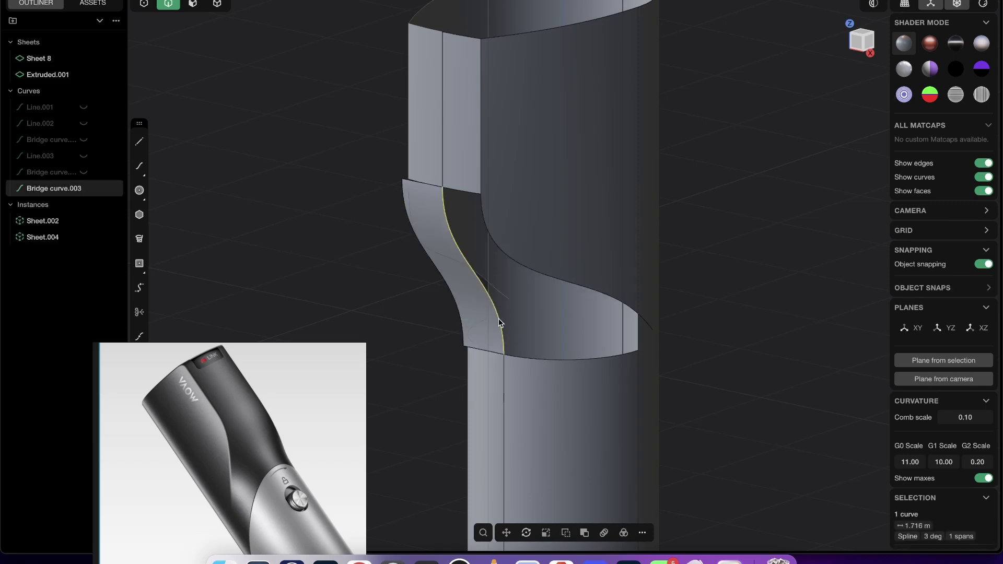
key("h")
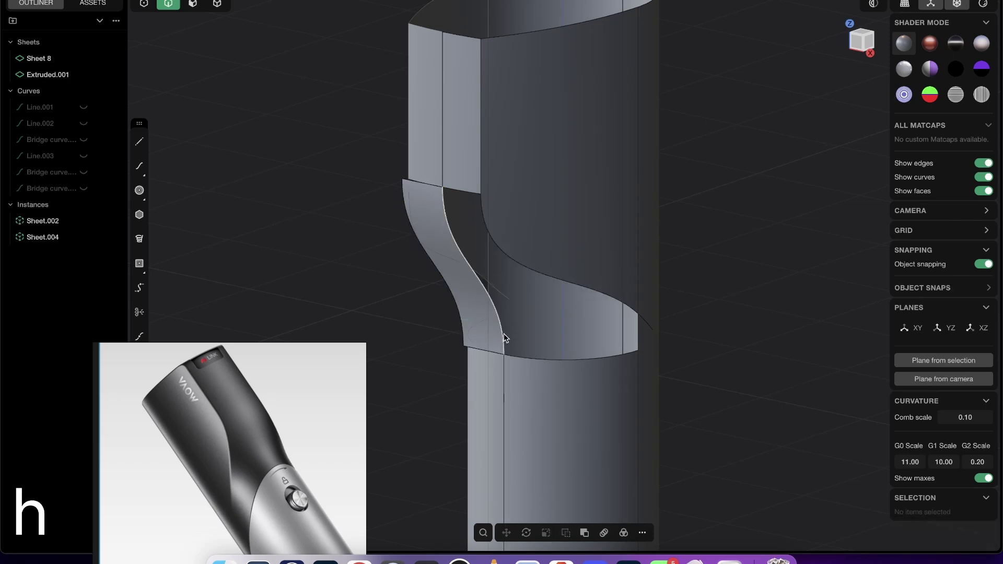
Select the five edges bounding half of the front opening, including the helper sheet's centre edge, and fill them with a patch
middle_click_drag(546, 229, 549, 190)
key("2")
left_click(473, 246)
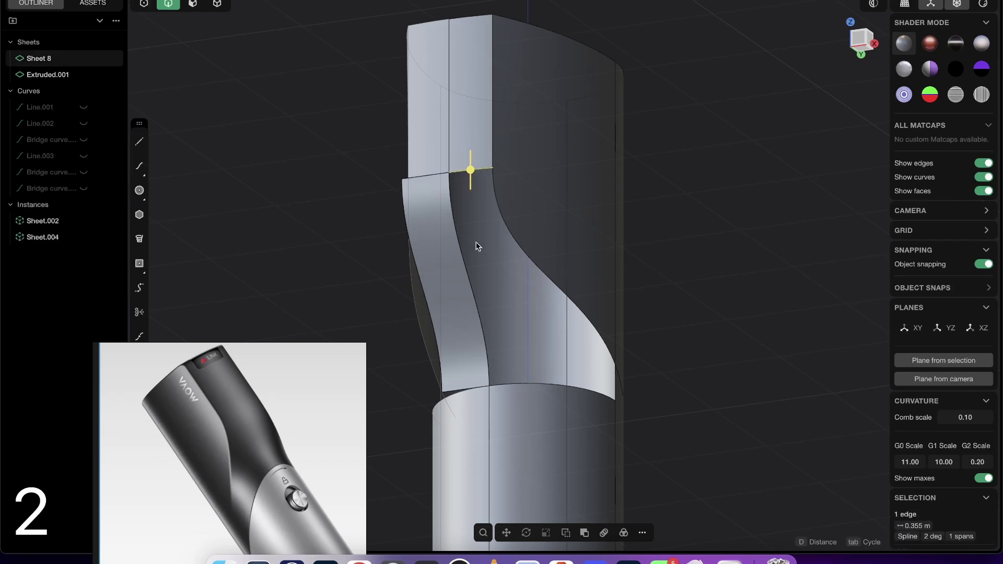
left_click(482, 324, "shift")
left_click(526, 391, "shift")
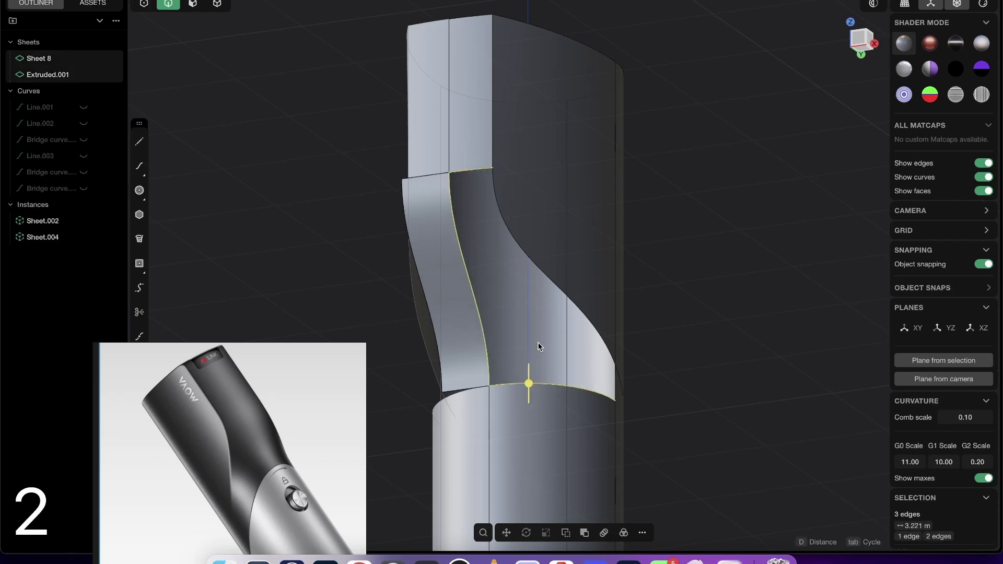
left_click(534, 264, "shift")
middle_click_drag(534, 264, 549, 241)
left_click(638, 383, "shift")
mouse_move(638, 384)
middle_mouse_down()
mouse_move(611, 291)
mouse_move(623, 383)
middle_mouse_up()
middle_click_drag(578, 269, 626, 317)
key("shift+3")
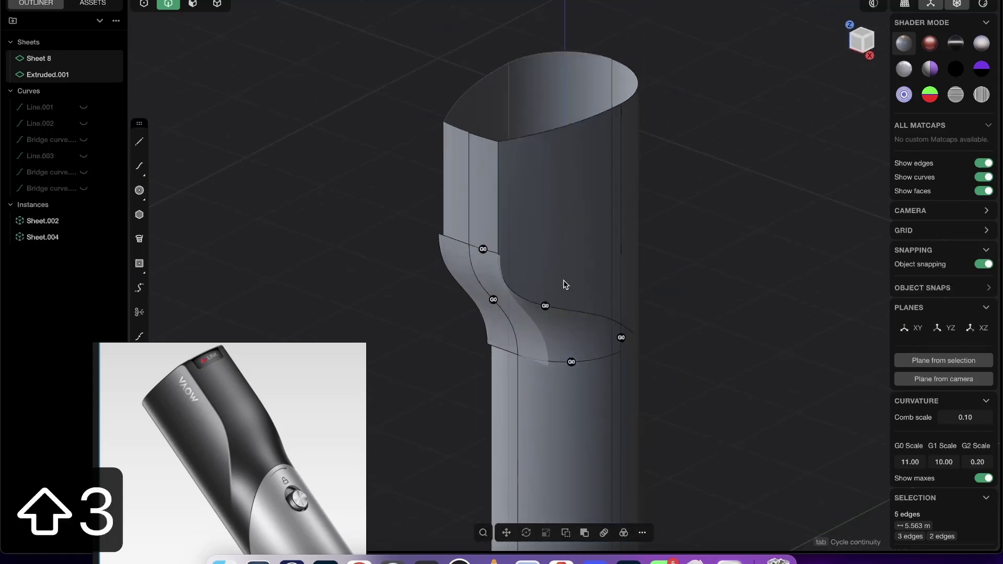
Set G1 continuity on the patch's upper, centre, lower and short side edges, keep G0 on the S-shaped edge, and create it
middle_click_drag(566, 284, 504, 258)
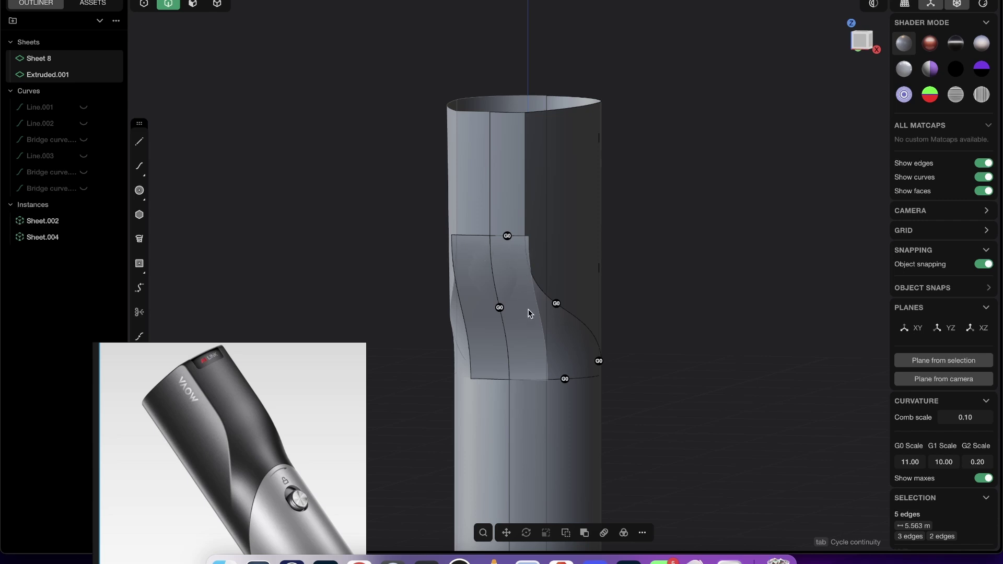
middle_click_drag(537, 304, 507, 237)
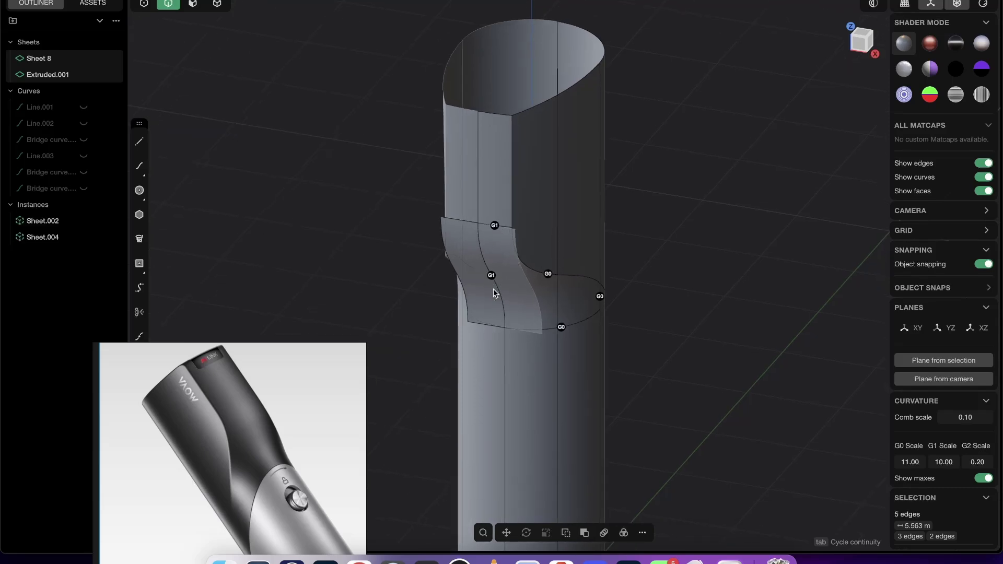
middle_click_drag(591, 294, 546, 264)
key("shift+e")
key("shift+e")
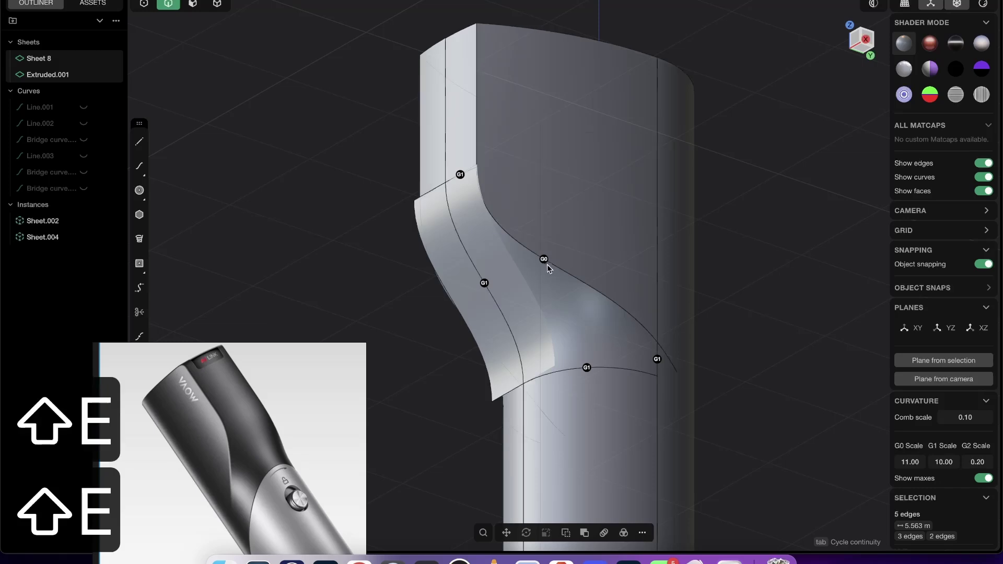
right_click(629, 202)
left_click(724, 214)
Delete the extruded helper face beside the centre line and check the patched transition with edges hidden
scroll(677, 238, "down", 3)
key("shift+e")
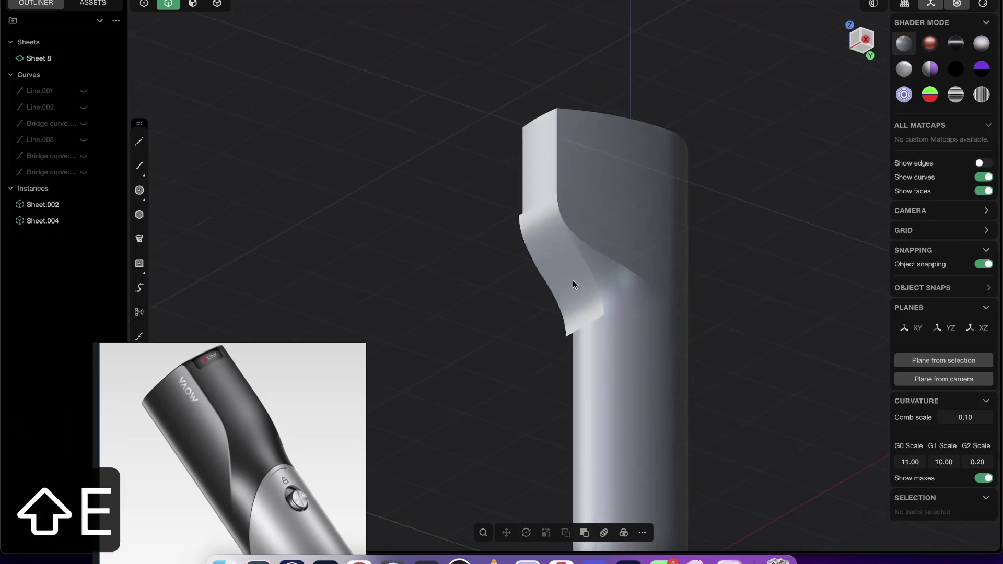
middle_click_drag(573, 280, 604, 277)
key("shift+e")
key("3")
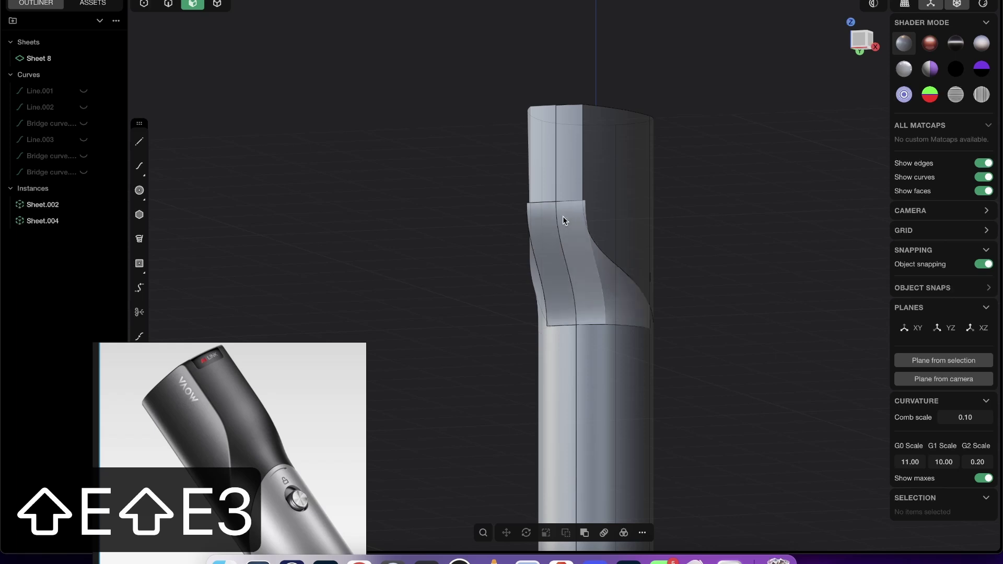
left_click(544, 224)
mouse_move(546, 223)
middle_mouse_down()
mouse_move(614, 199)
mouse_move(665, 273)
mouse_move(618, 188)
mouse_move(574, 251)
mouse_move(545, 220)
middle_mouse_up()
key("shift+x")
key("shift+e")
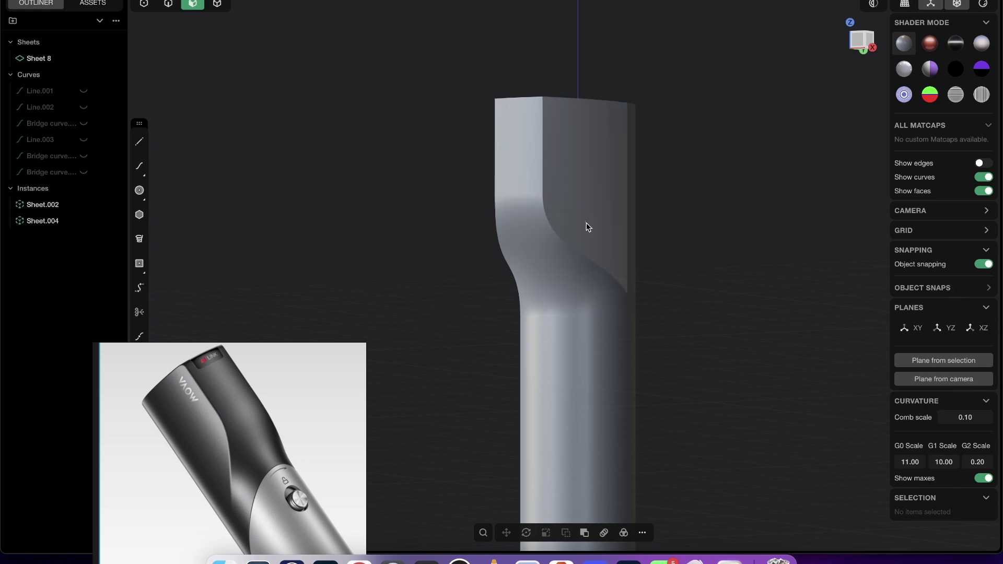
middle_click_drag(542, 209, 580, 265)
key("shift+e")
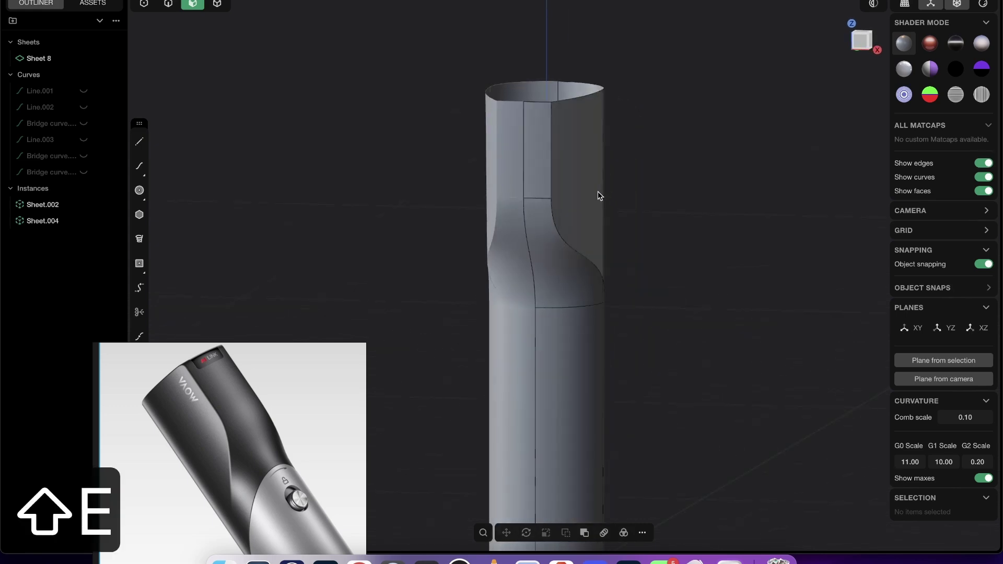
Undo the patch, the helper sheet and the centre bridge curve so the front opening is empty again
key("super+z")
key("super+z")
key("super+z")
key("super+z")
key("super+z")
key("super+z")
key("super+z")
key("super+z")
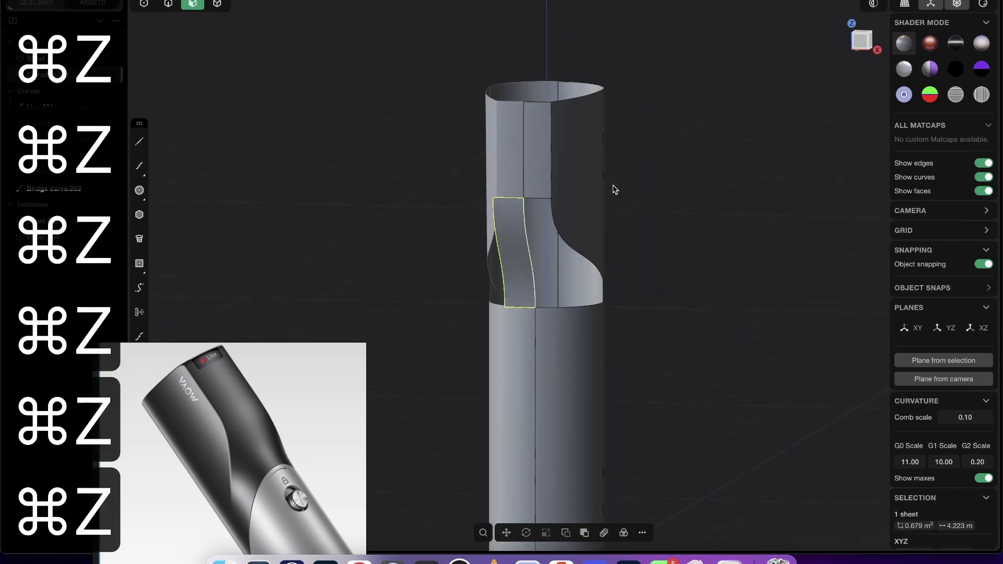
key("super+z")
key("super+z")
key("super+z")
key("super+z")
key("super+z")
key("super+z")
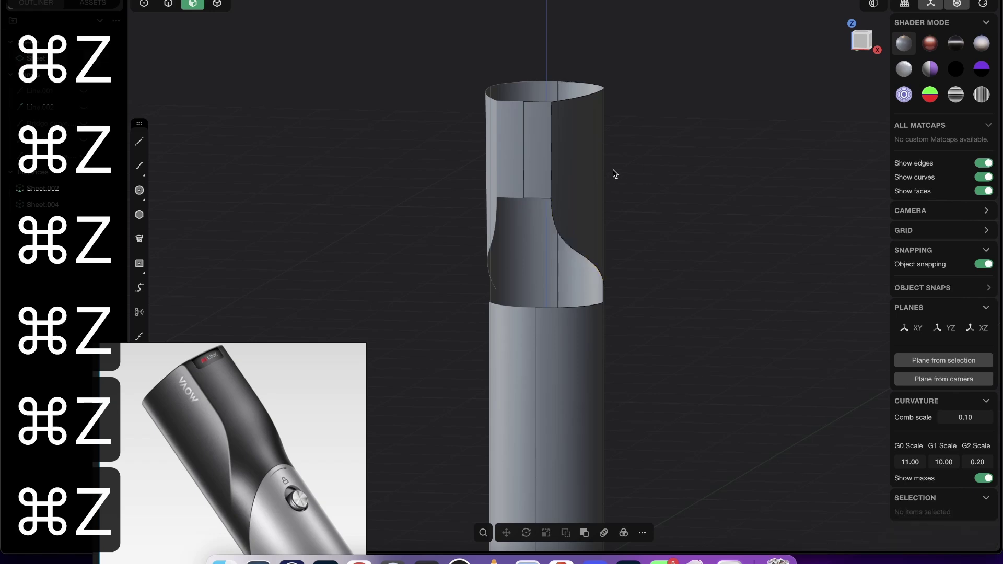
Delete both mirrored sheet instances, keeping only the modelled half
key("Tab")
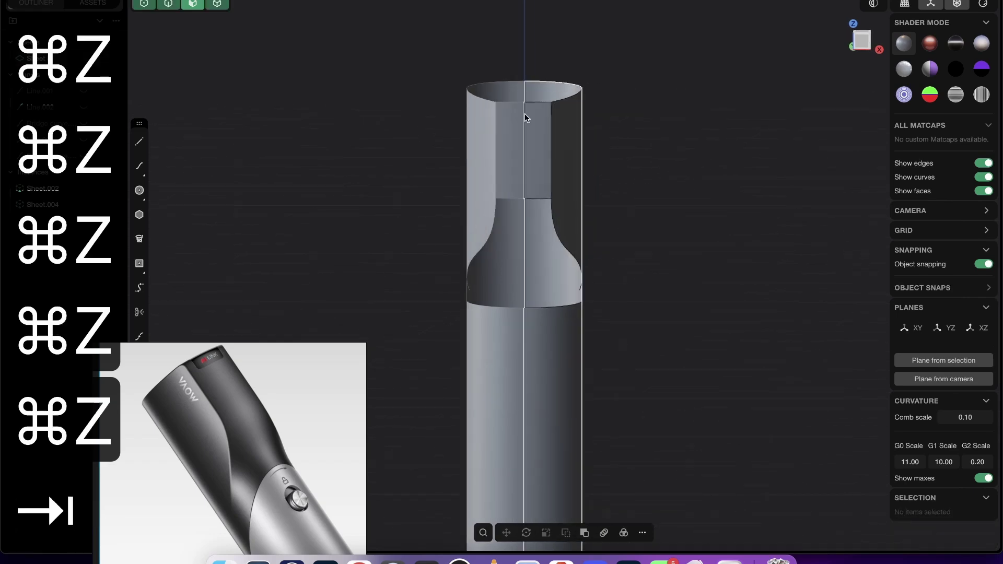
left_click(41, 189)
left_click(50, 205, "shift")
key("x")
middle_click_drag(564, 182, 535, 170)
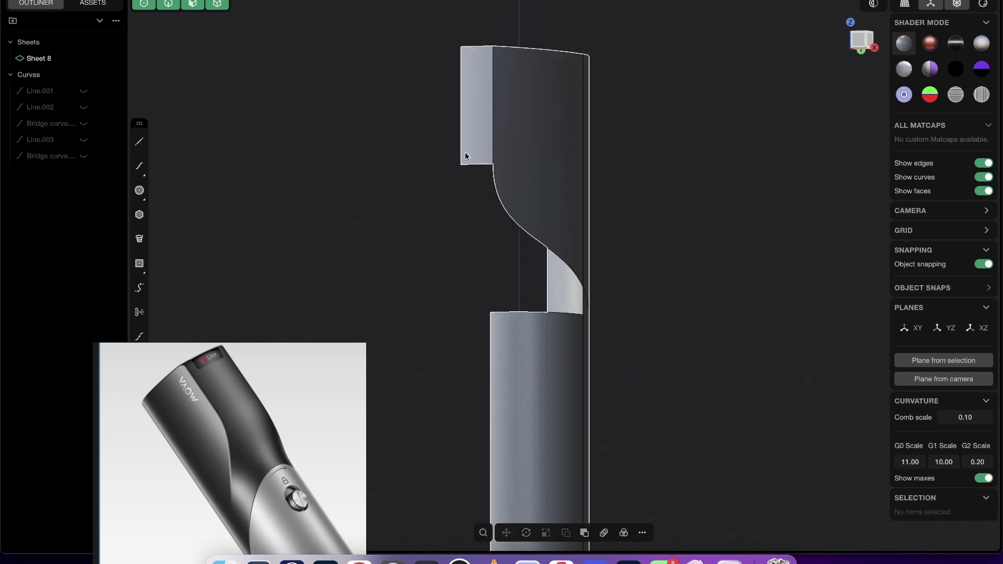
Create a smooth bridge curve between the front panel's vertical centre edge and the lower tube's vertical centre edge
key("2")
left_click(491, 338)
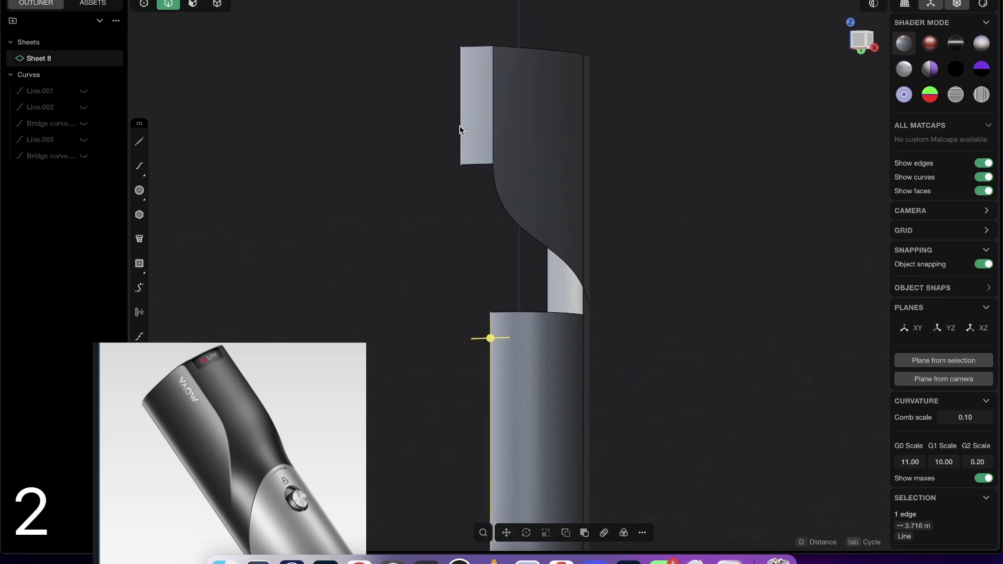
left_click(461, 129, "shift")
key("shift+b")
key("Tab")
key("Tab")
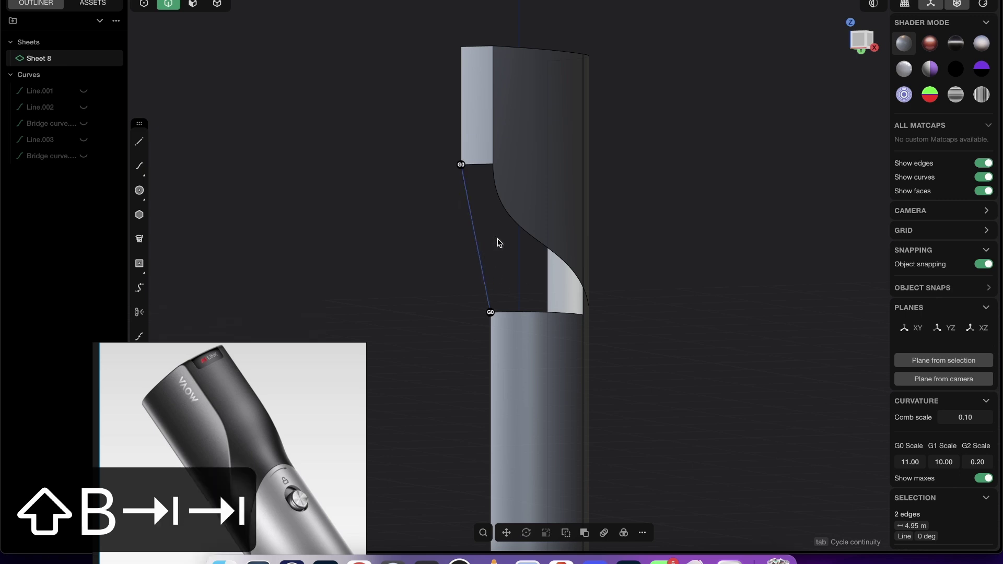
key("Tab")
left_click(554, 265)
left_click(651, 148)
middle_click_drag(508, 221, 500, 237)
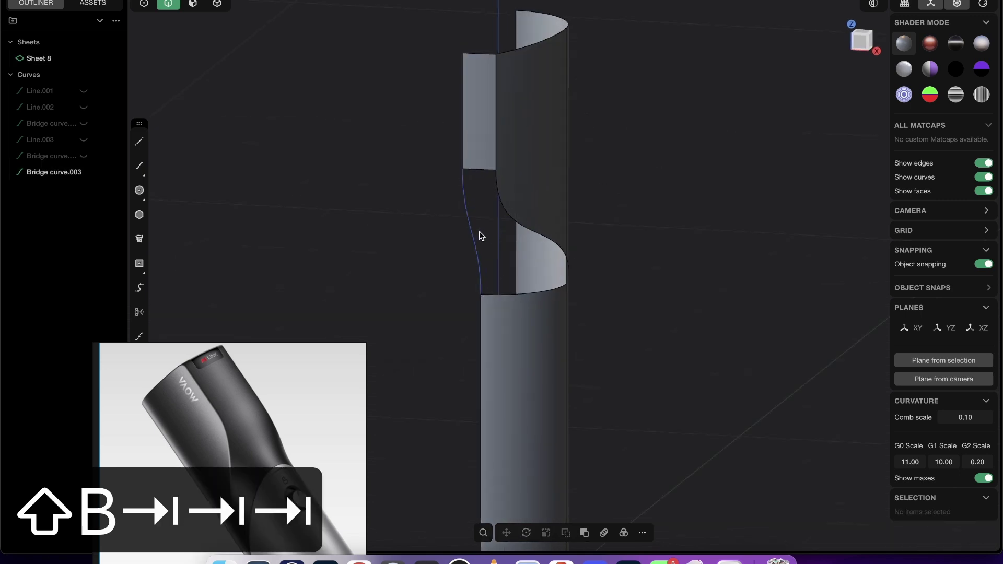
Extrude the new centre bridge curve outward past the half model as a narrow helper sheet and hide the curve
left_click(478, 233)
key("e")
left_click_drag(429, 236, 404, 235)
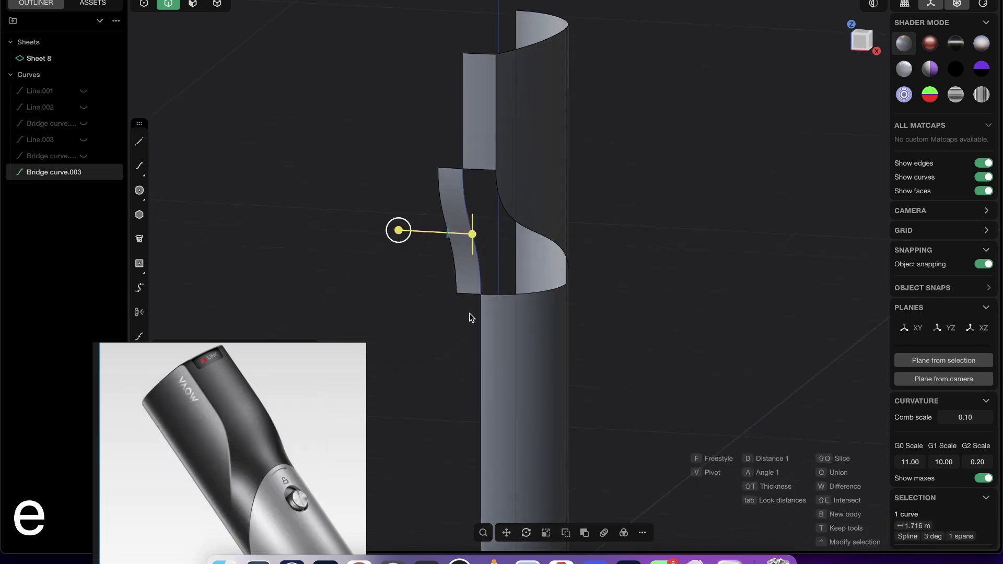
right_click(469, 313)
left_click(476, 260)
key("h")
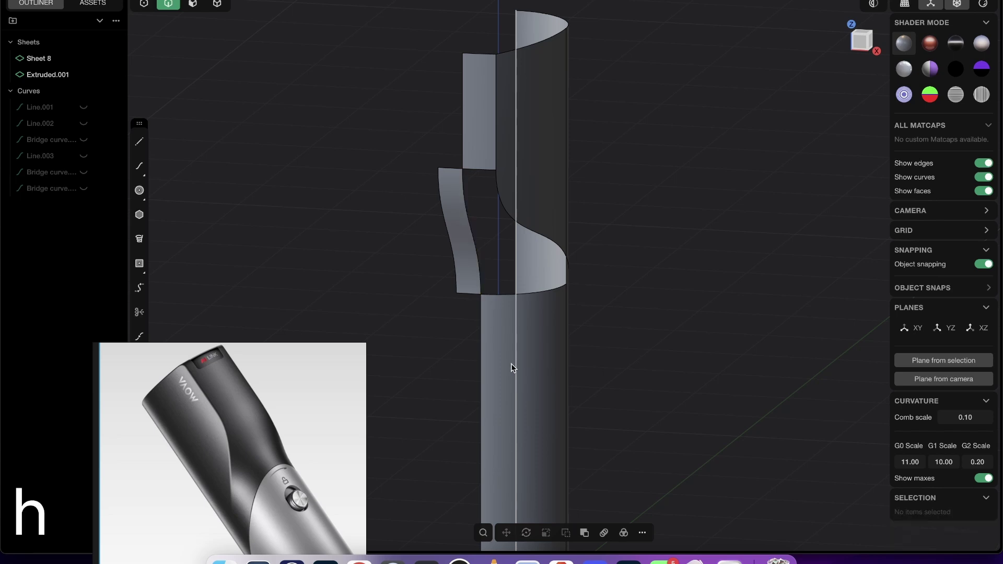
Patch the half opening from its five boundary edges, with G1 continuity on every edge except the S-shaped one at G0
key("2")
left_click(473, 231)
left_click(539, 245)
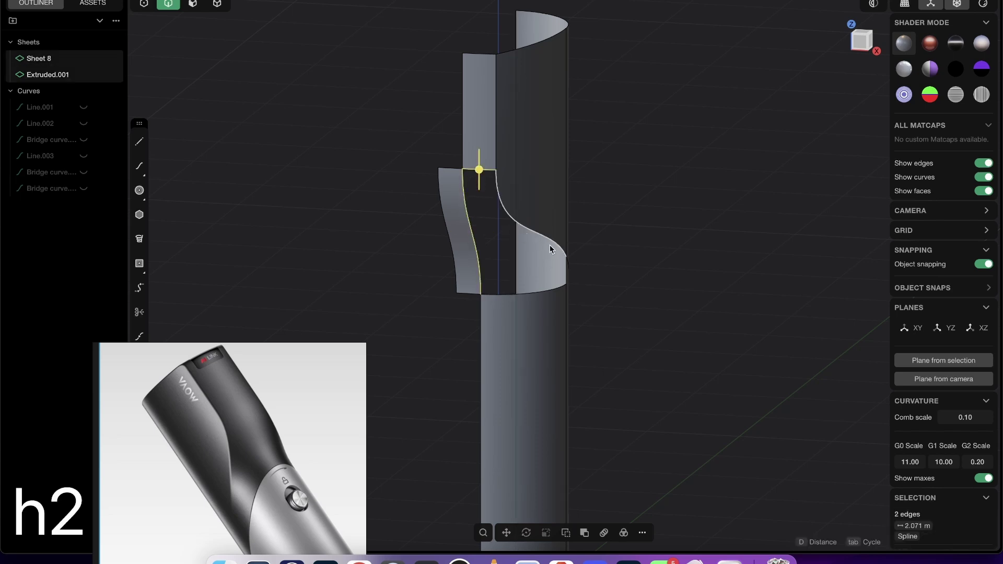
left_click(550, 249)
left_click(551, 291)
middle_click_drag(551, 290, 563, 308)
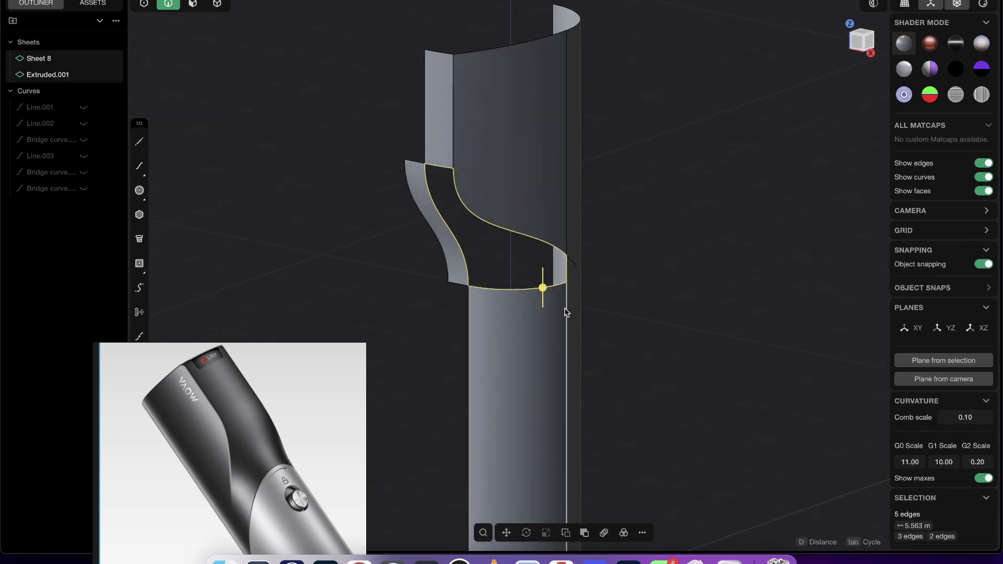
key("shift+3")
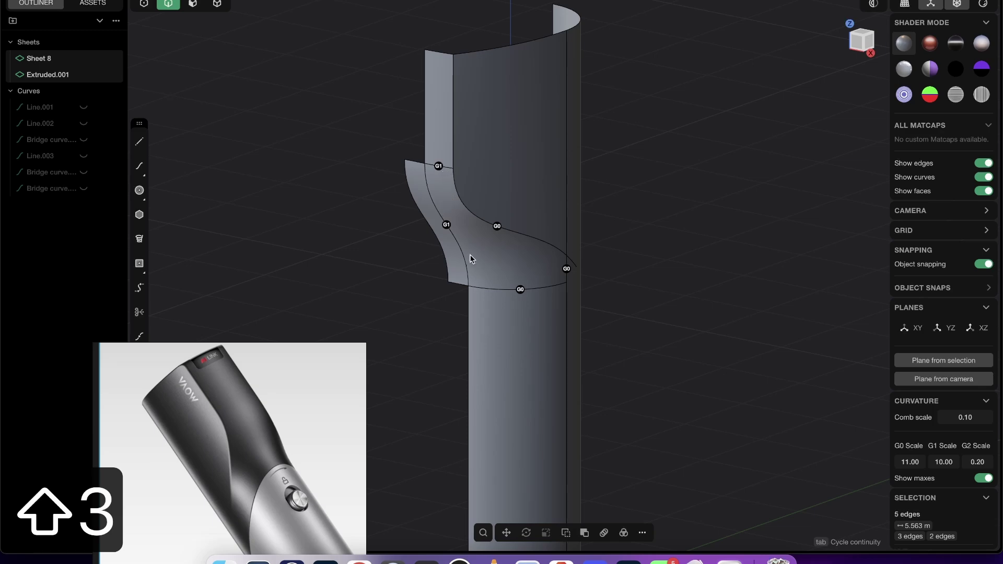
left_click(521, 291)
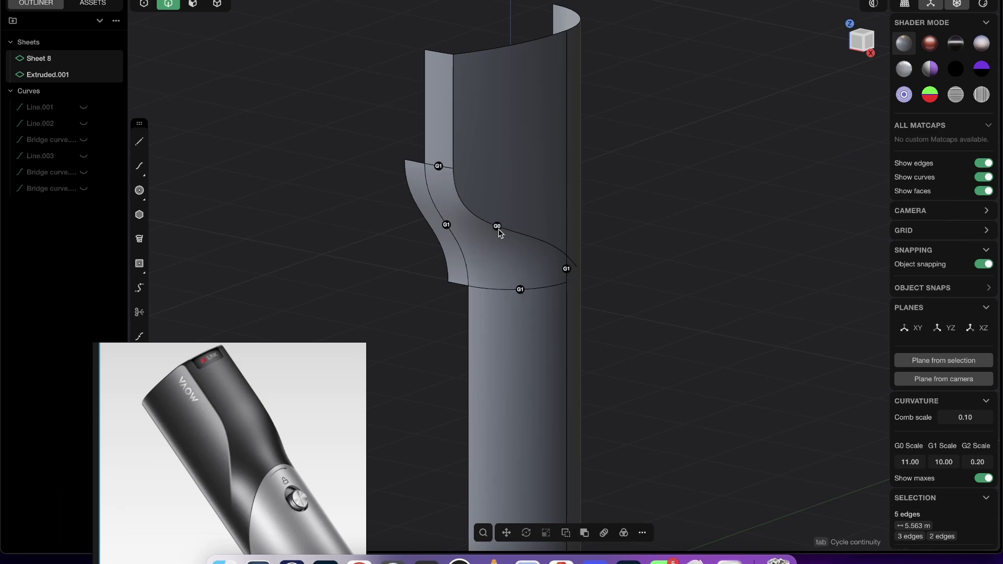
right_click(514, 224)
Delete the narrow helper face that extends past the centre line of the joined half sheet
middle_click_drag(471, 279, 609, 262)
key("3")
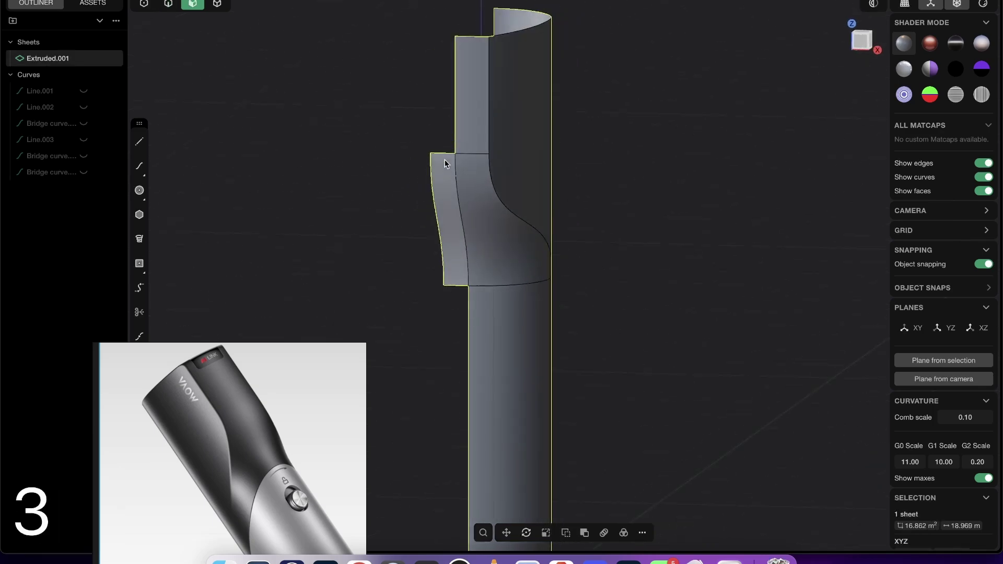
left_click(444, 162)
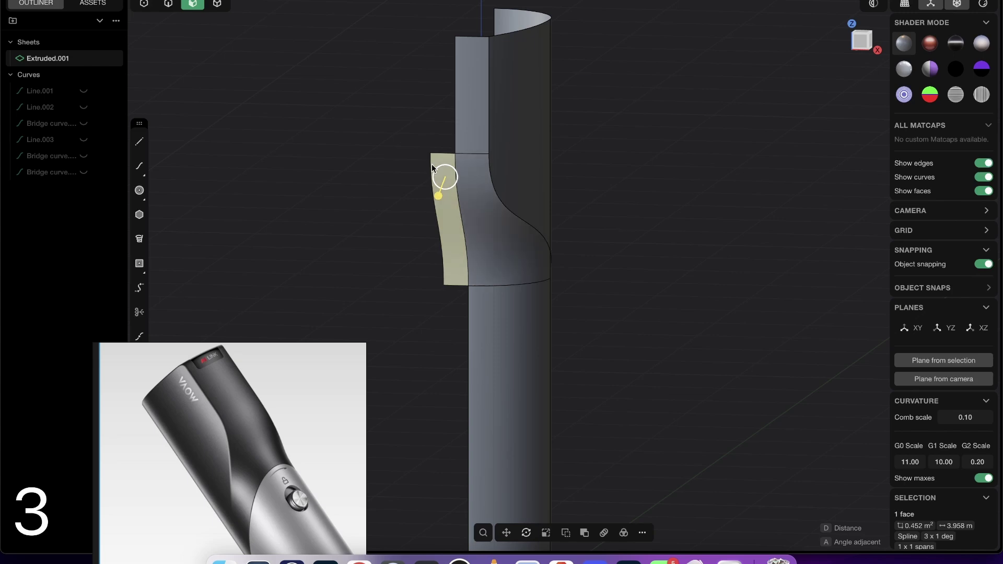
key("shift+x")
scroll(491, 301, "down", 2)
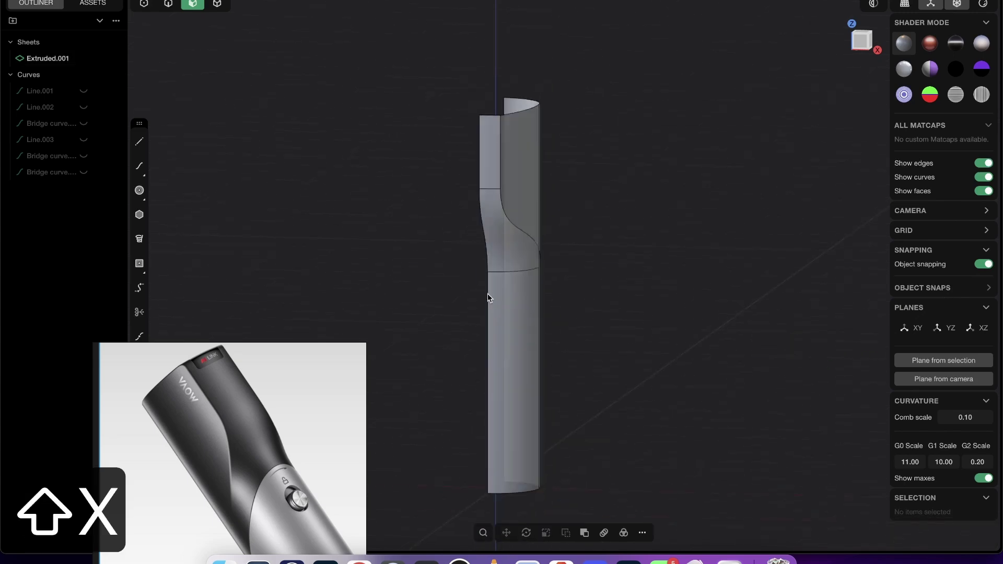
Mirror the joined half sheet across the X axis to form the opposite half
key("Tab")
left_click(511, 168)
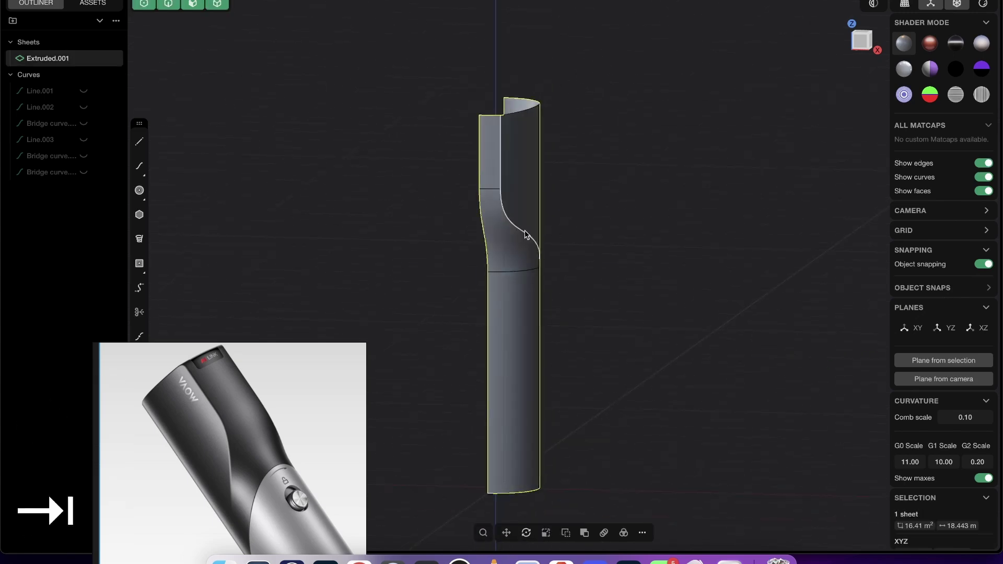
middle_click_drag(527, 155, 580, 101, "shift")
key("alt+x")
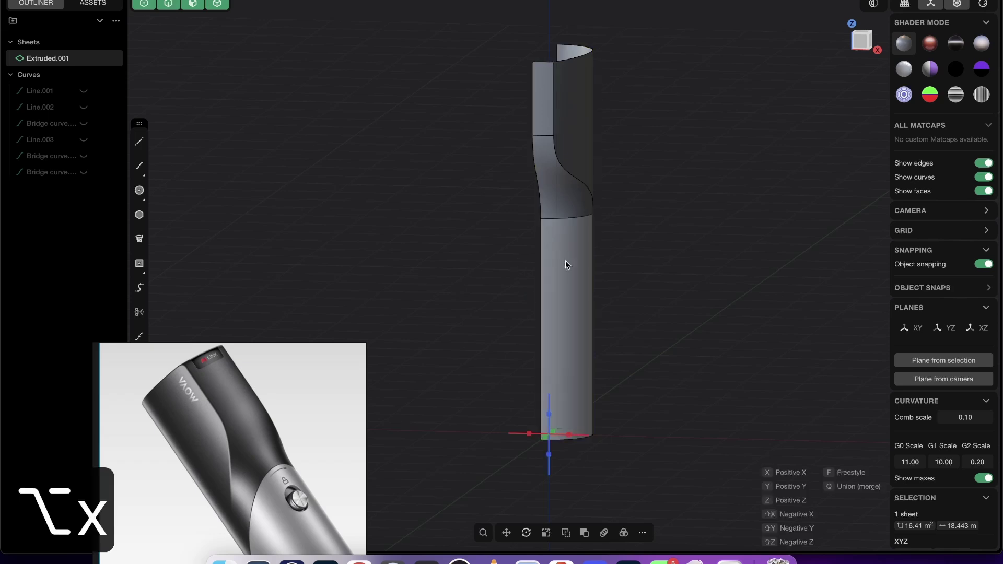
left_click(568, 434)
left_click(600, 308)
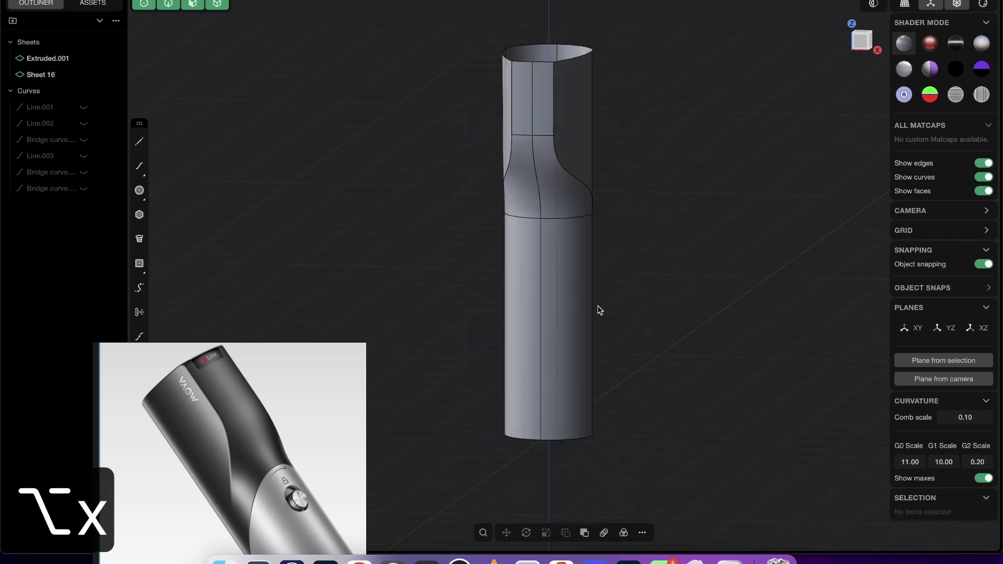
Turn off the edge display on the shell and minimise the reference image window
key("shift+e")
middle_click_drag(599, 308, 516, 281)
right_click_drag(516, 281, 542, 296)
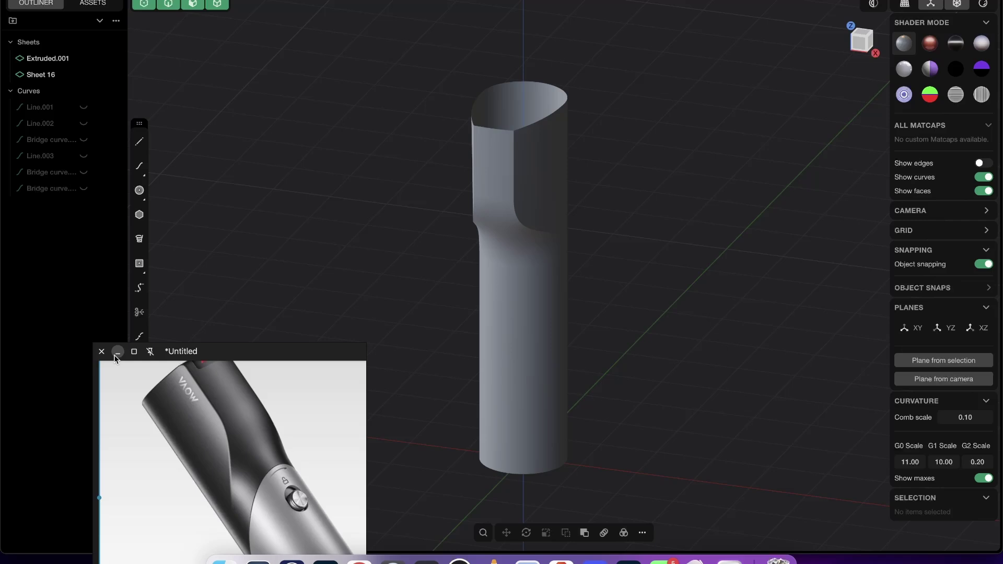
left_click(118, 356)
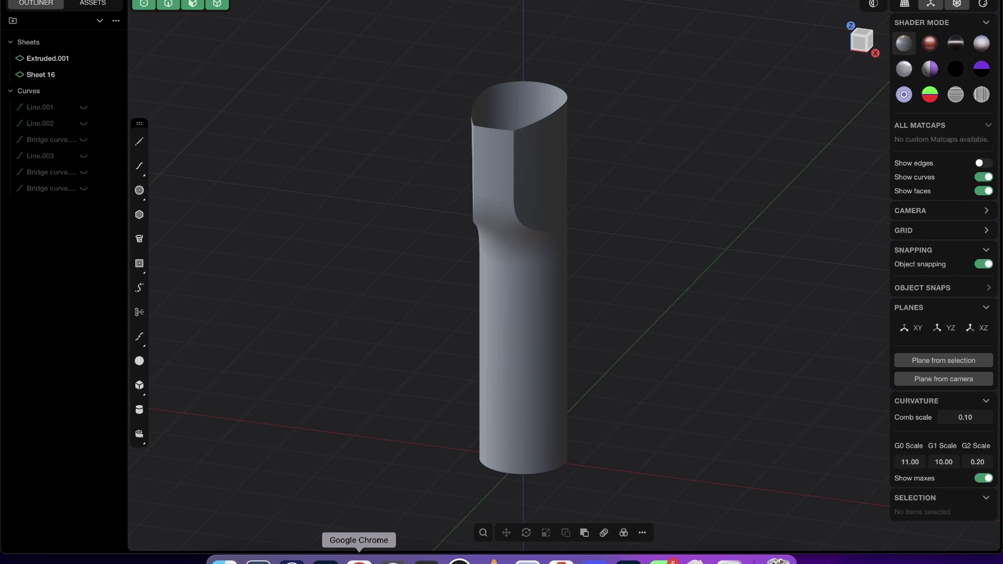
Switch to Google Chrome, look through the individual Plasticity courses on the courses page, and return to the Plasticity model
left_click(359, 560)
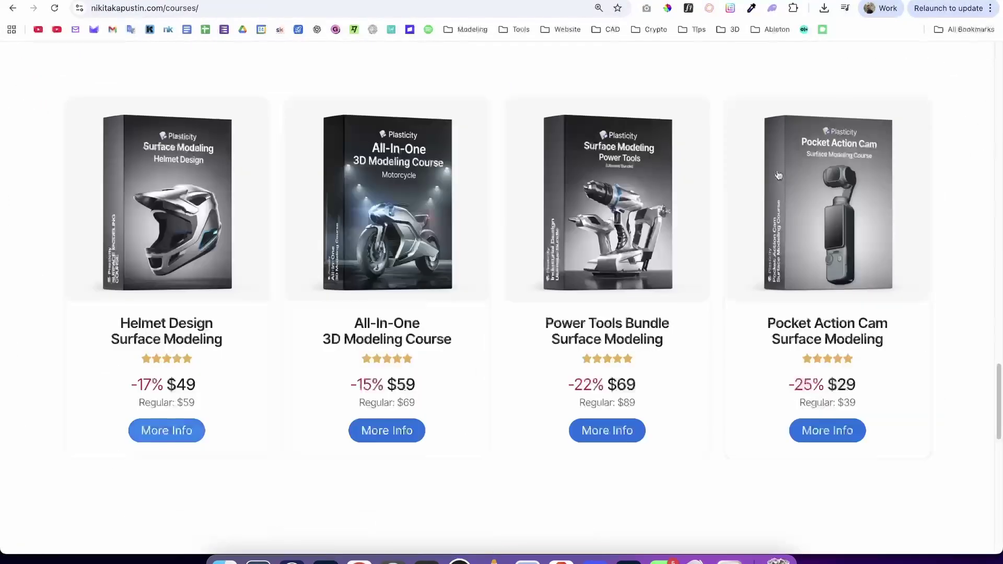
left_click_drag(992, 403, 991, 292)
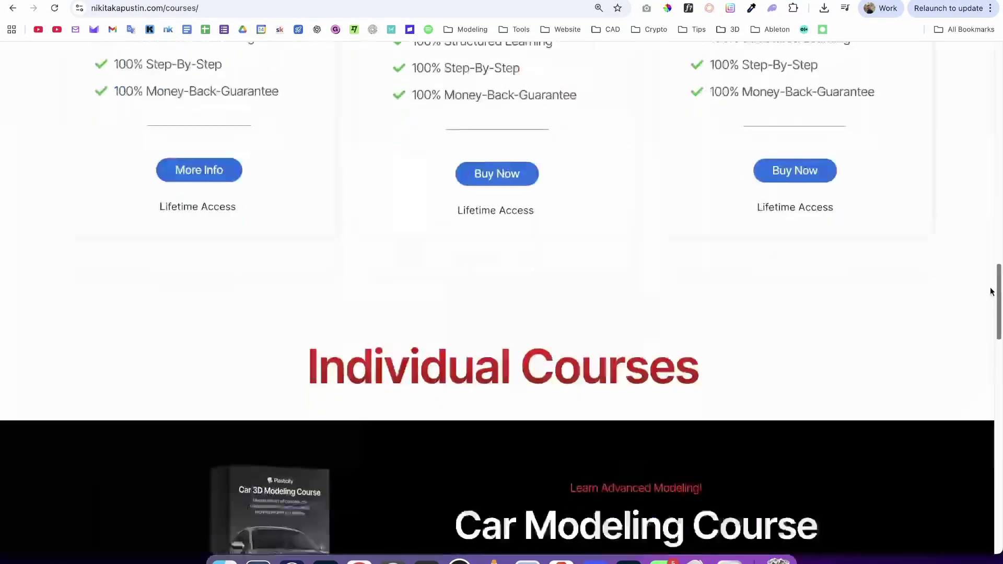
scroll(992, 291, "down", 10)
scroll(941, 392, "down", 6)
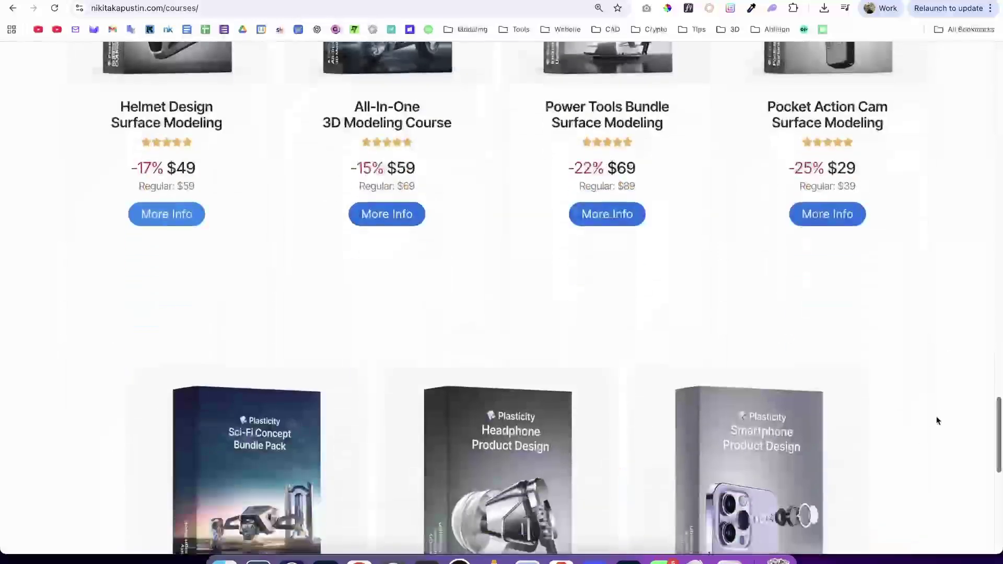
scroll(936, 420, "up", 6)
scroll(936, 370, "down", 2)
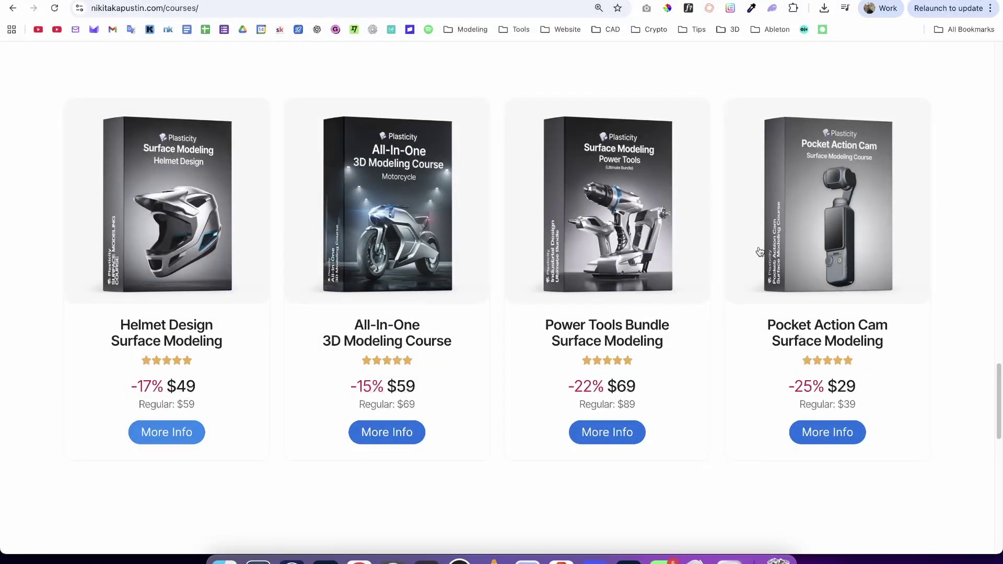
mouse_move(999, 388)
left_mouse_down()
mouse_move(992, 331)
mouse_move(979, 359)
mouse_move(987, 381)
left_mouse_up()
key("alt+Tab")
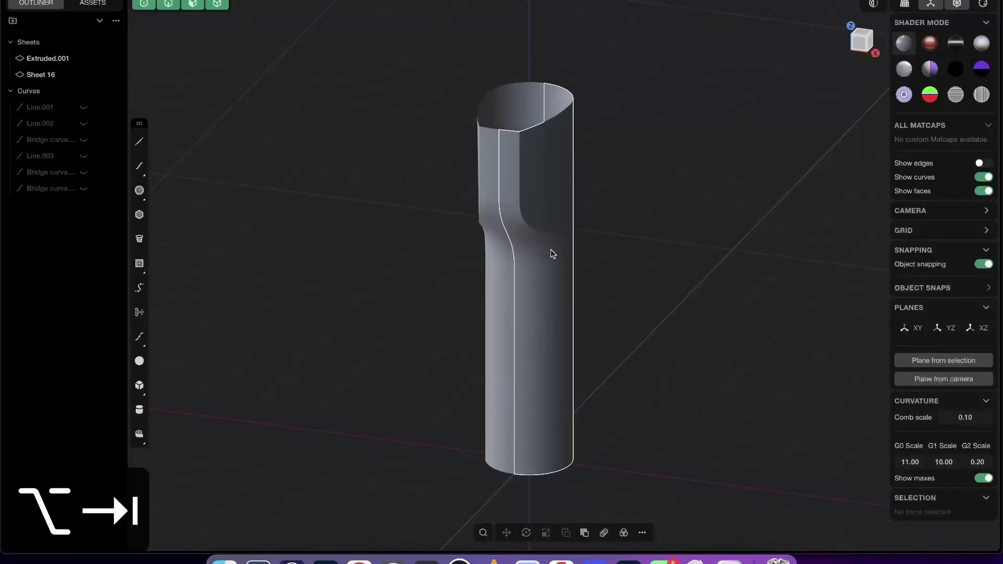
Delete the mirrored half sheet, keeping only the original half
scroll(533, 209, "up", 3)
left_click(491, 170)
key("x")
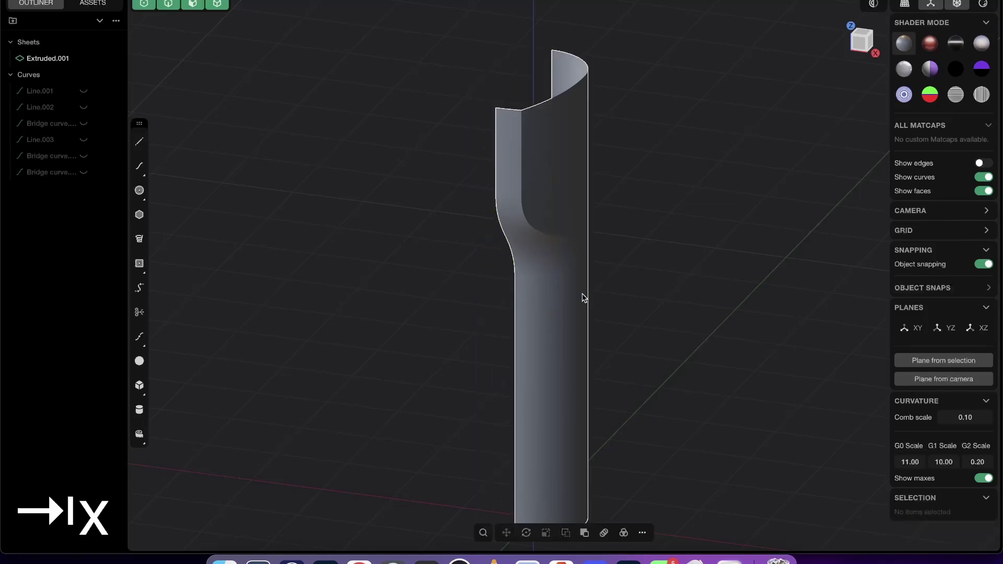
Create an instance of the original half sheet, leaving it in its place
middle_click_drag(583, 296, 606, 278)
left_click(547, 210)
right_click_drag(550, 214, 560, 258)
type("fi")
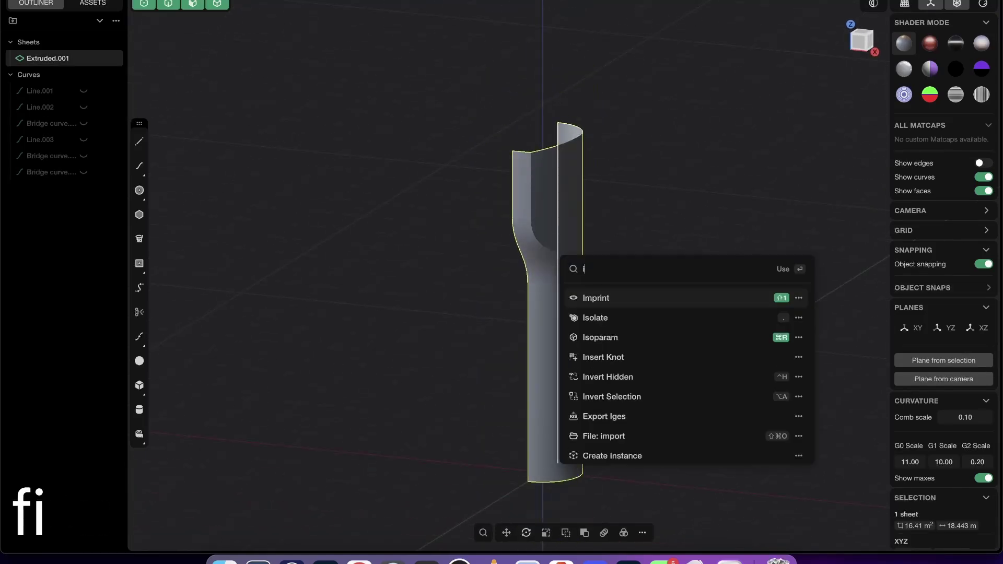
key("BackSpace")
type("crea")
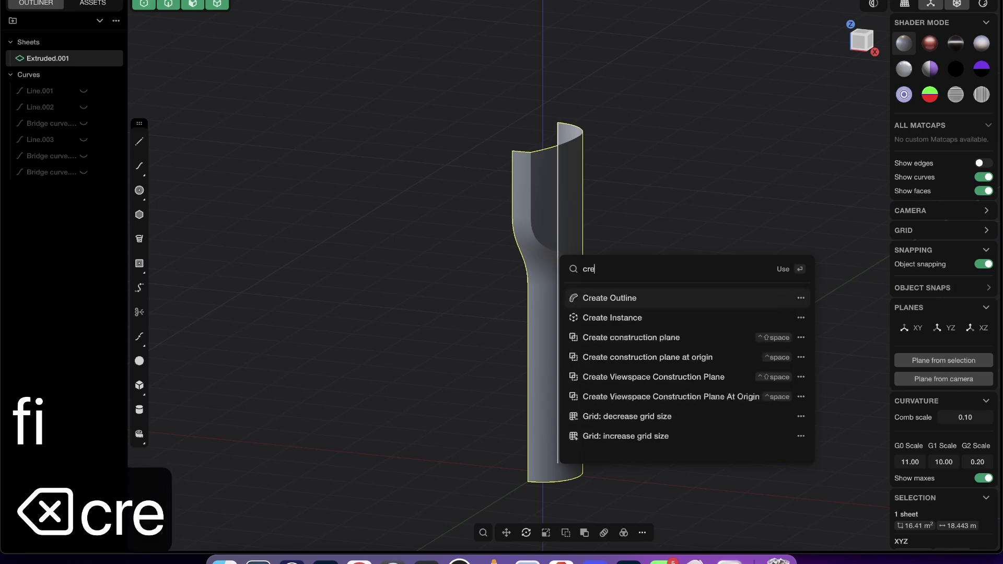
left_click(633, 316)
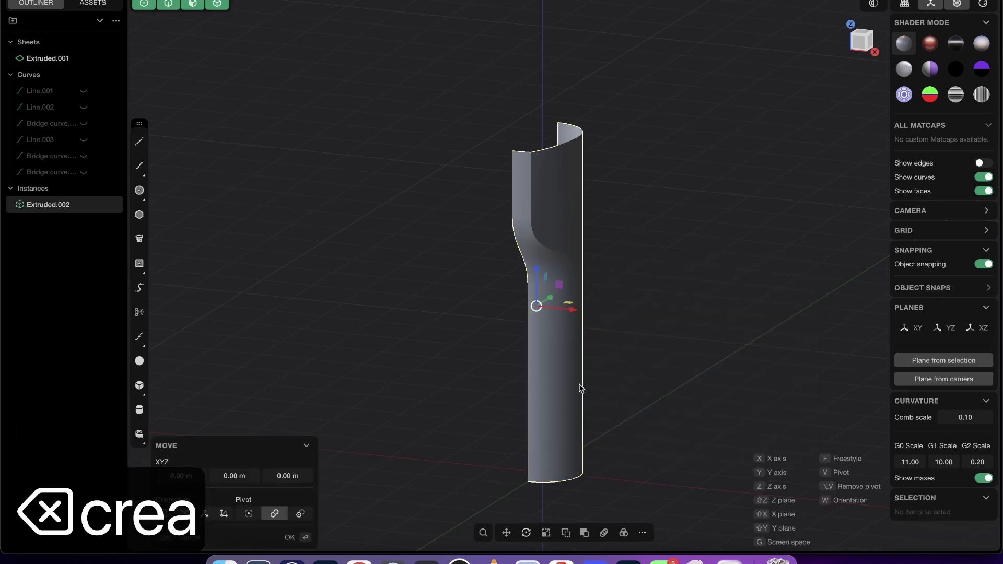
right_click(597, 375)
Mirror the instance across the X axis to complete the shell's other half
middle_click_drag(601, 377, 578, 316)
key("alt+x")
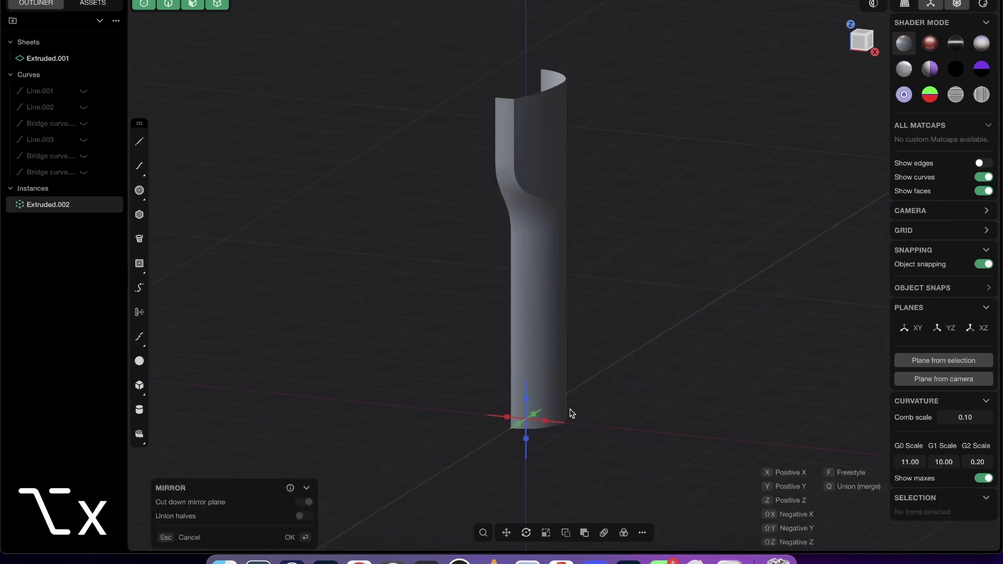
left_click(547, 420)
right_click(582, 353)
left_click(582, 354)
middle_click_drag(565, 194, 448, 220)
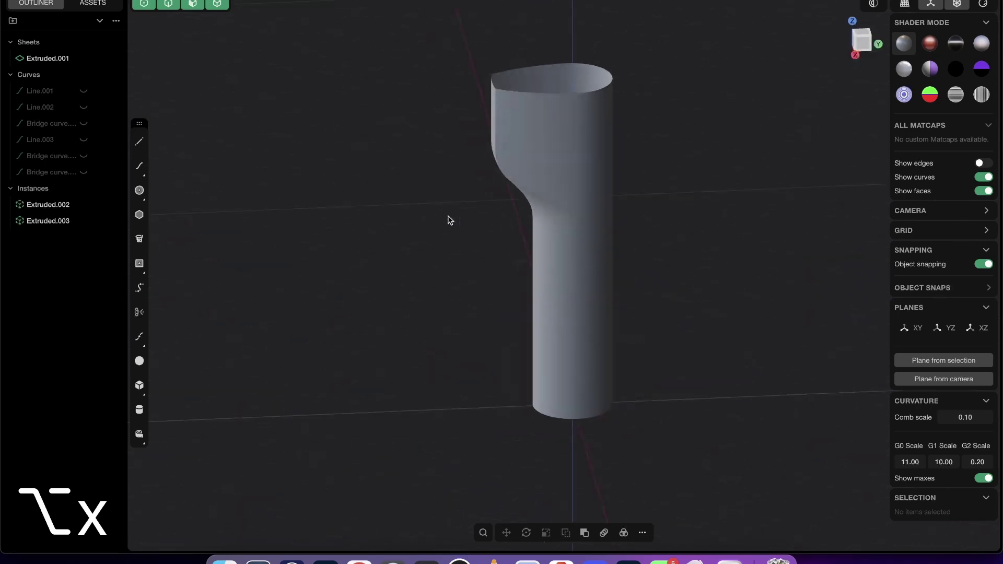
Turn the edge display back on with the top rim edge of the original half's side face selected
scroll(499, 184, "up", 3)
middle_click_drag(557, 142, 519, 216, "shift")
middle_click_drag(521, 168, 530, 170)
scroll(530, 171, "up", 2)
key("2")
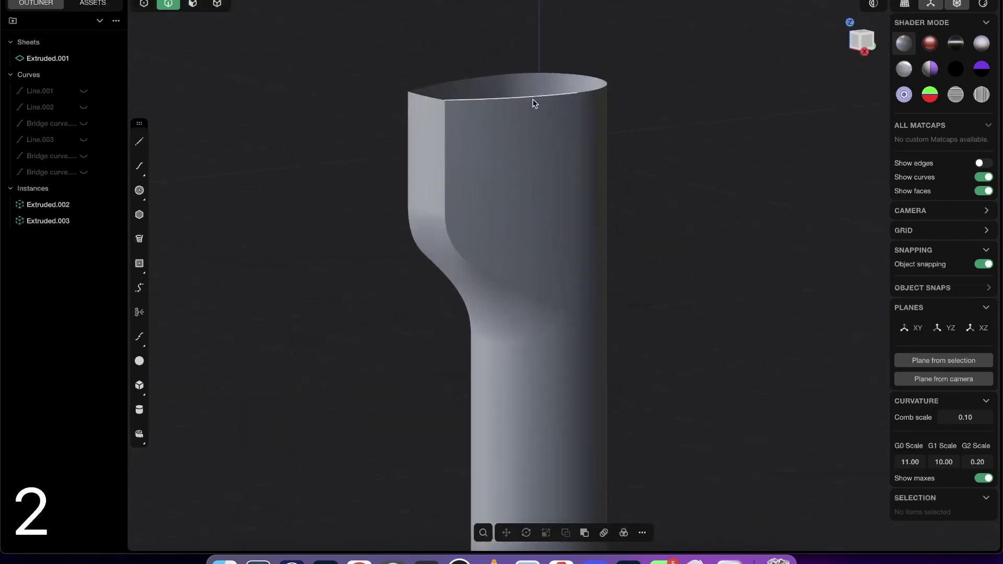
left_click(534, 98)
key("shift+e")
scroll(535, 149, "up", 1)
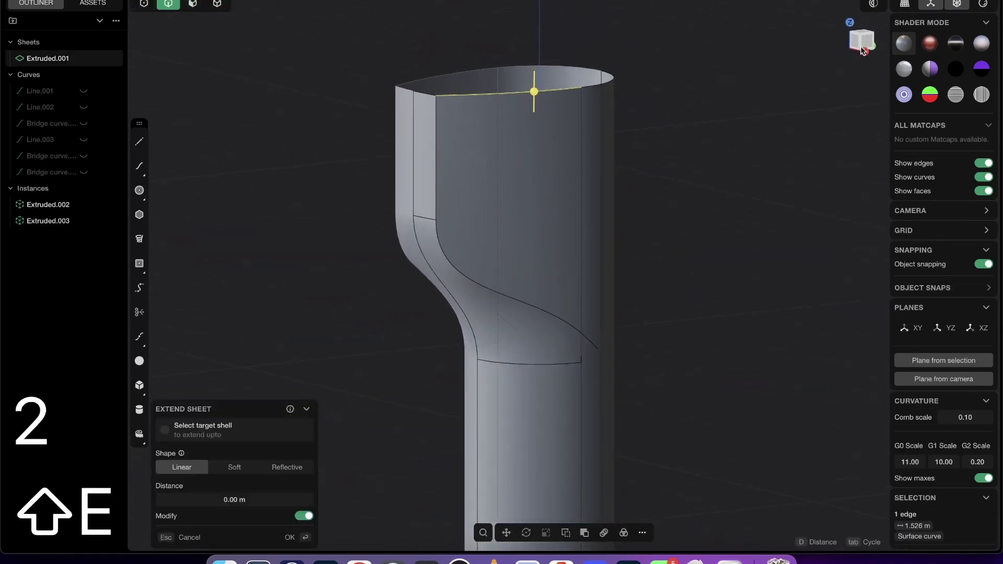
In the right view, draw a circle of about 0.32 m radius on the upper side face and cut the original half with it
left_click(864, 51)
left_click(139, 190)
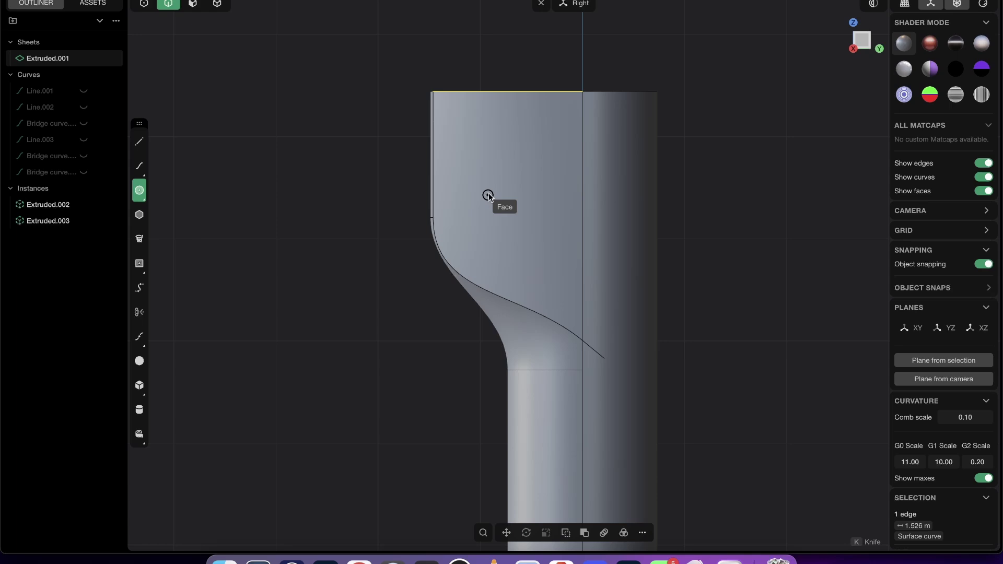
left_click(521, 198)
key("c")
left_click(562, 164)
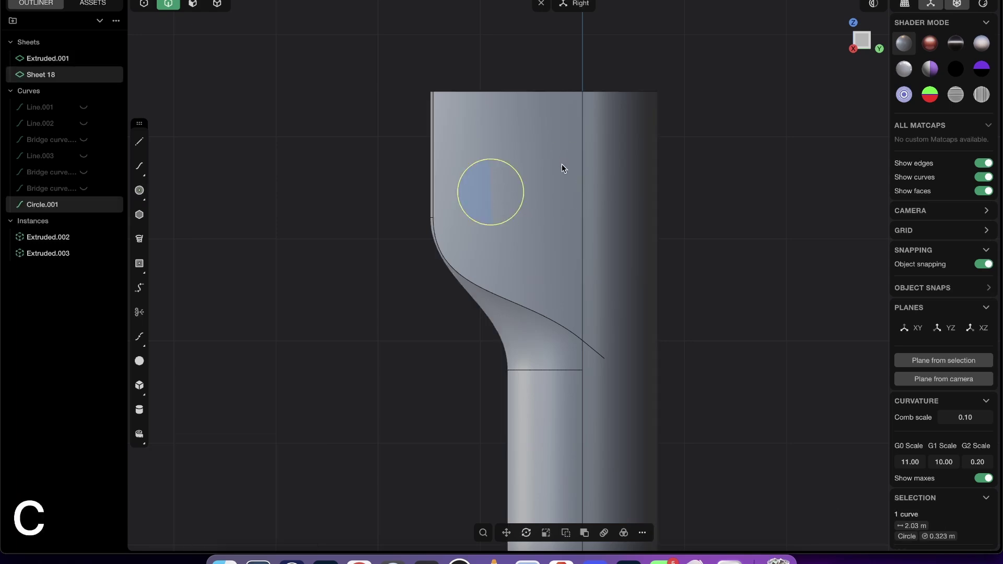
Delete the circle curve used to cut the side face
middle_click_drag(683, 162, 600, 223)
key("2")
left_click(473, 202)
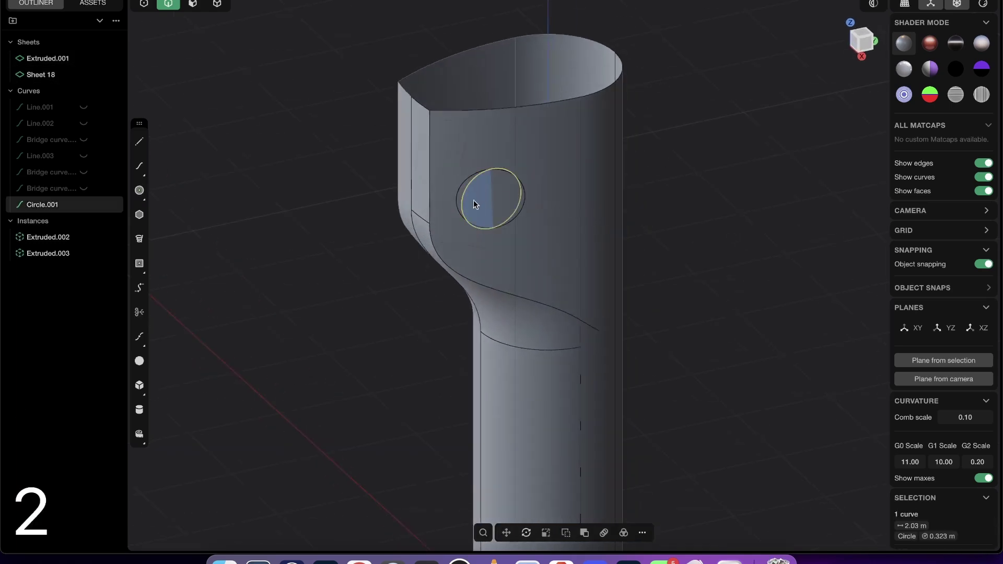
key("x")
Delete the round cut-out sheet to open a hole in the side face, and check the mirrored instance for the same hole
key("Tab")
left_click(494, 193)
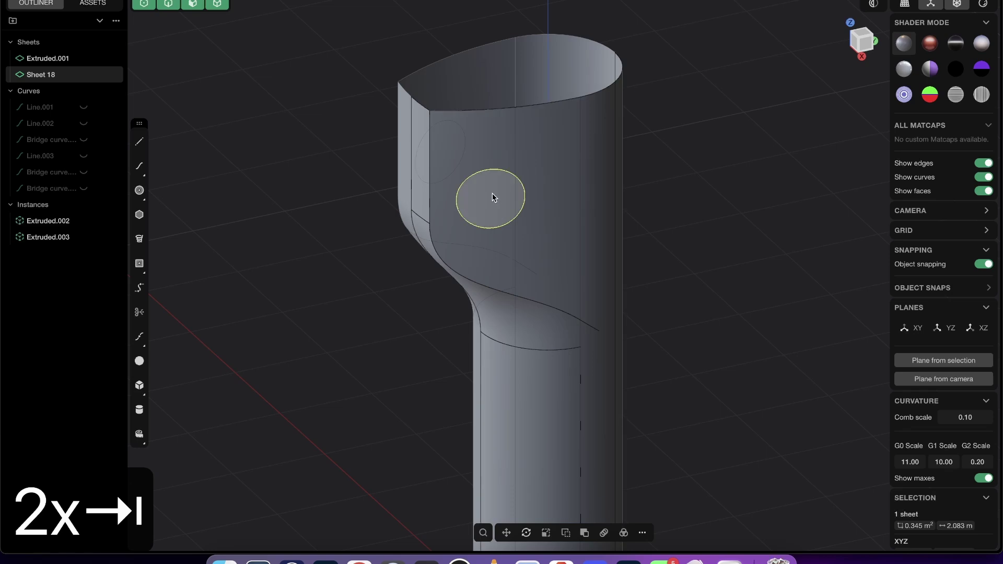
left_click(696, 181)
left_click(213, 11)
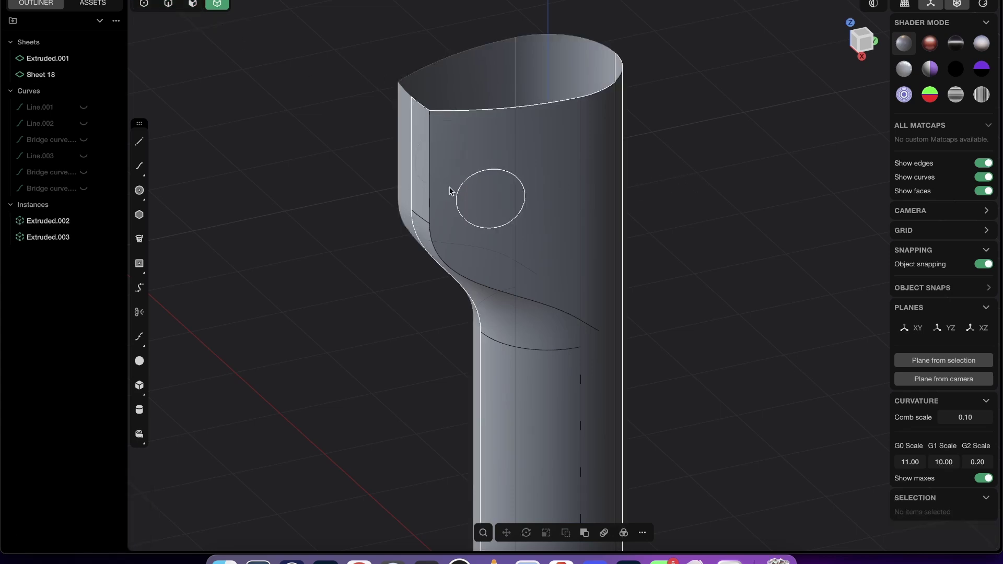
left_click(482, 198)
key("x")
middle_click_drag(515, 340, 544, 143)
left_click(544, 143)
middle_click_drag(608, 316, 487, 119)
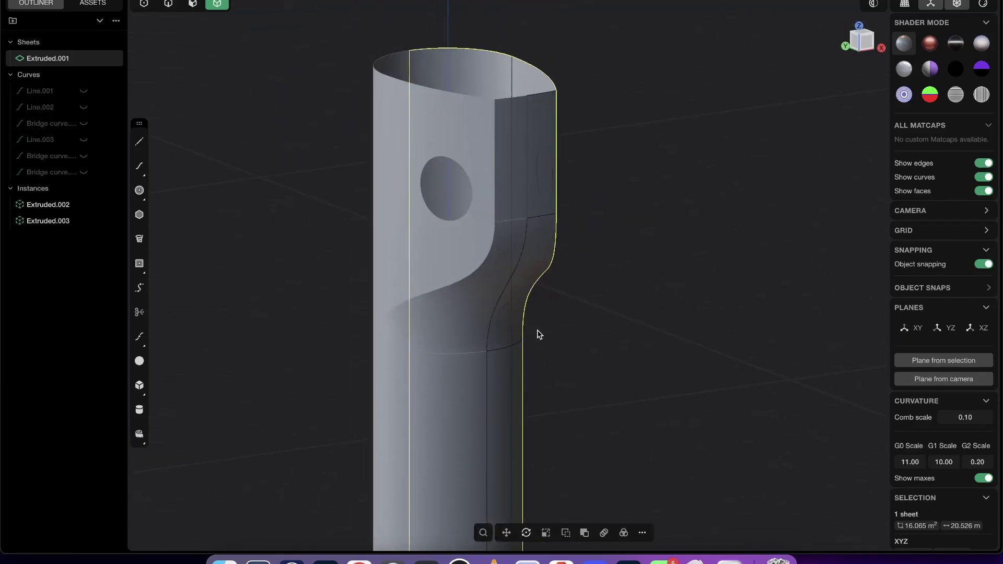
middle_click_drag(539, 335, 570, 202)
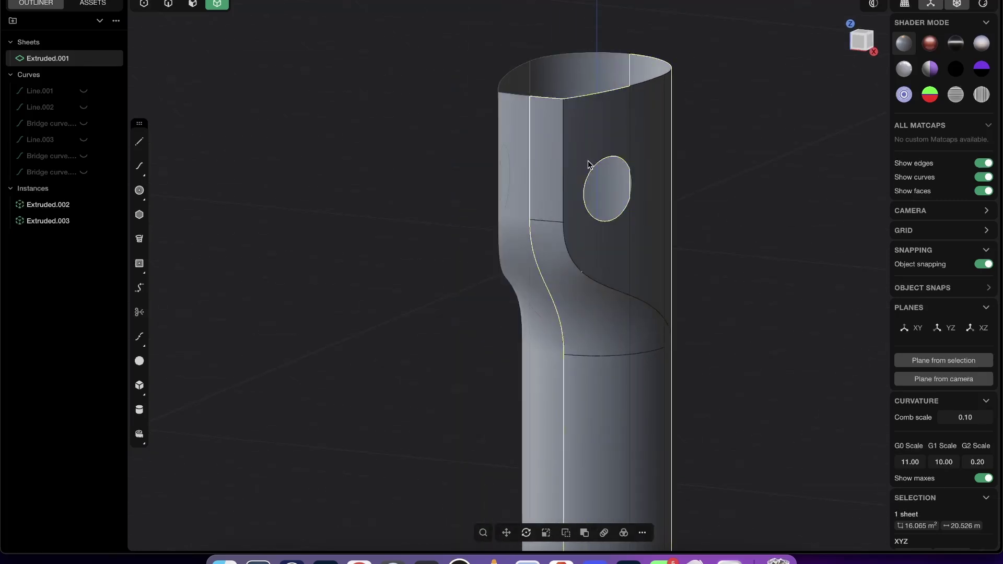
Switch to Google Chrome and look through the individual courses and course bundles on the Plasticity courses page
left_click(359, 561)
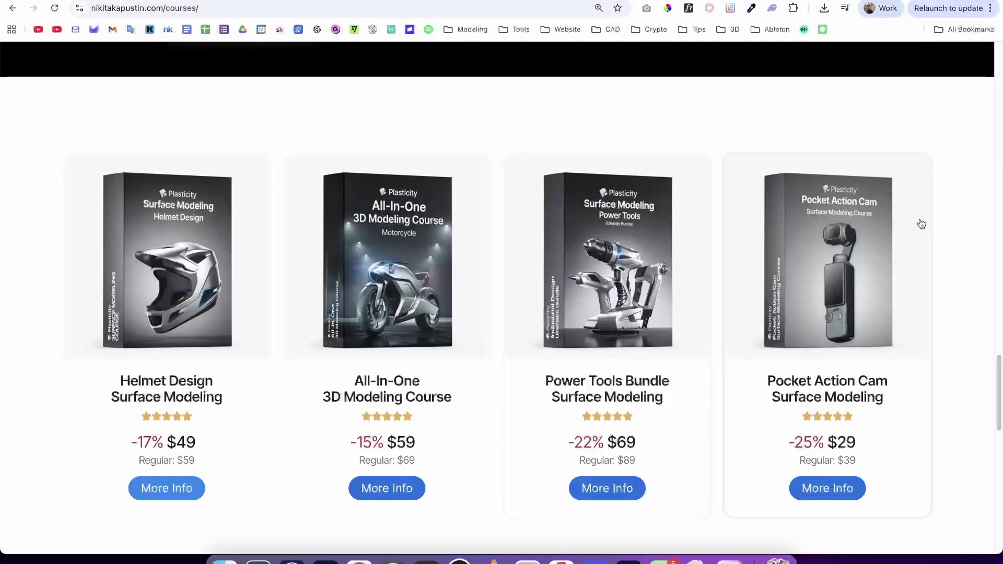
scroll(985, 388, "up", 10)
scroll(264, 132, "down", 6)
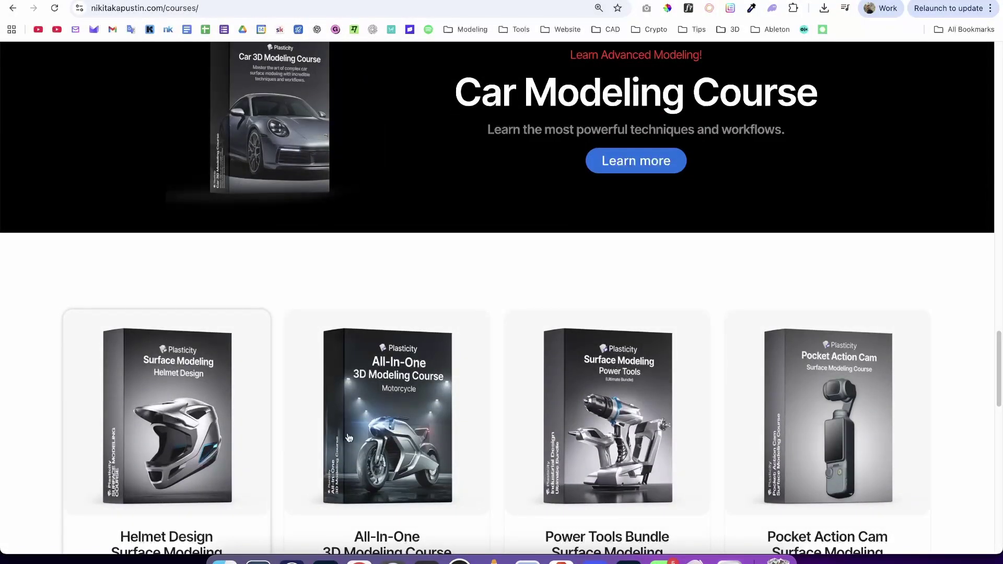
scroll(262, 366, "down", 3)
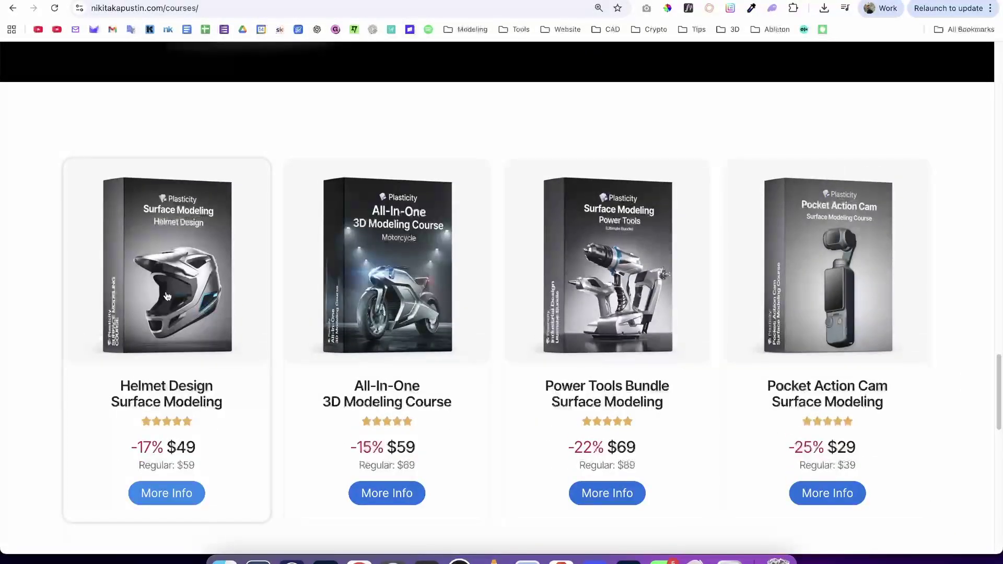
scroll(989, 433, "down", 6)
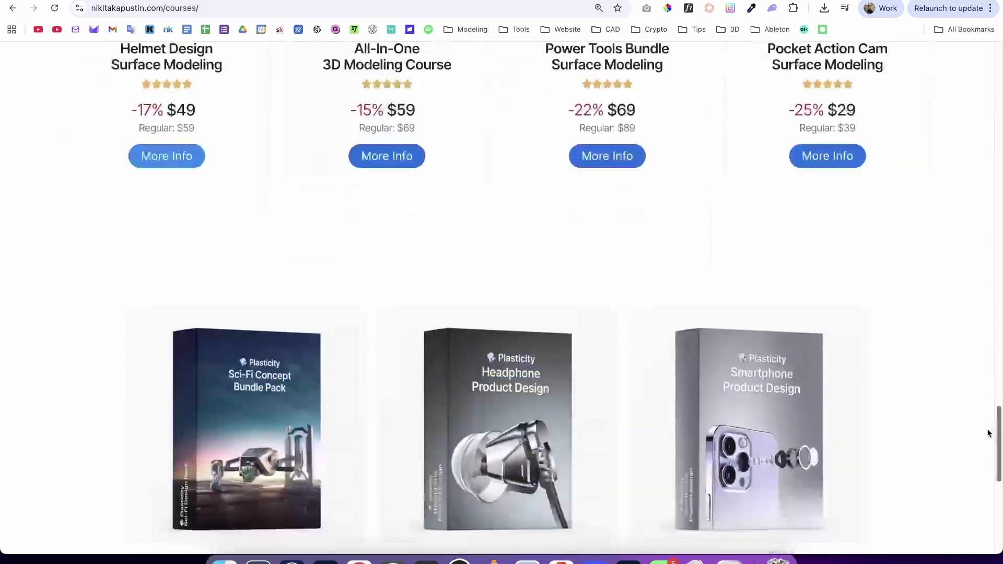
scroll(988, 433, "down", 2)
left_click_drag(997, 460, 871, 102)
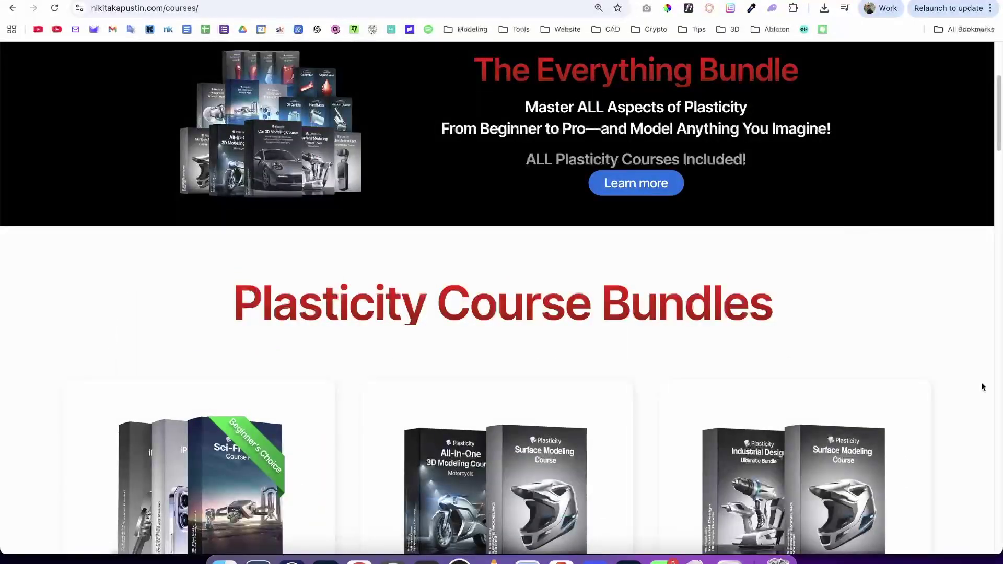